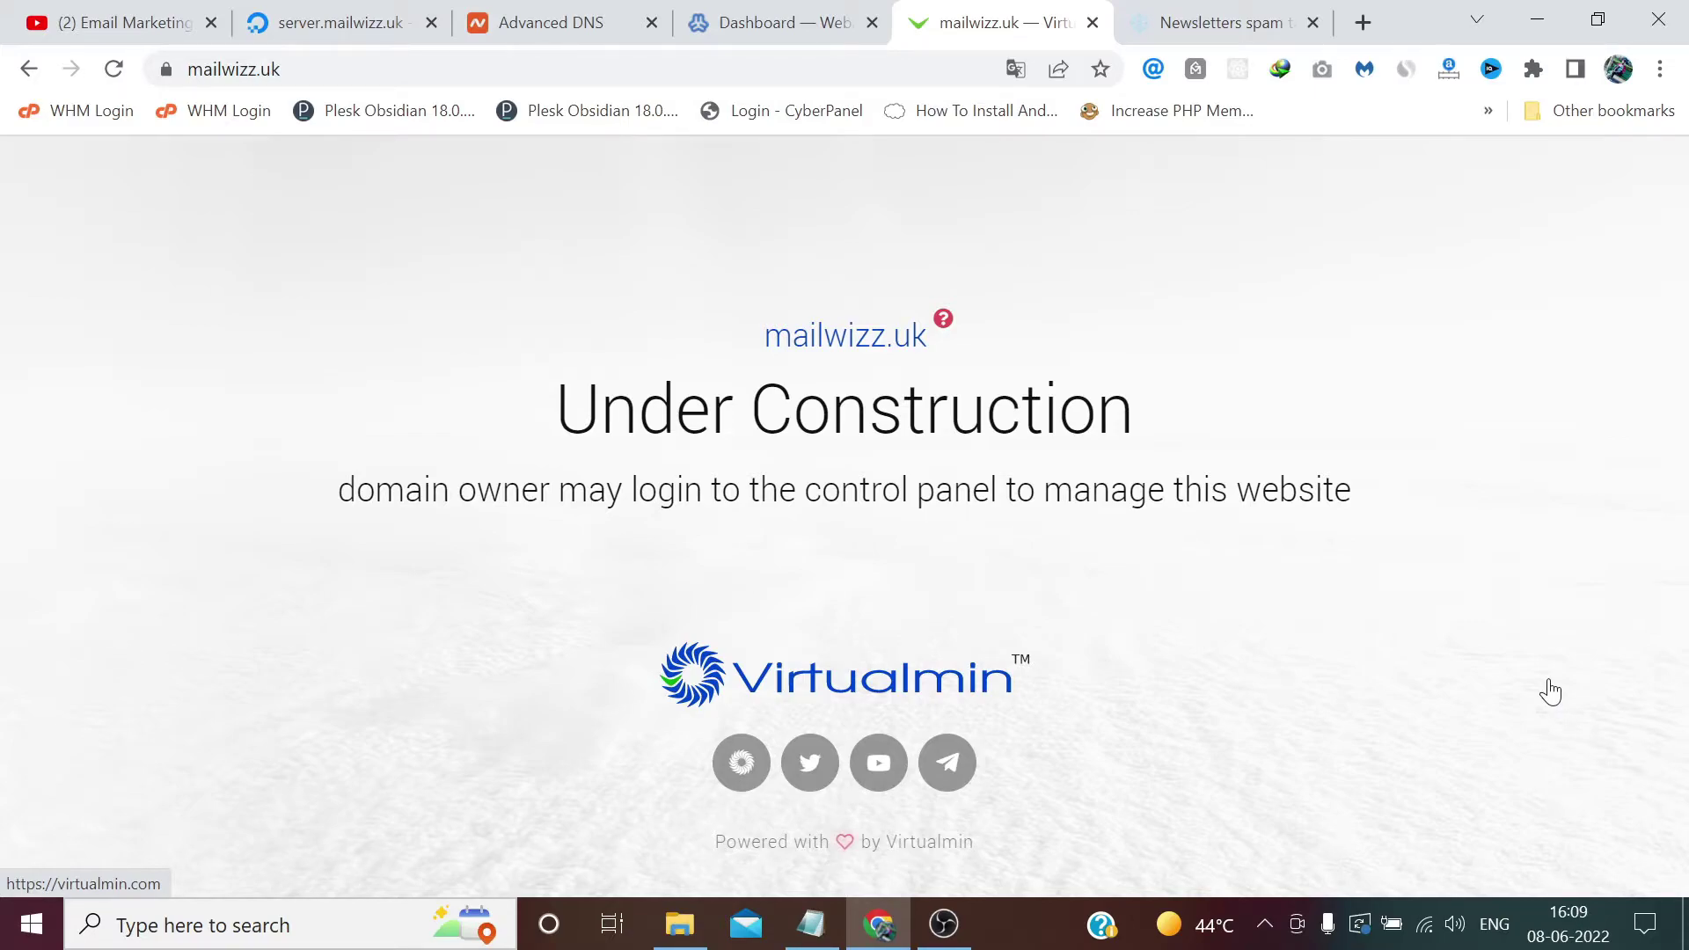
Step: Open Edit Users from the Virtualmin Dashboard to list mailwizz.uk's mail users
left_click(166, 69)
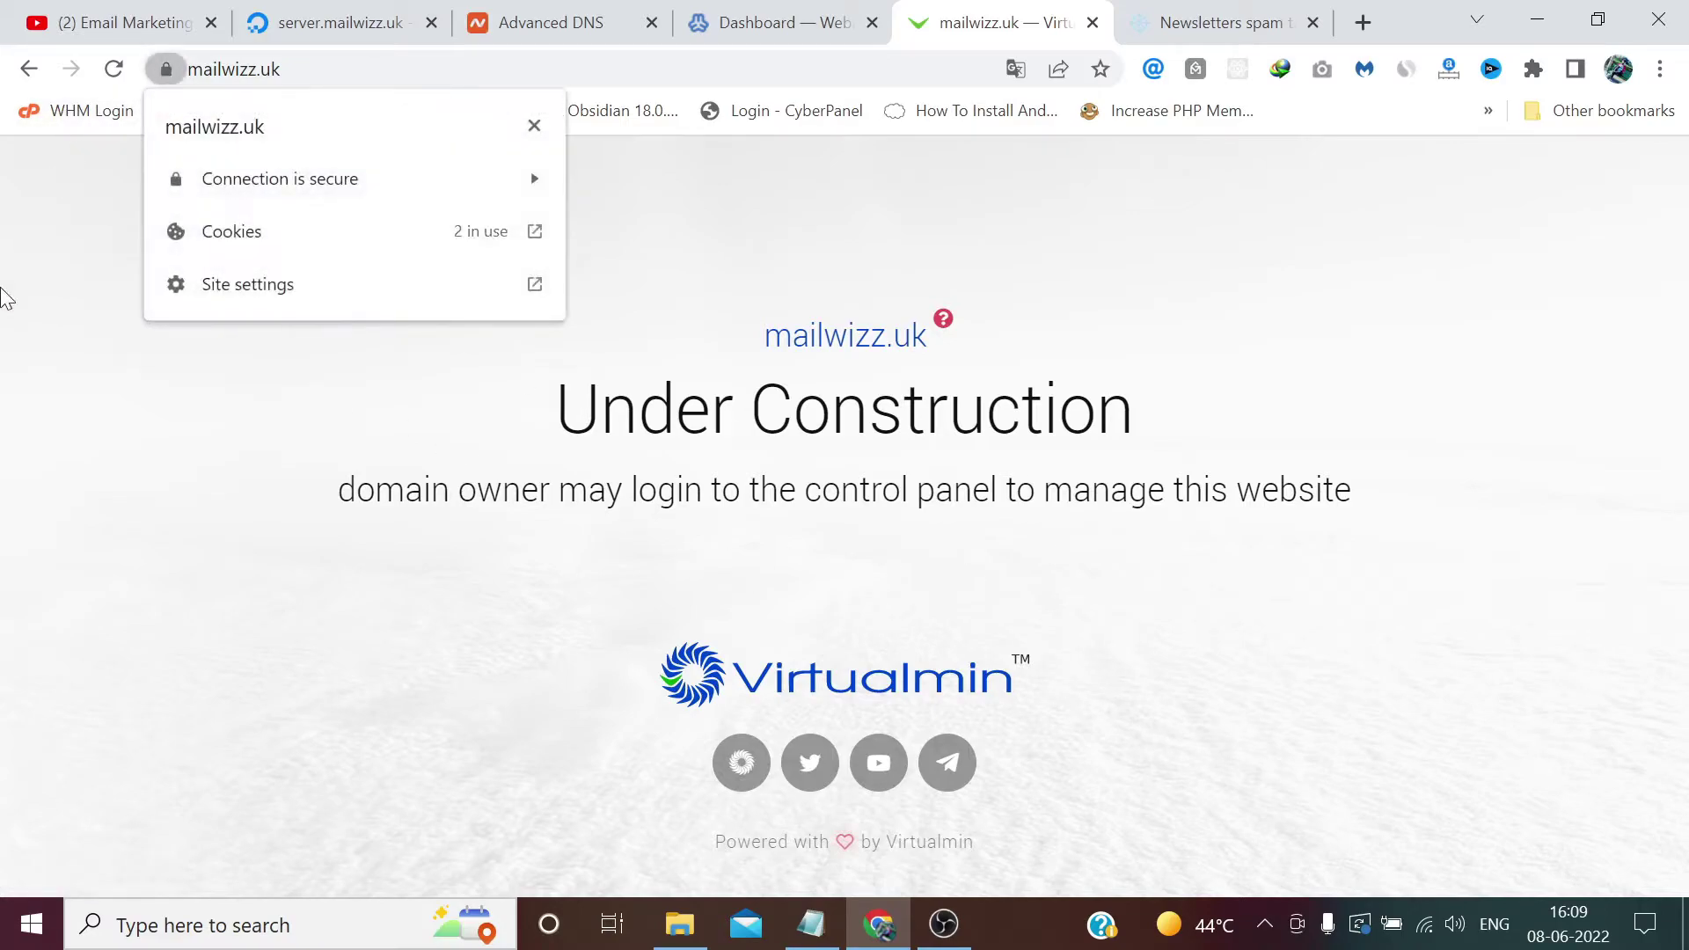
left_click(4, 299)
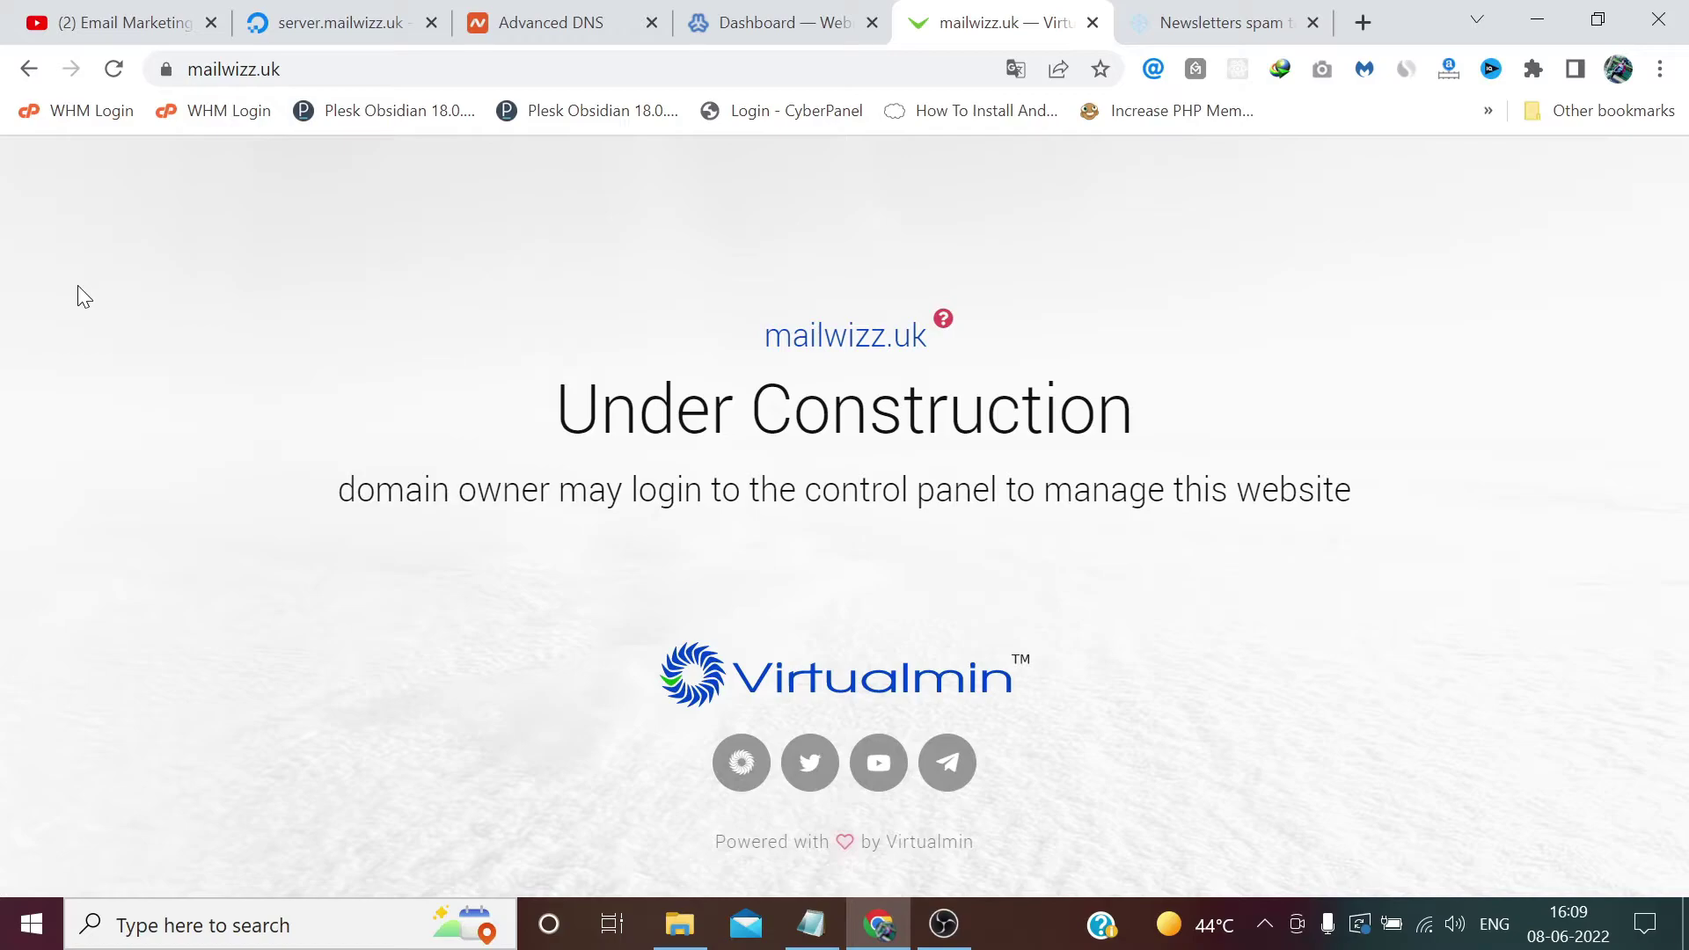
left_click(809, 14)
scroll(193, 325, "up", 5)
scroll(189, 326, "up", 3)
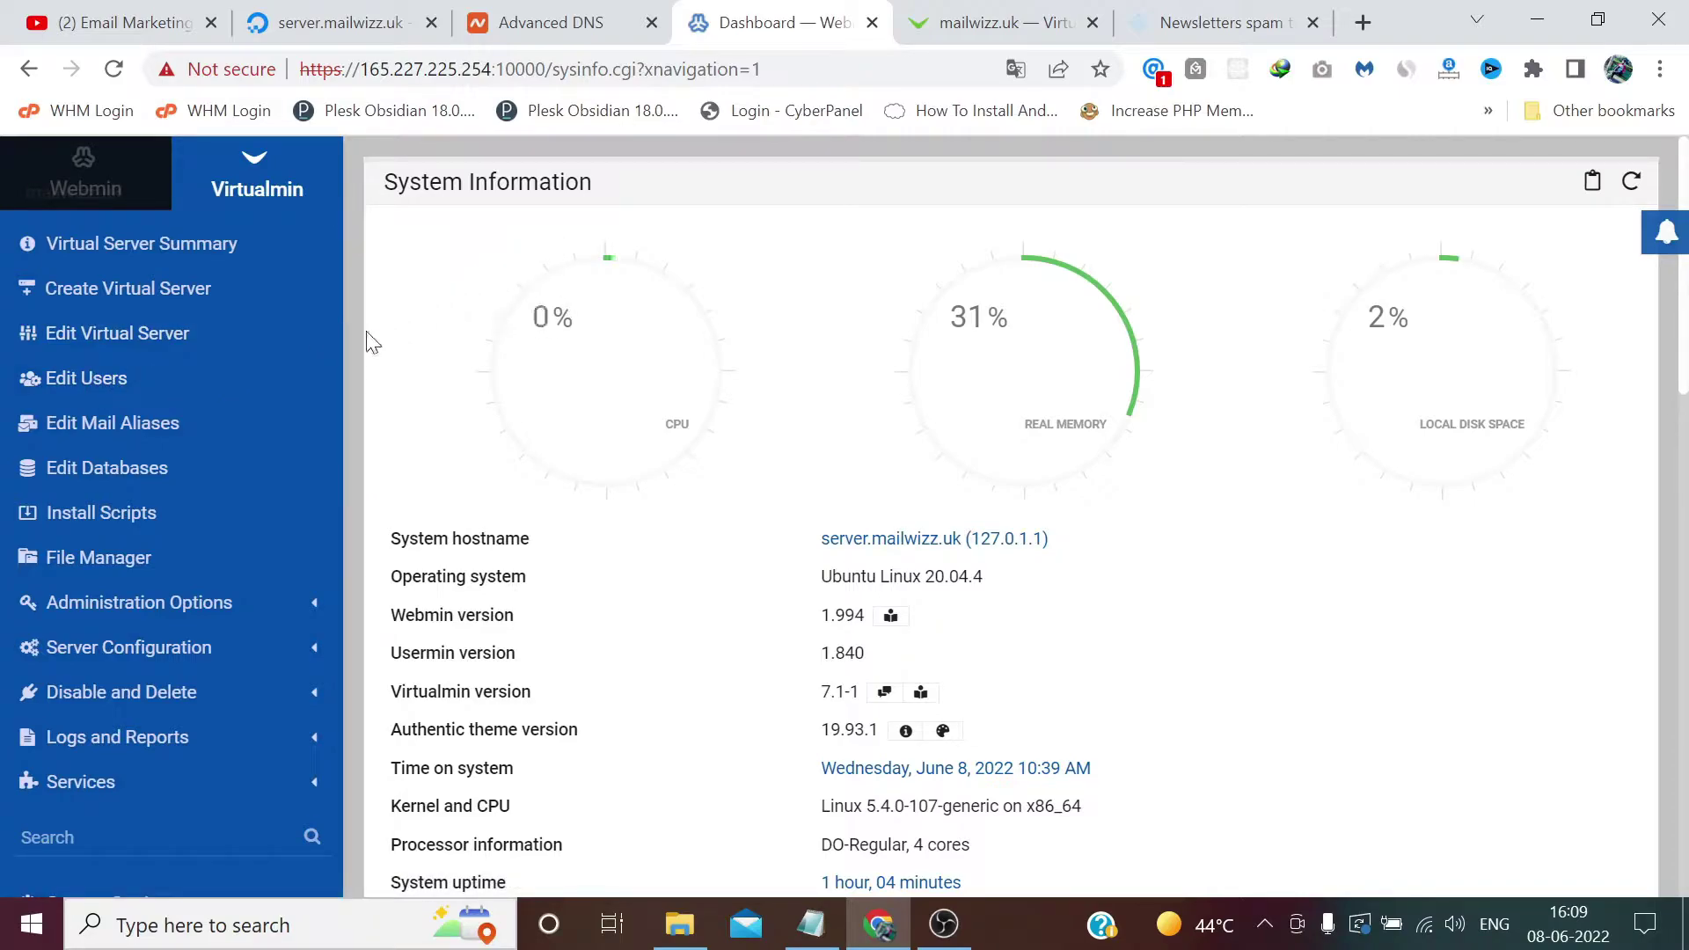
left_click(108, 387)
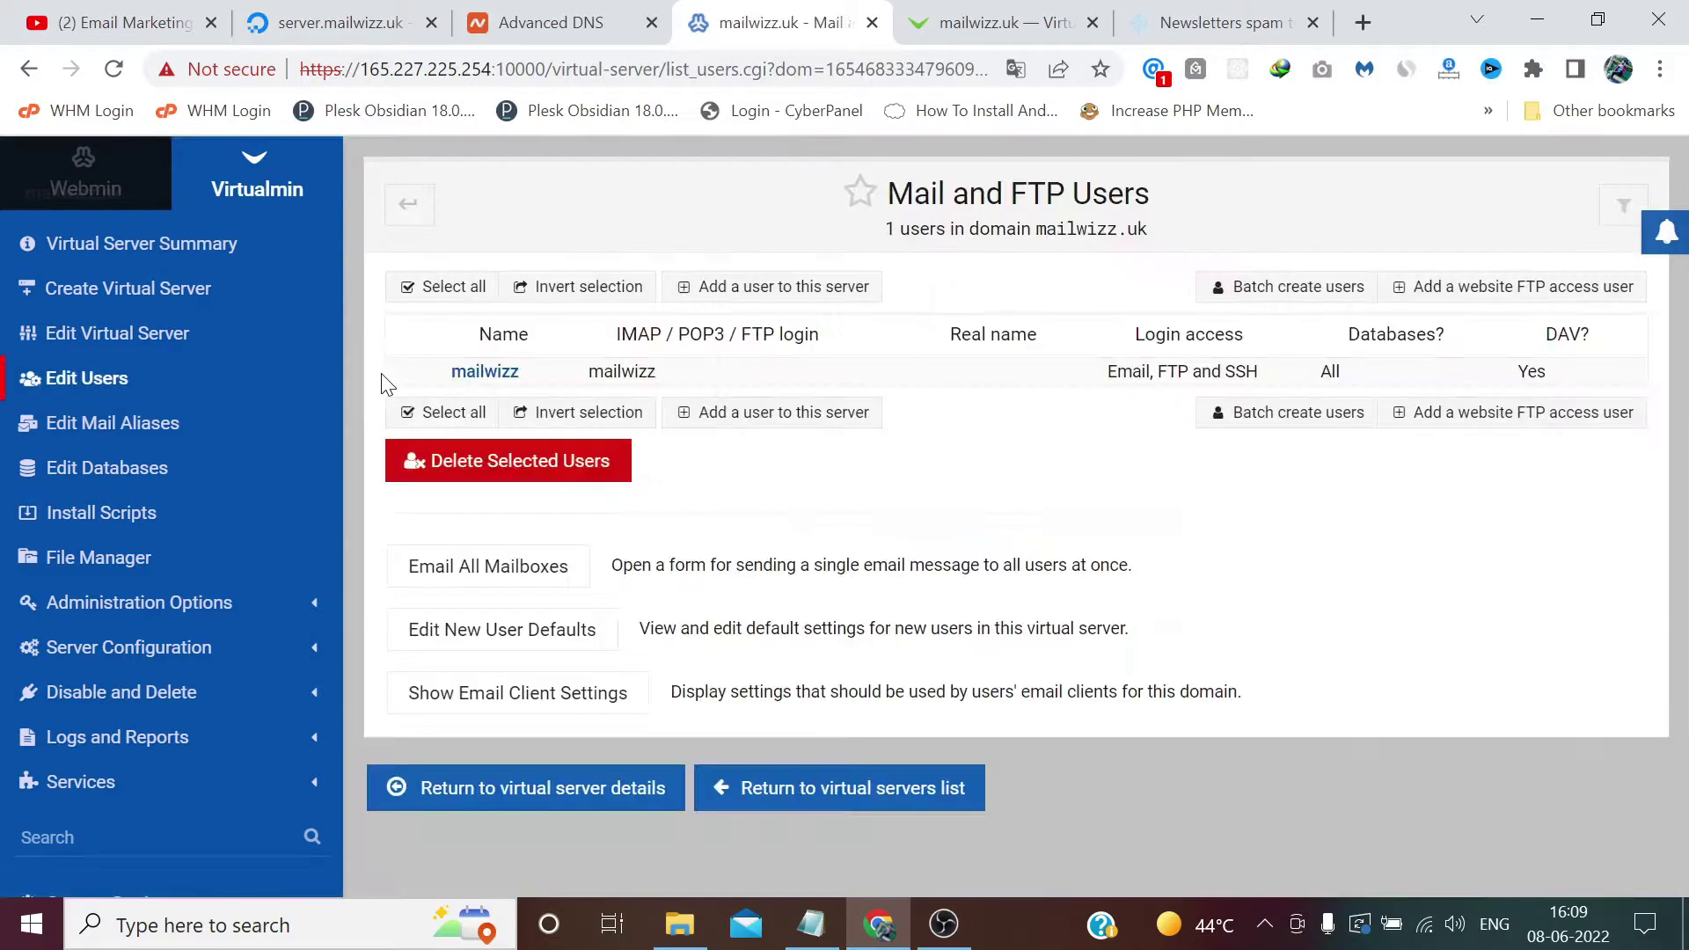
left_click(791, 288)
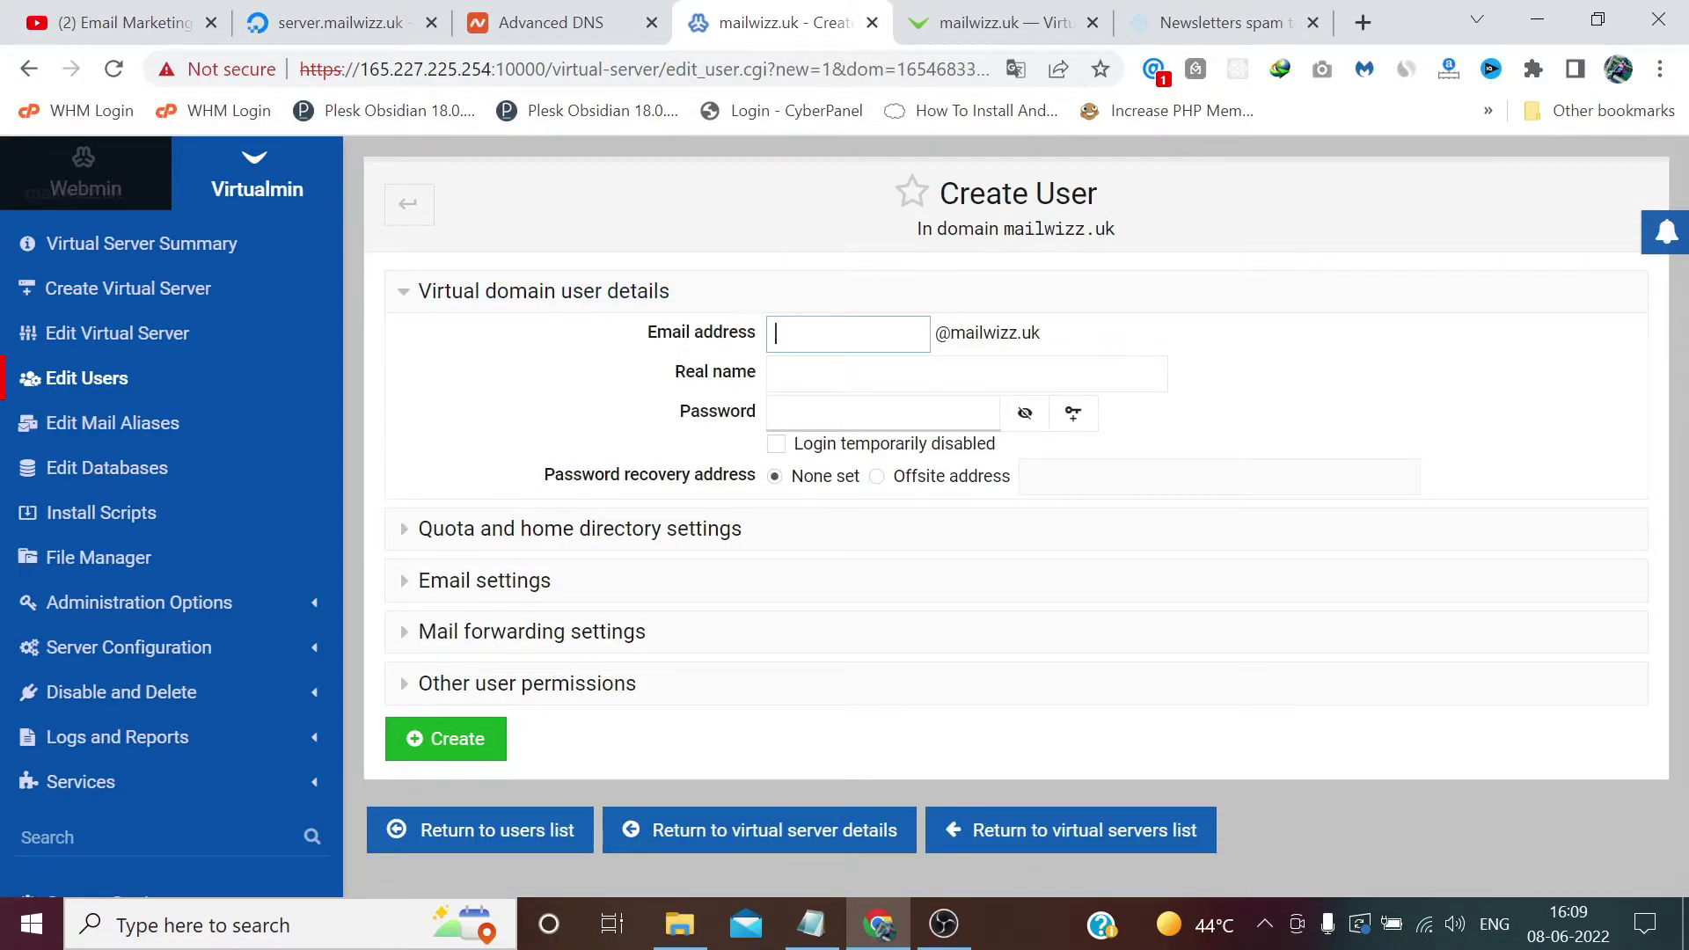
type("admin")
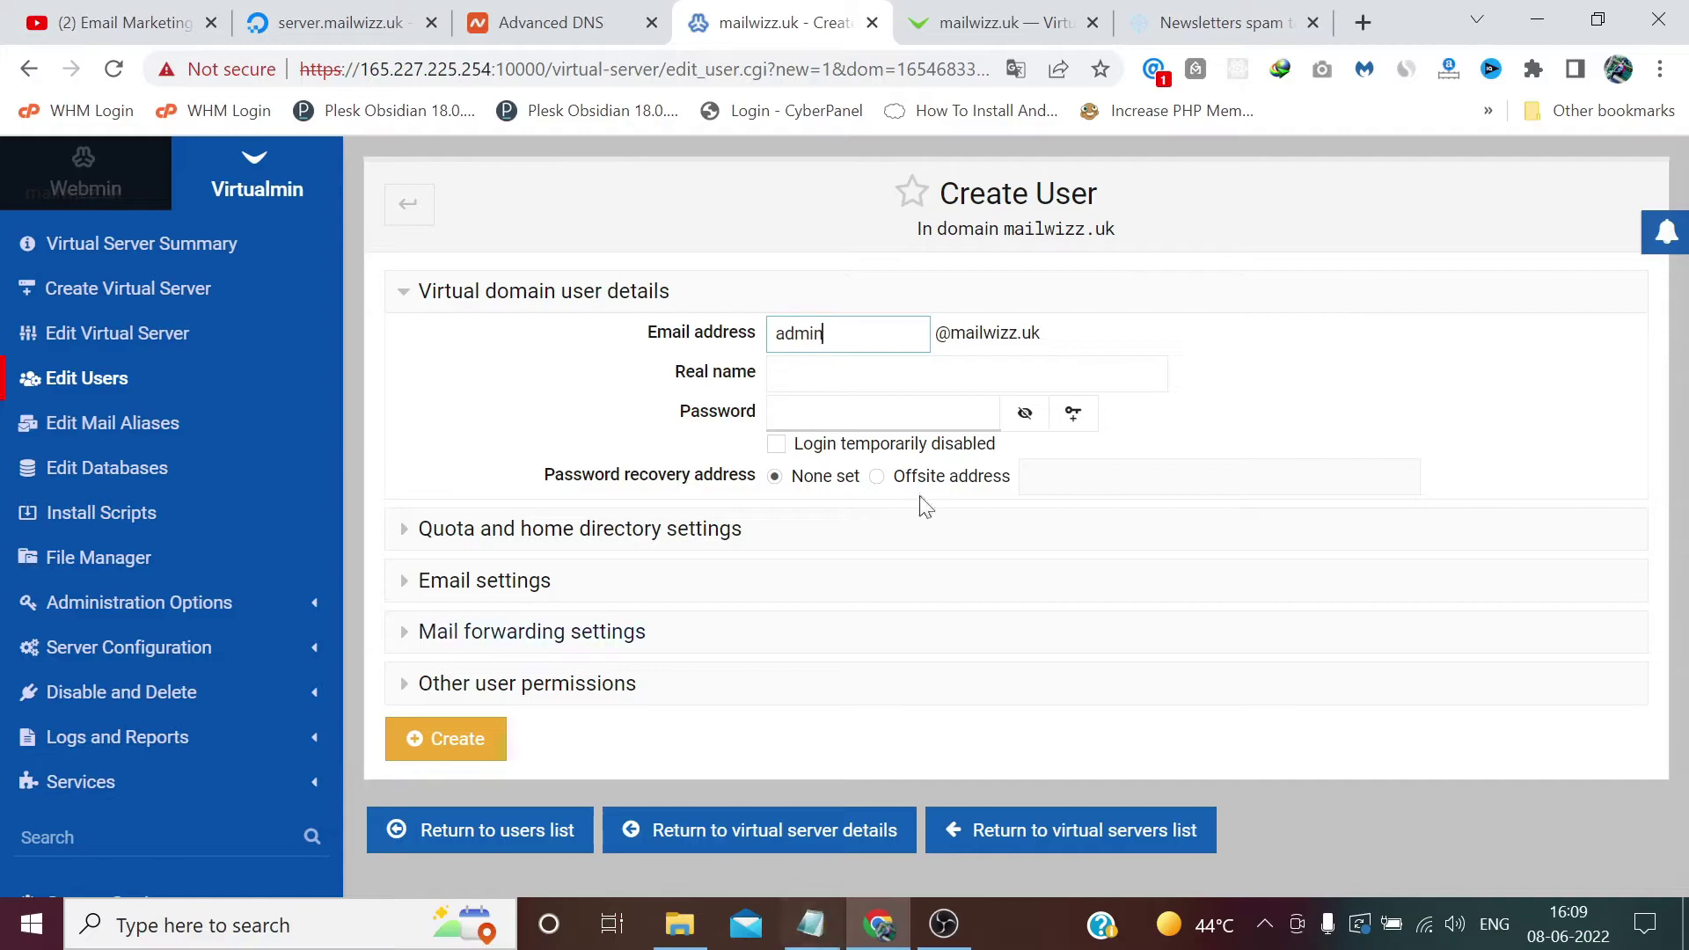
left_click(810, 924)
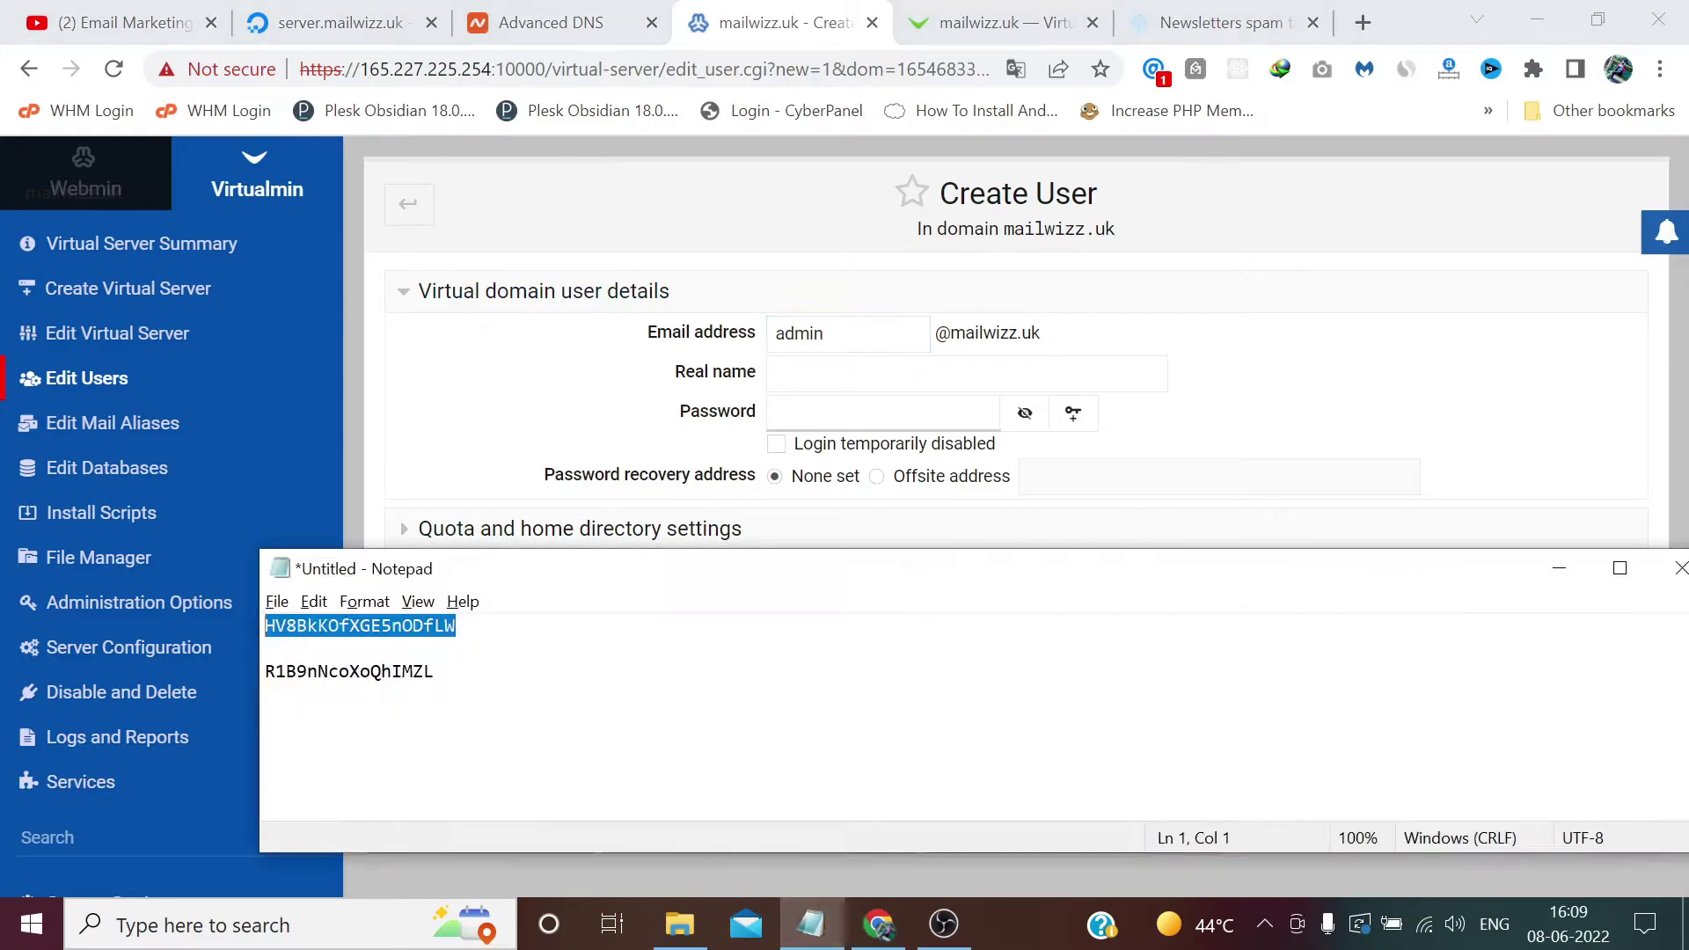
right_click(406, 638)
left_click(547, 338)
key("Tab")
key("Tab")
key("ctrl+v")
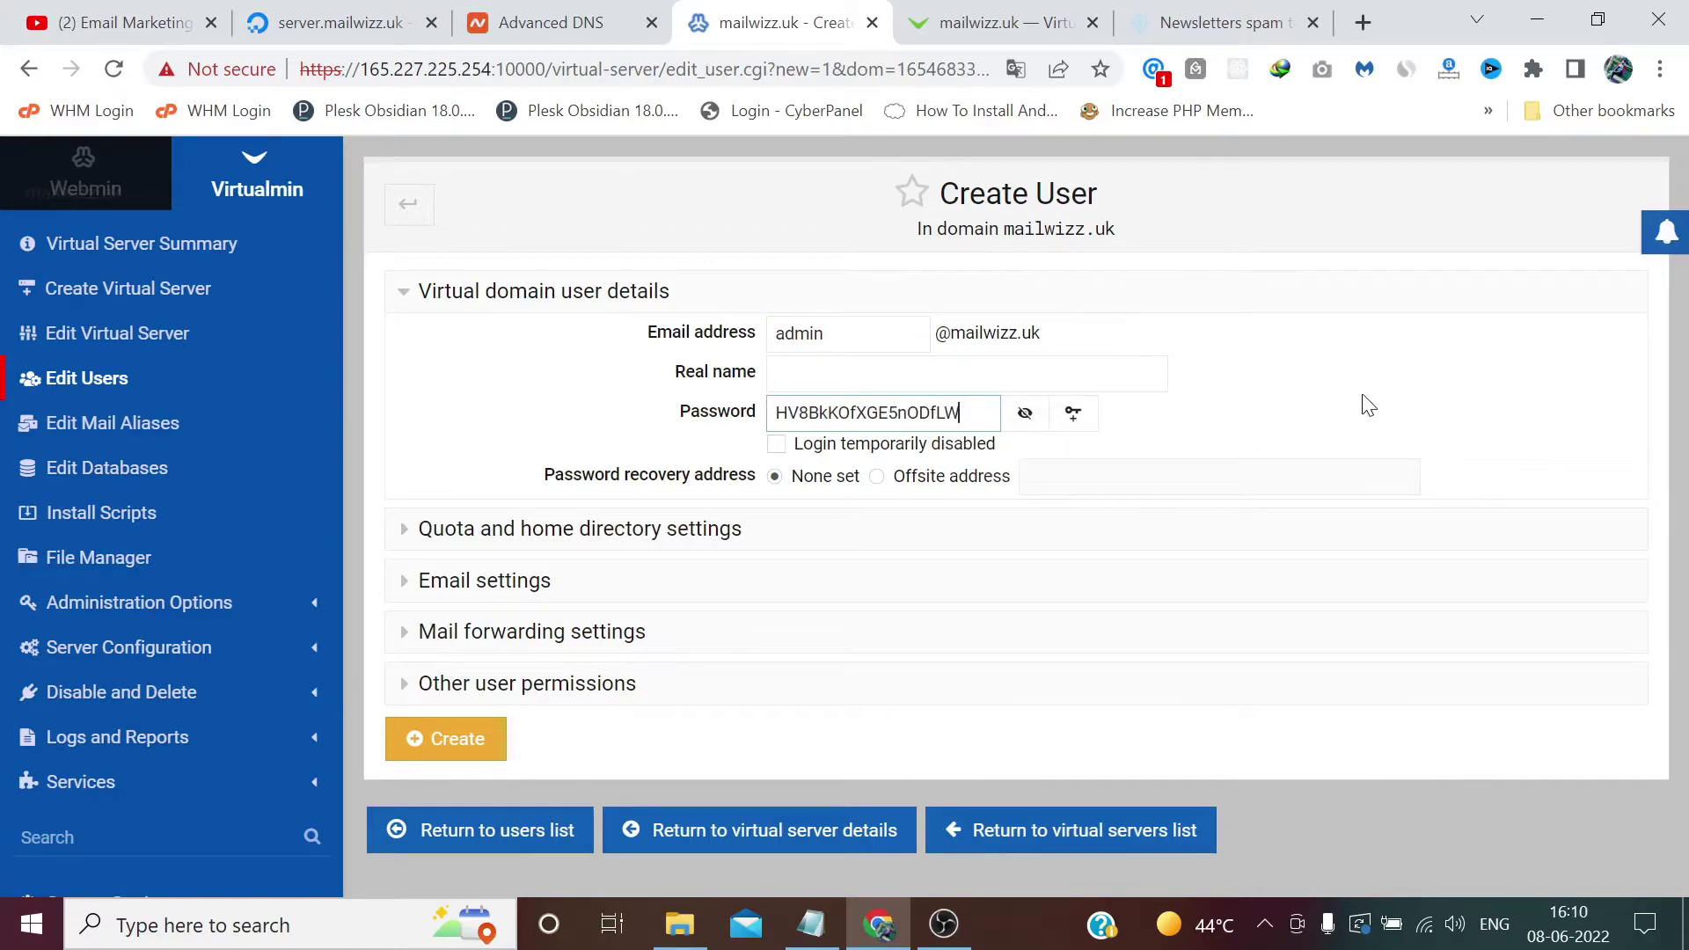
left_click(725, 543)
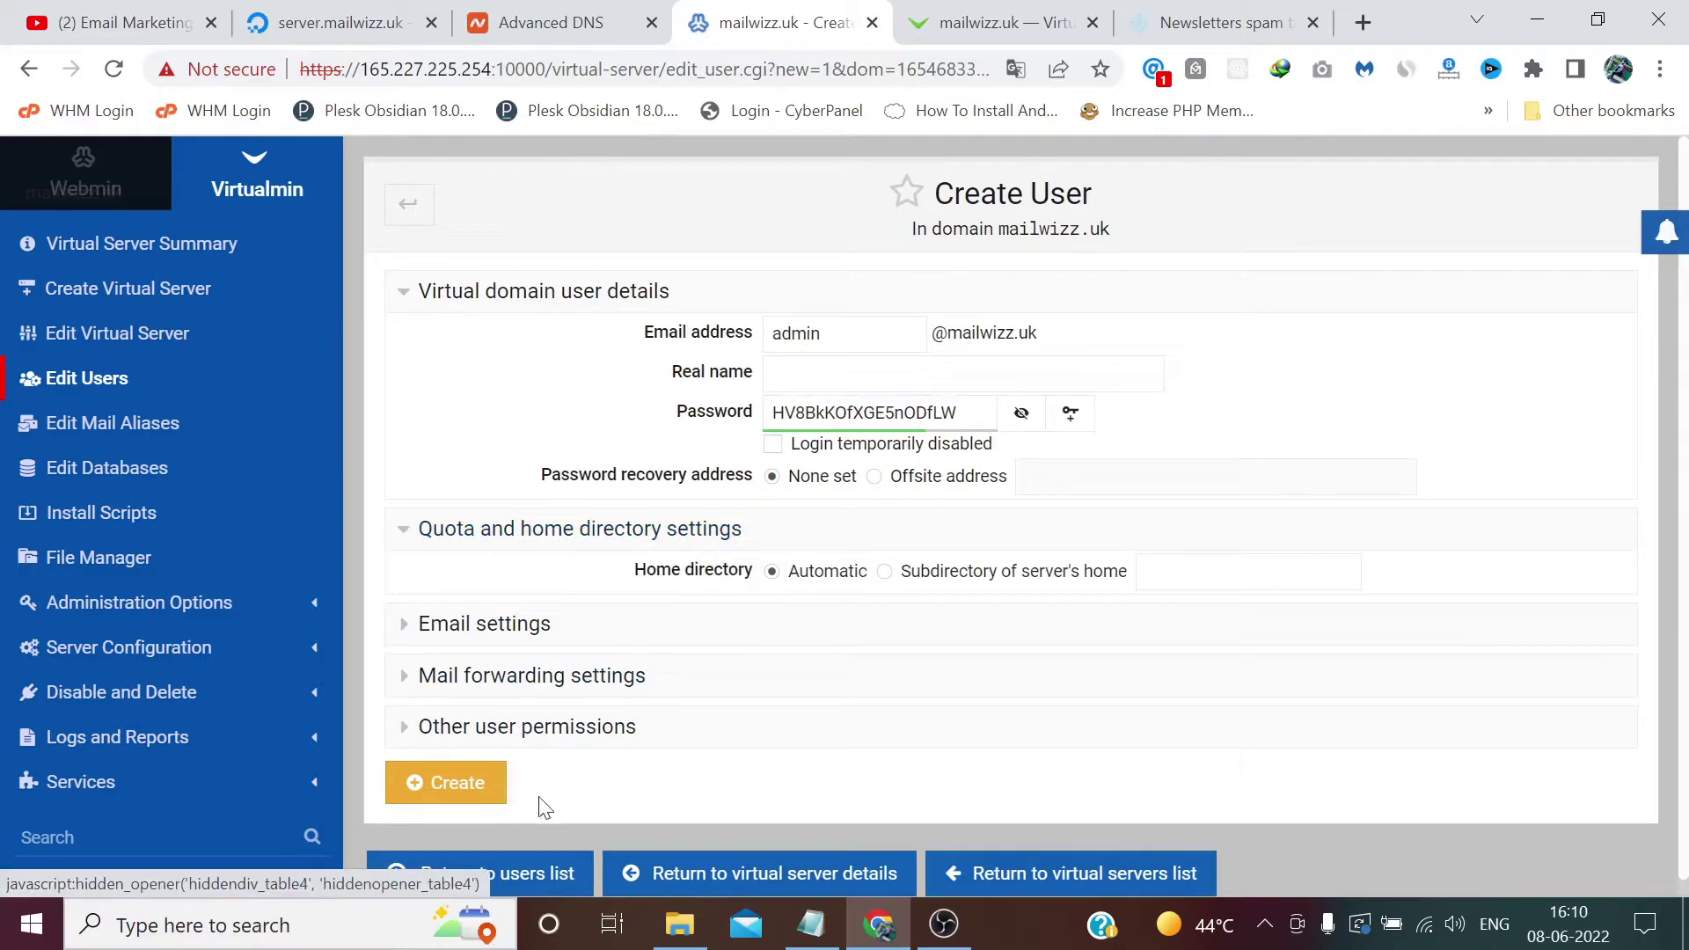
left_click(474, 795)
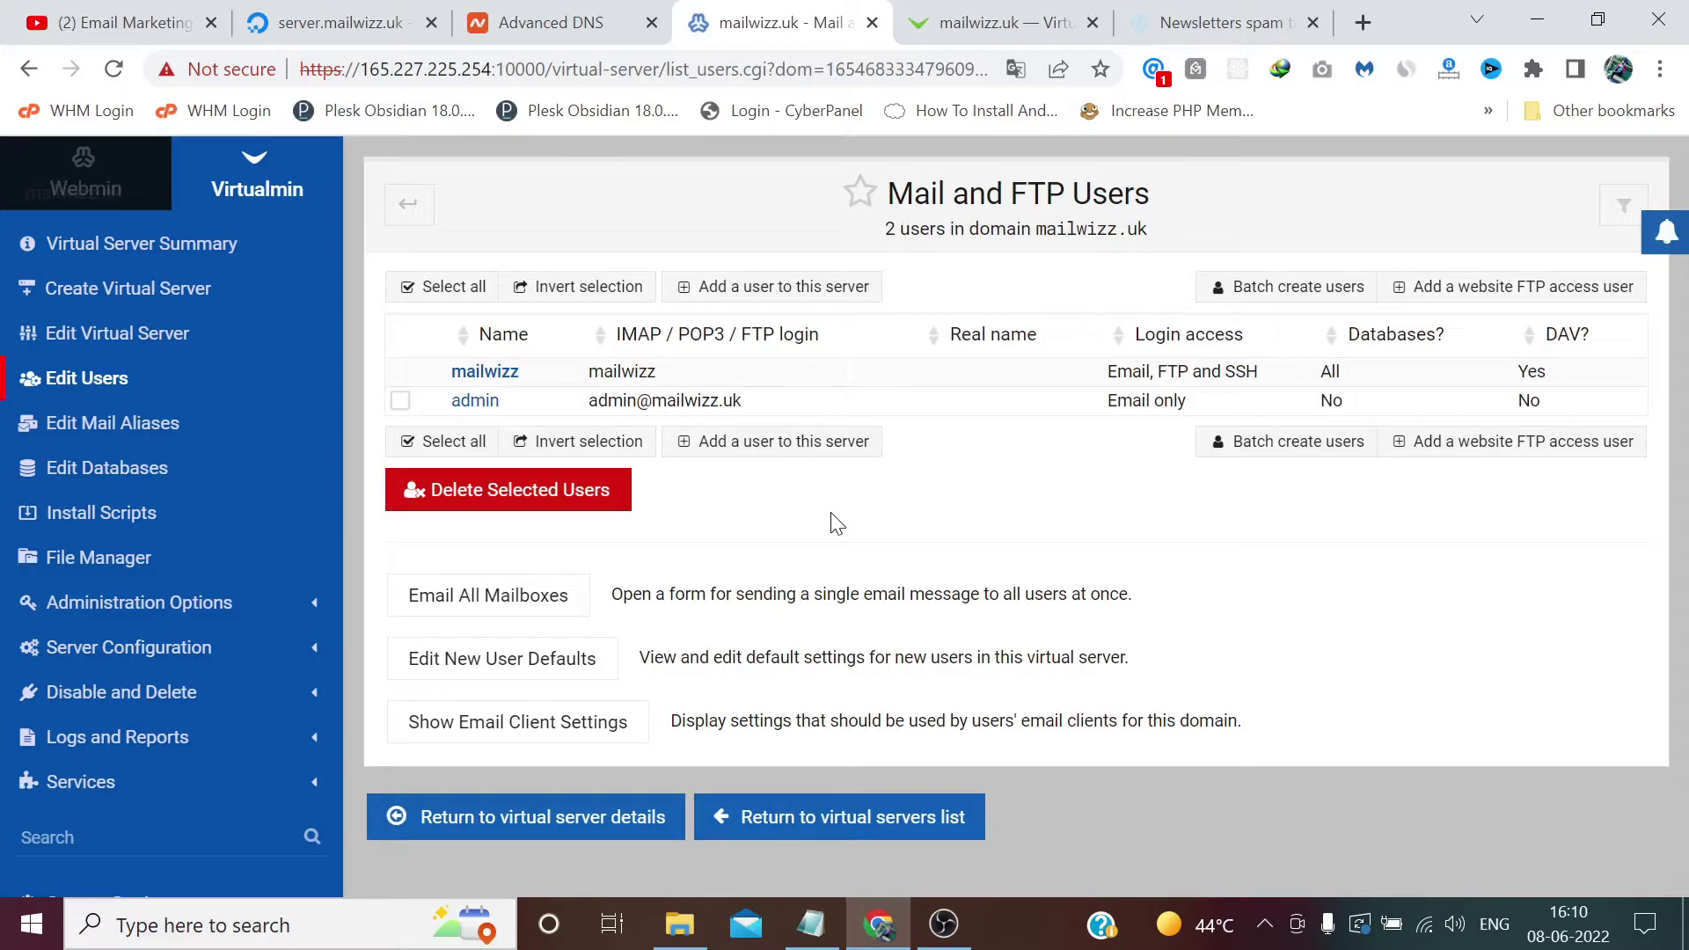
Step: Choose RoundCube in Install Scripts and display its install options
left_click(132, 512)
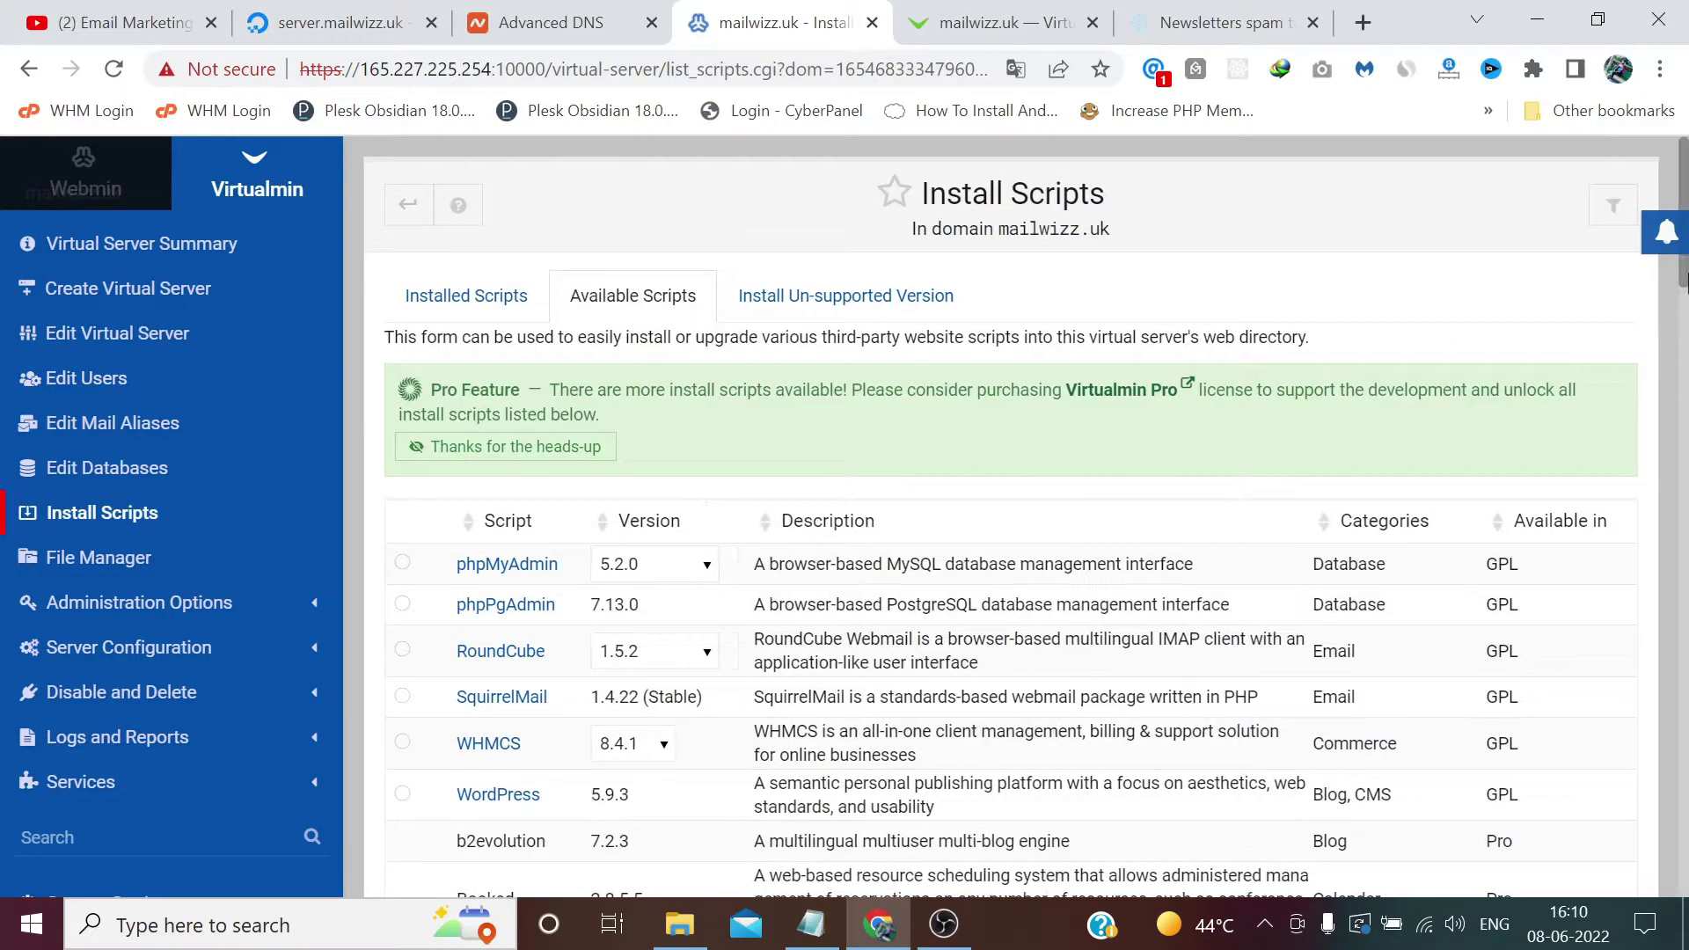
scroll(1012, 528, "down", 2)
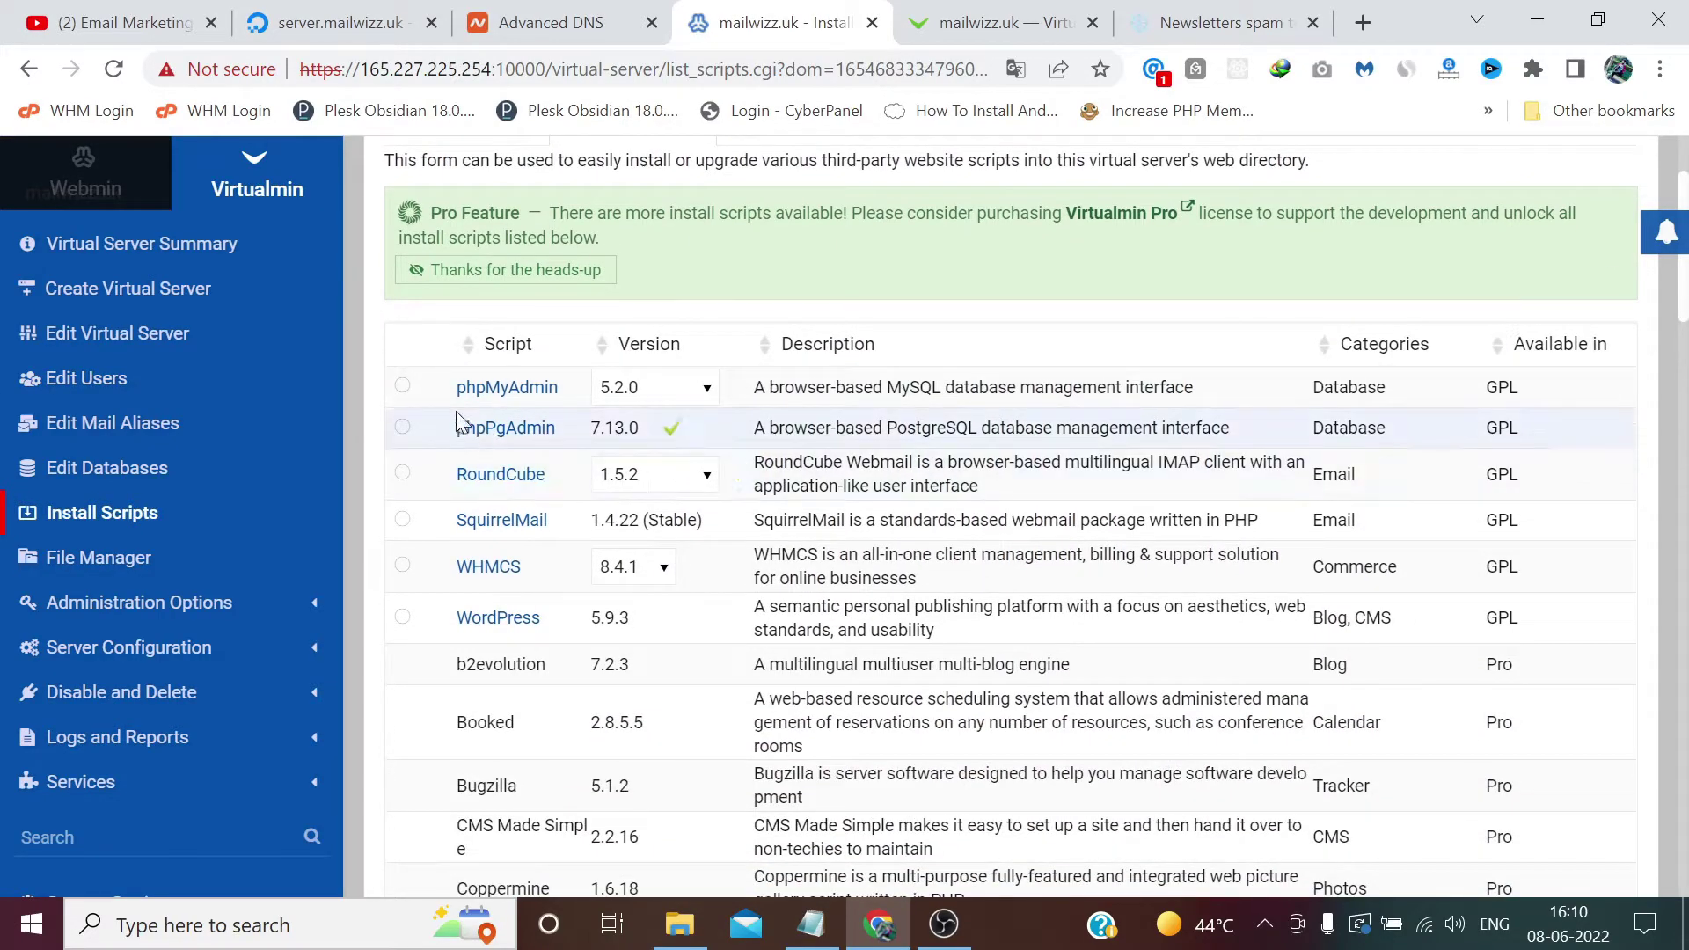
left_click(403, 473)
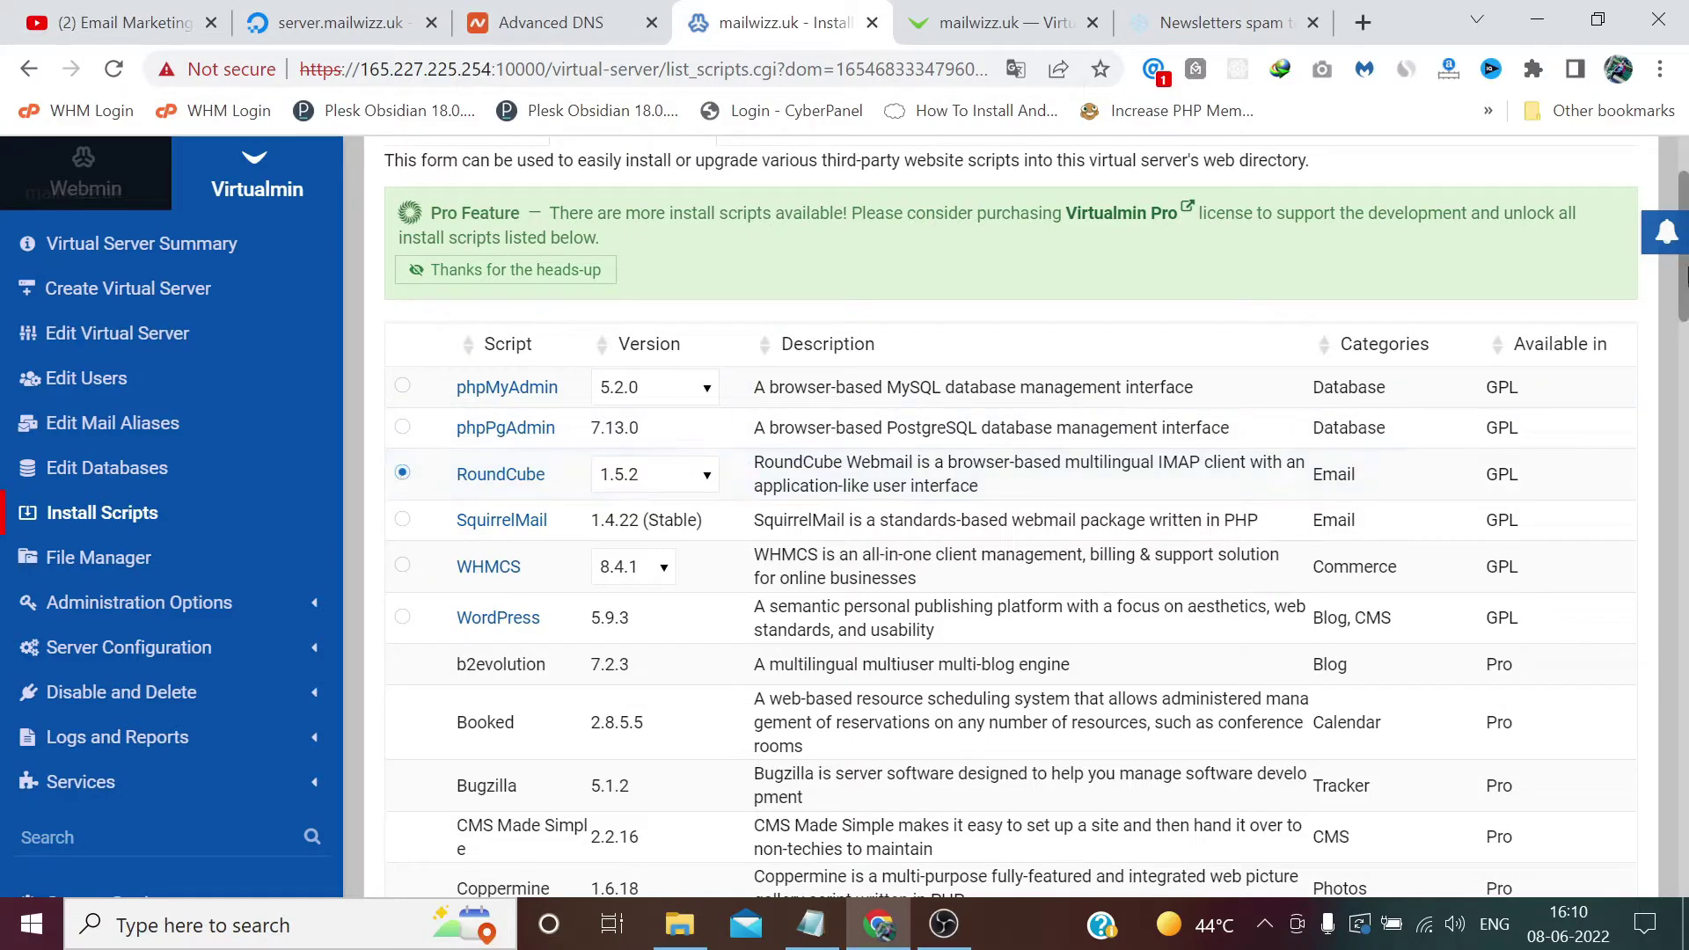
left_click_drag(1687, 286, 1686, 895)
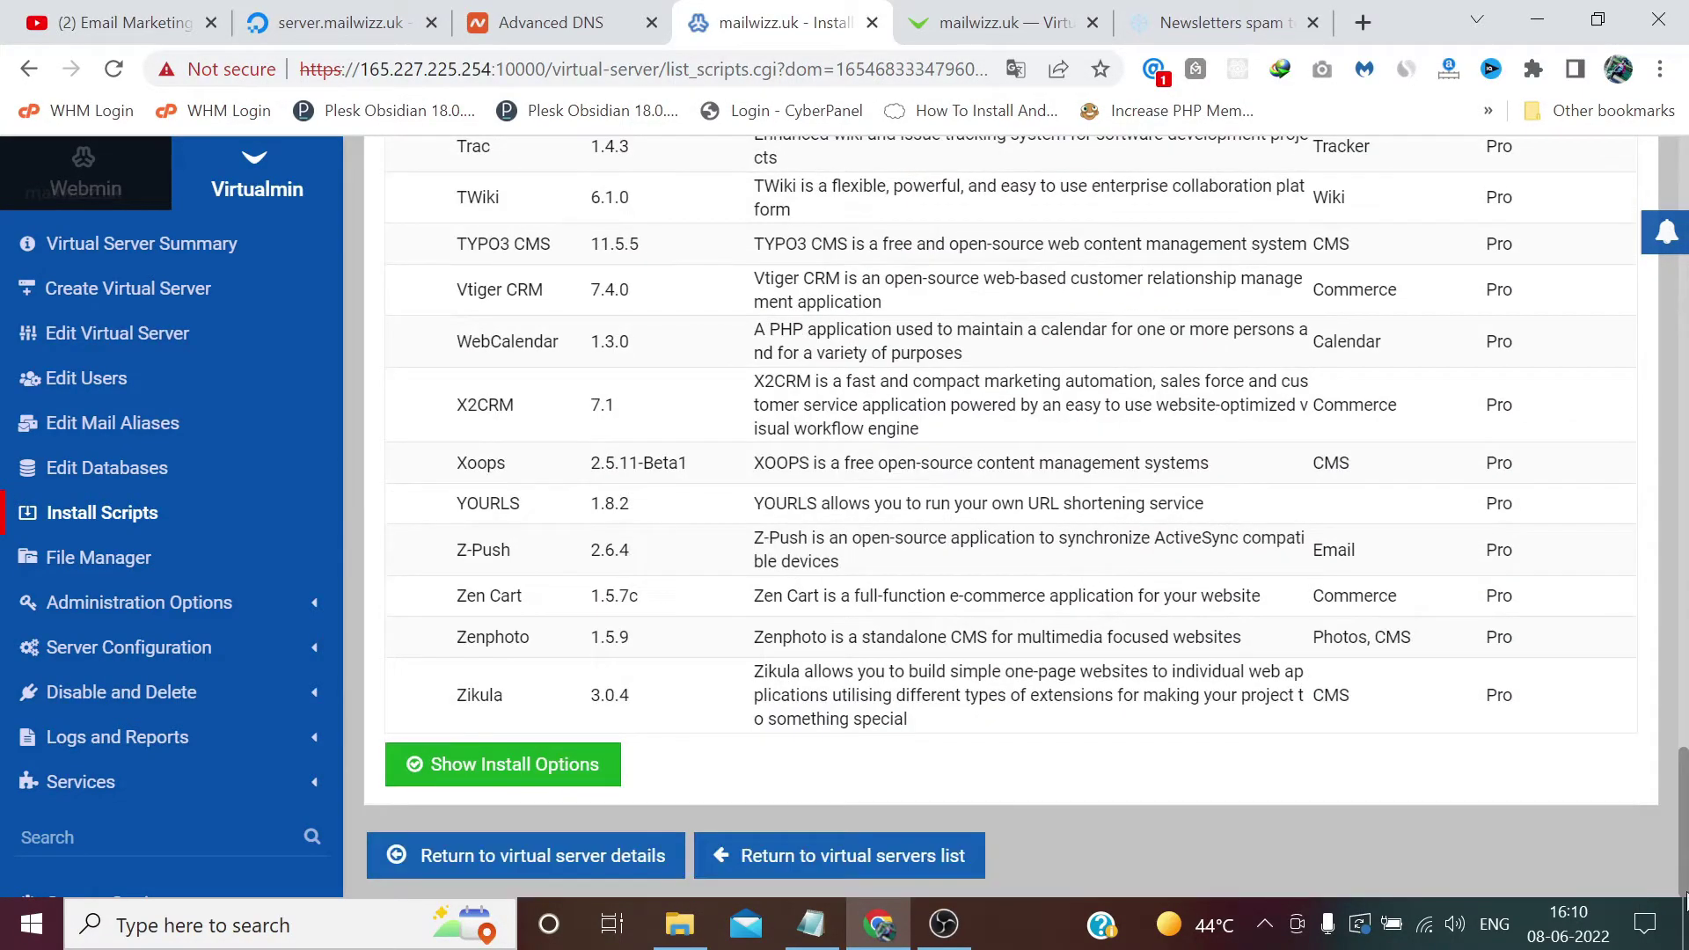
left_click(503, 783)
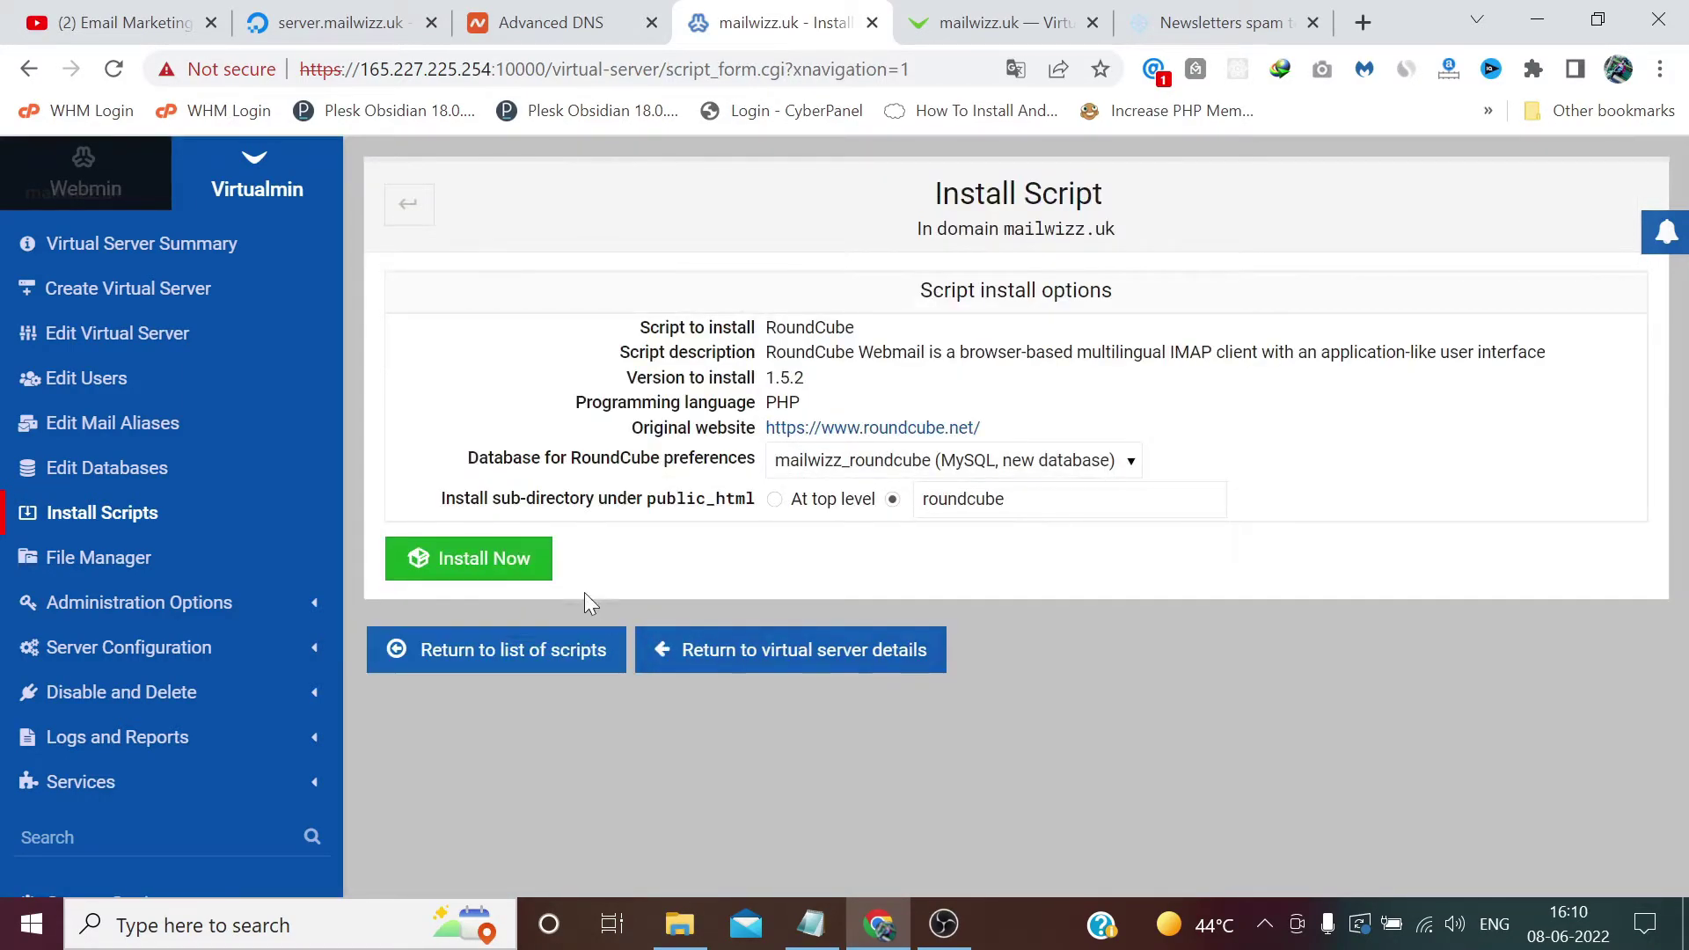
Step: Install RoundCube 1.5.2 at /roundcube and open its webmail link in a new tab
left_click(518, 572)
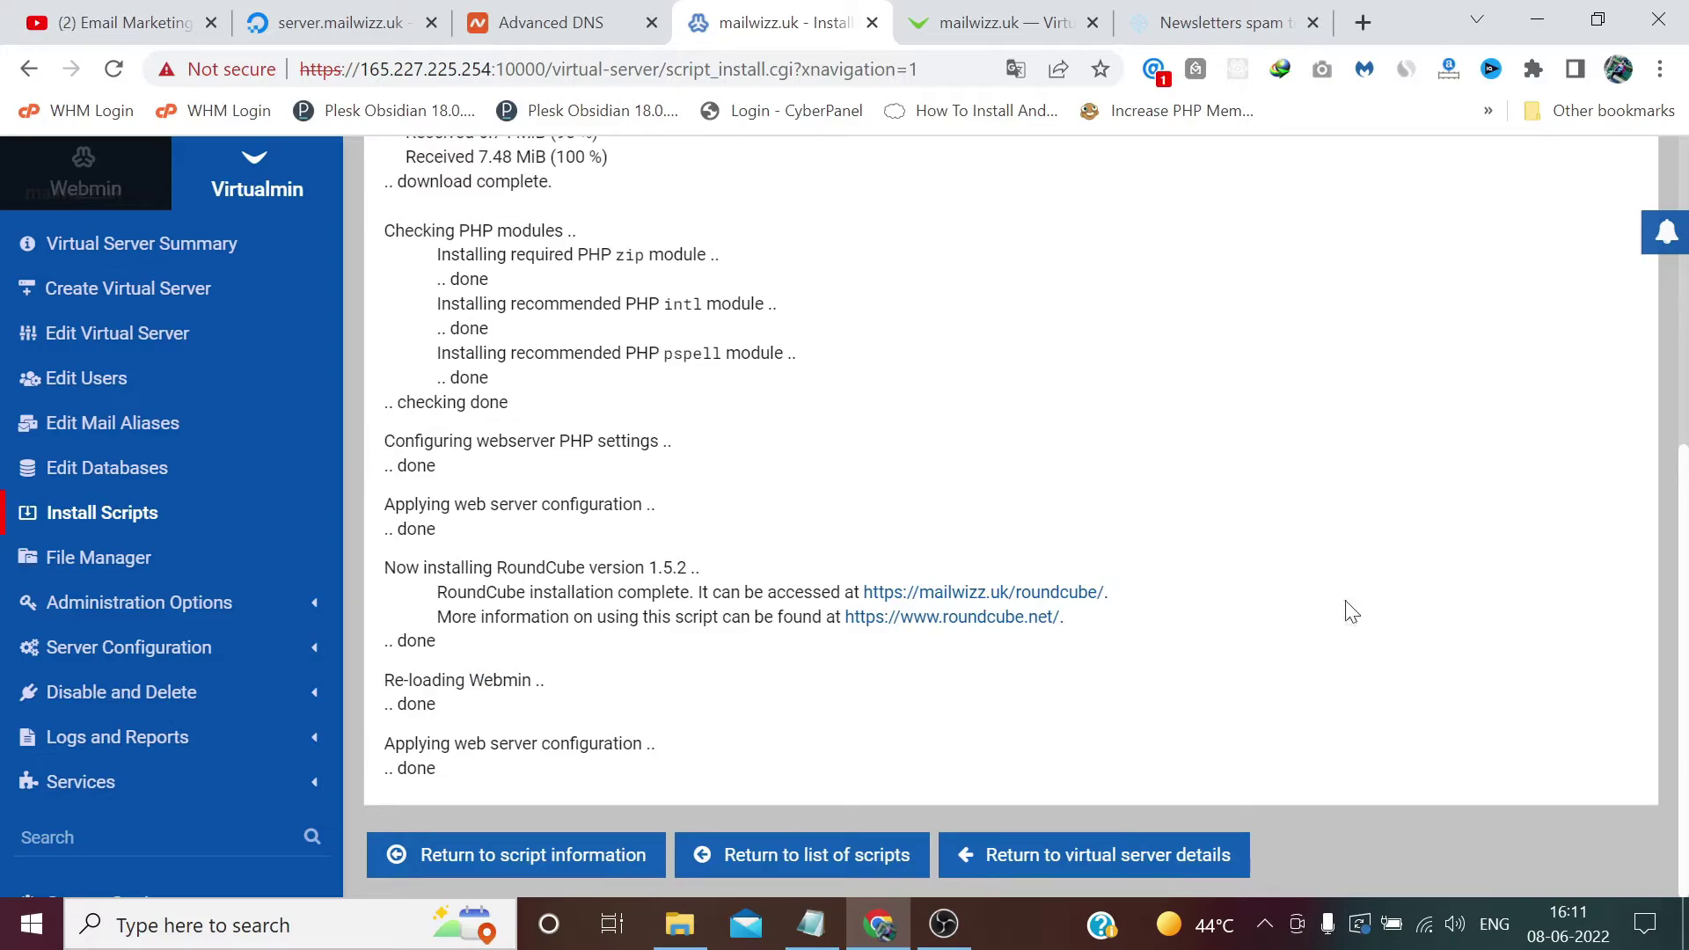
right_click(1086, 598)
left_click(1135, 606)
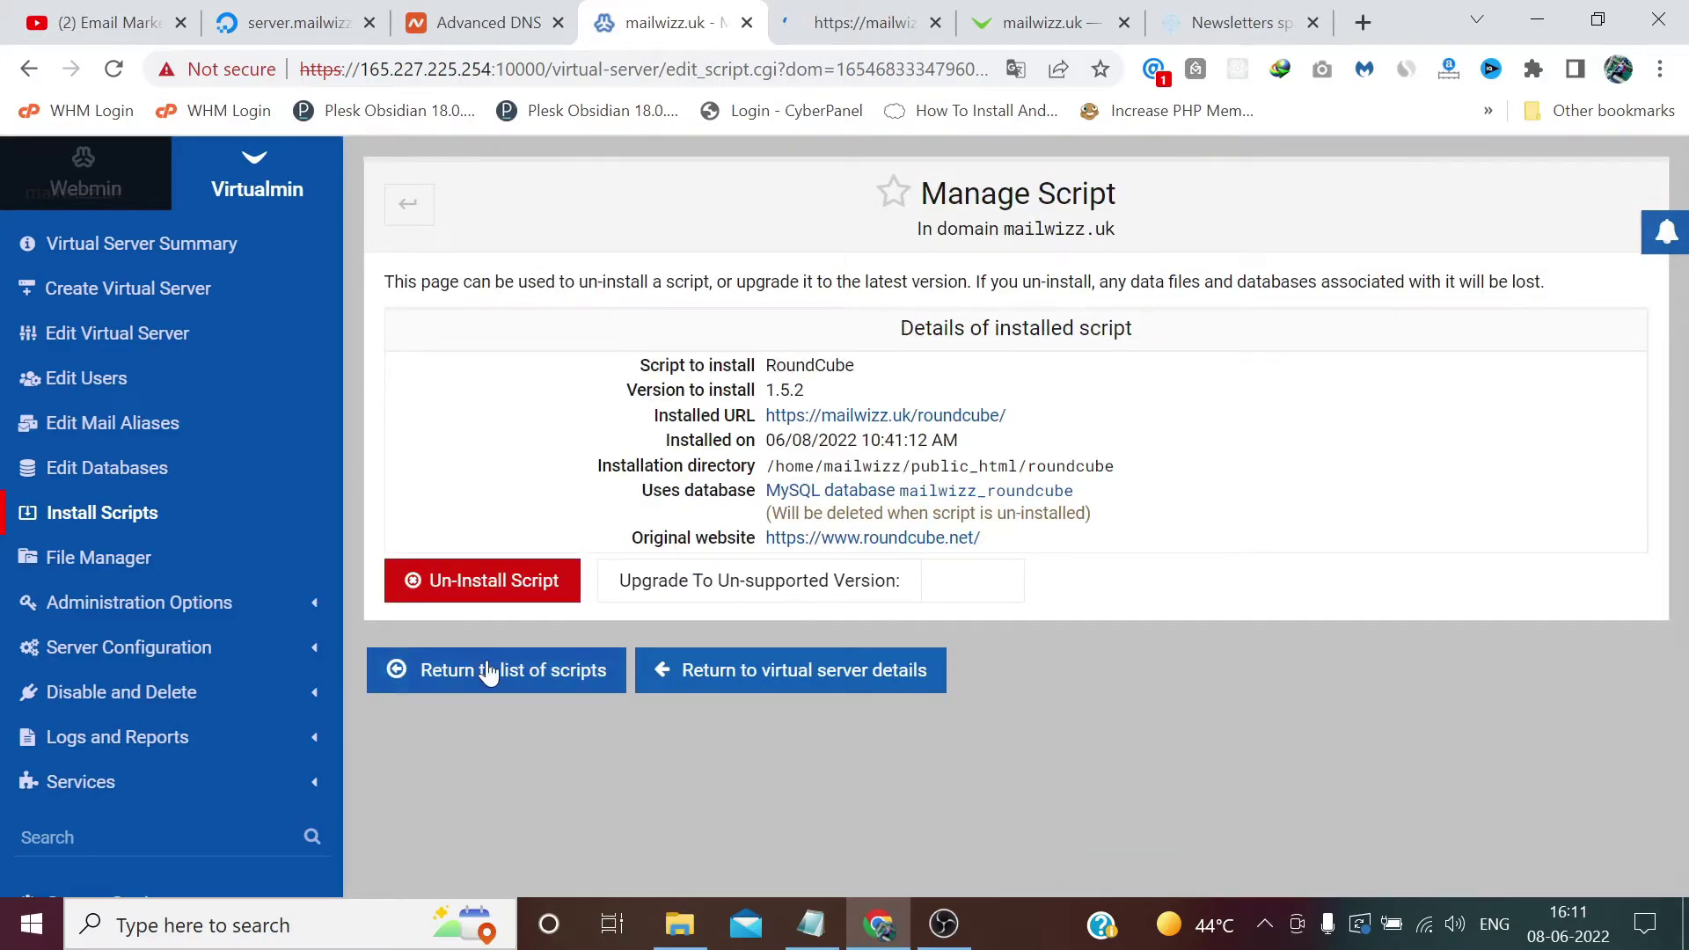
left_click(488, 673)
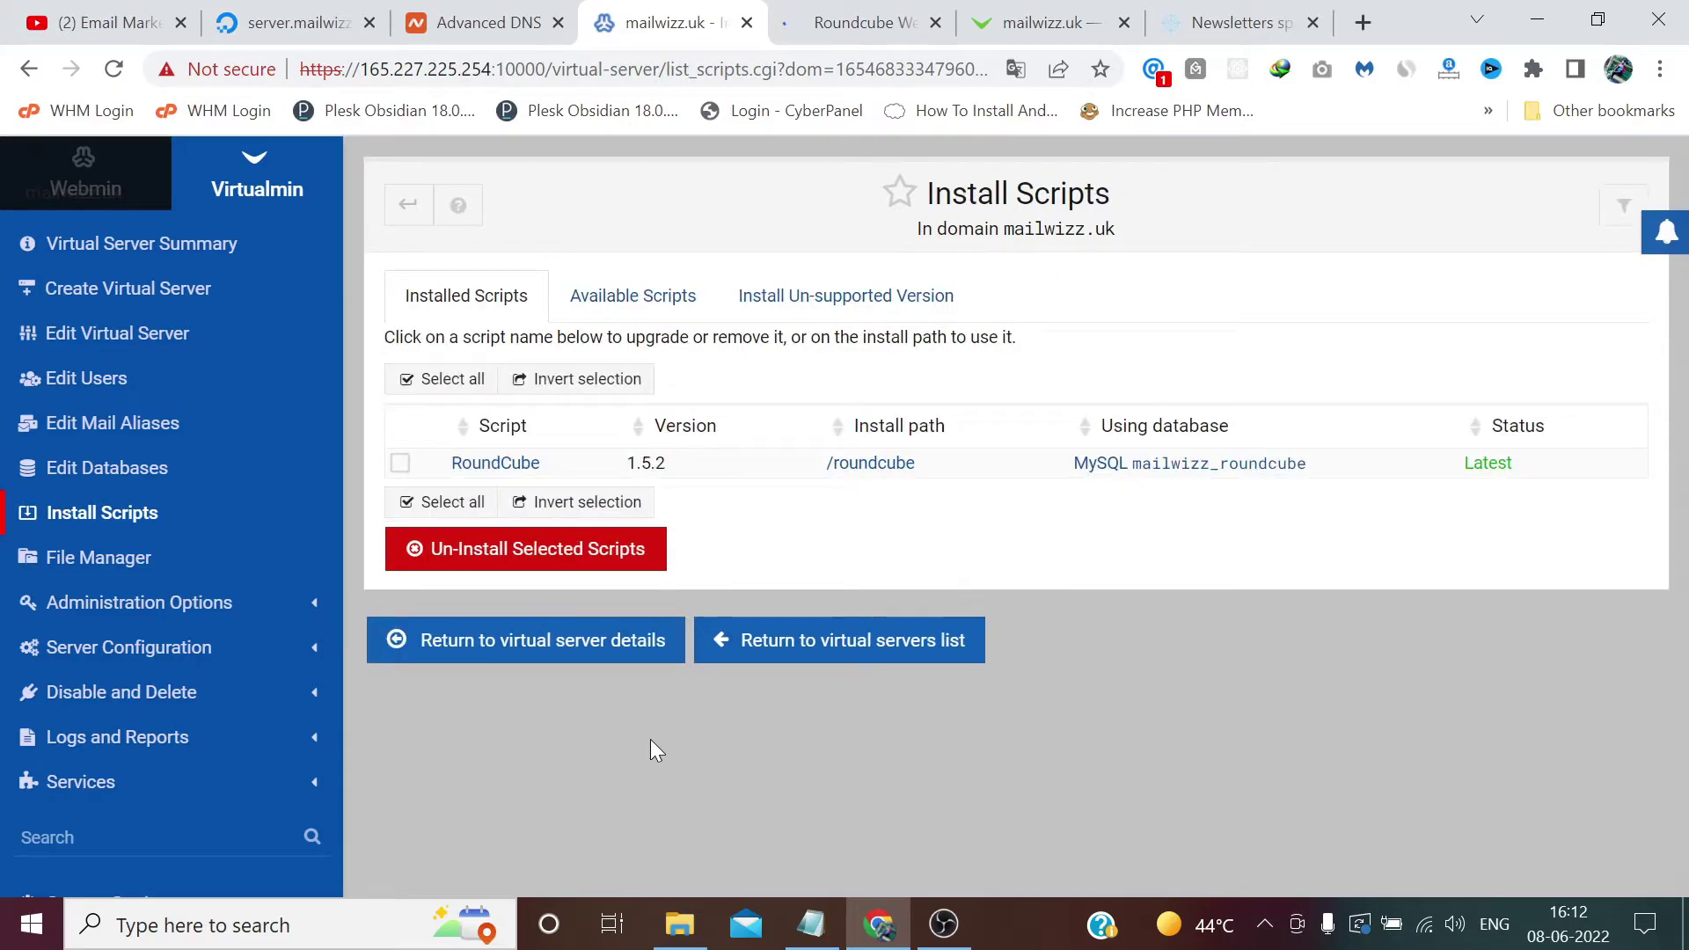
Step: Install phpMyAdmin 5.2.0 on mailwizz.uk at /phpmyadmin
left_click(652, 295)
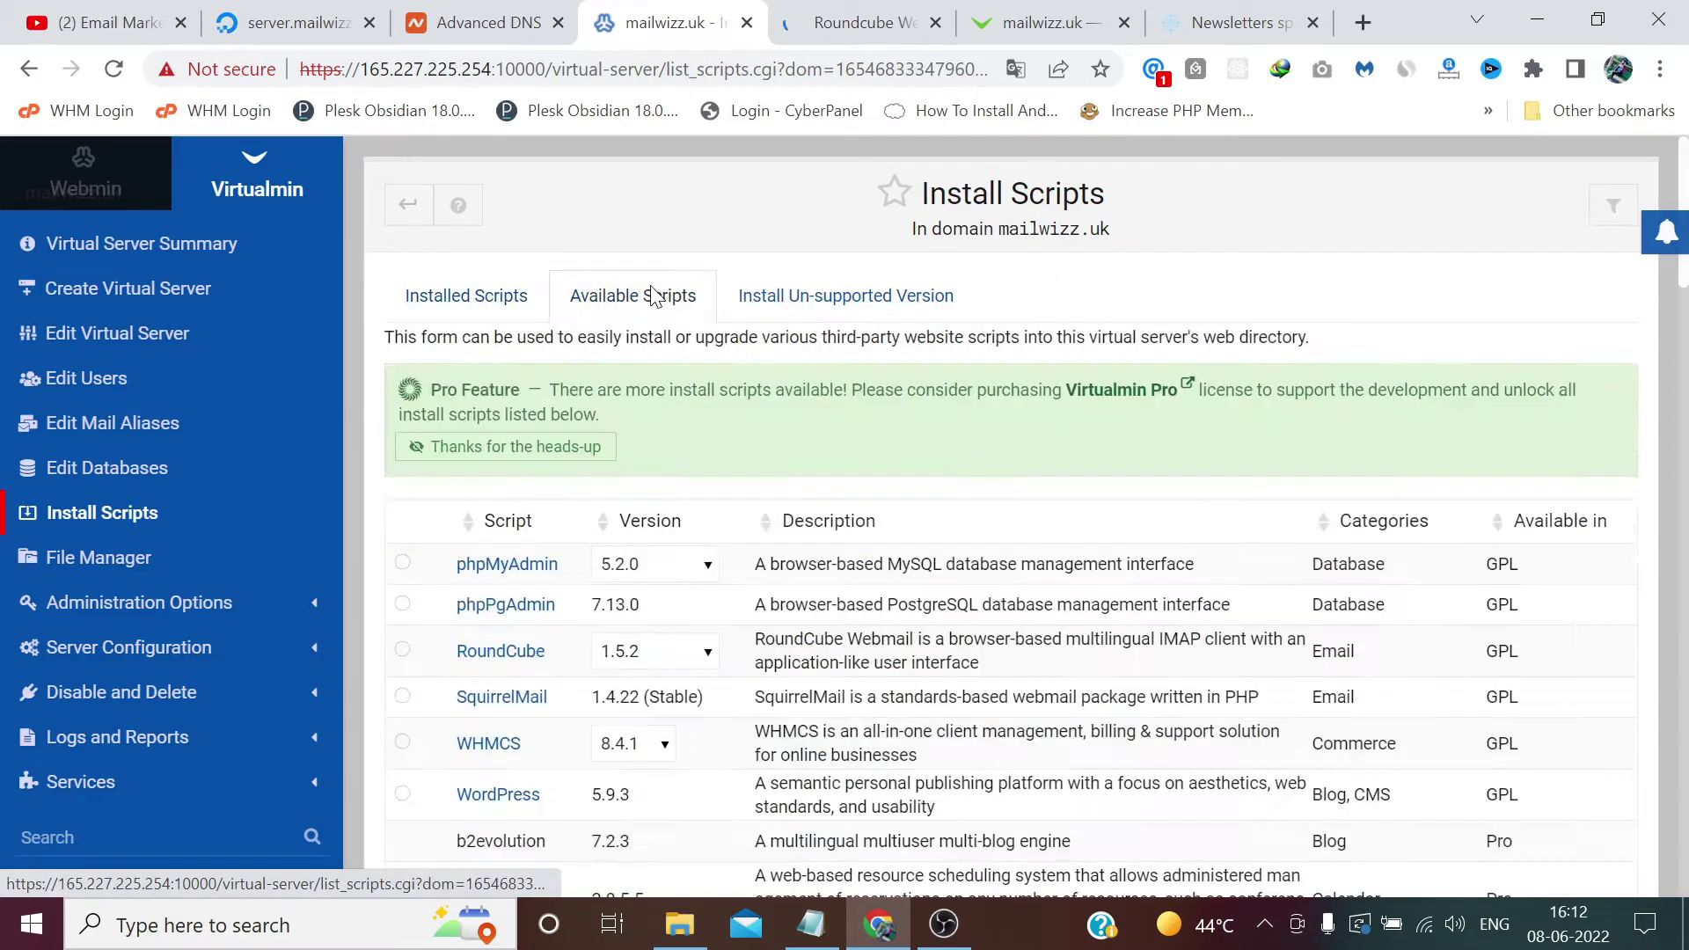
left_click(403, 562)
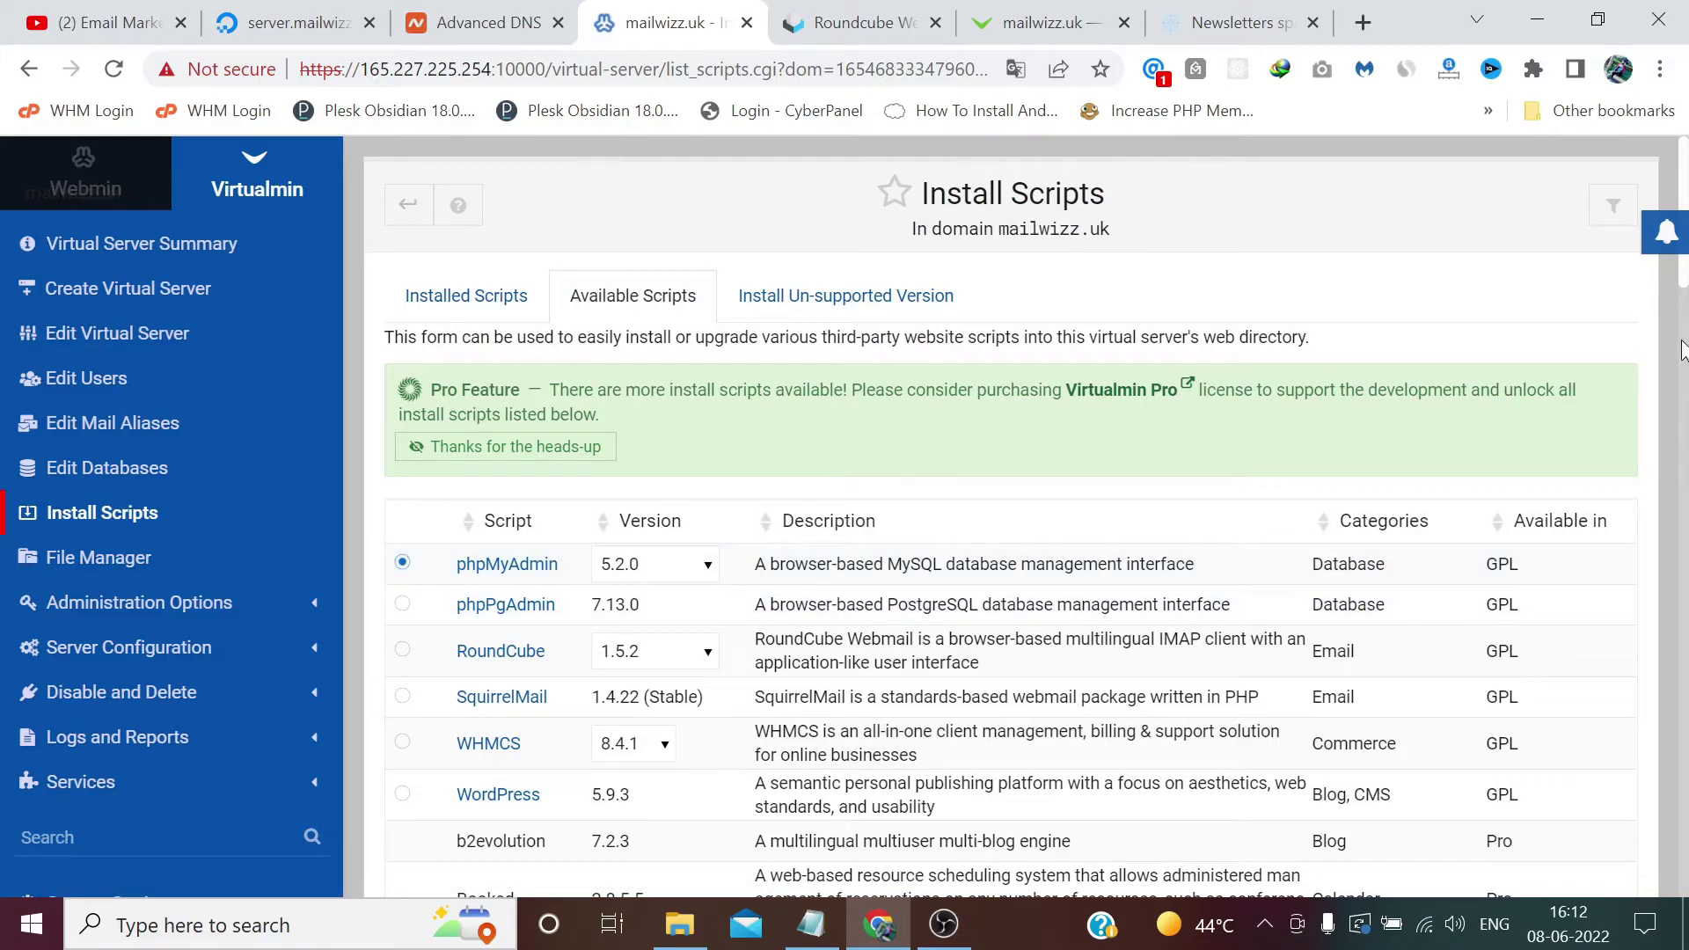
left_click_drag(1682, 264, 1686, 831)
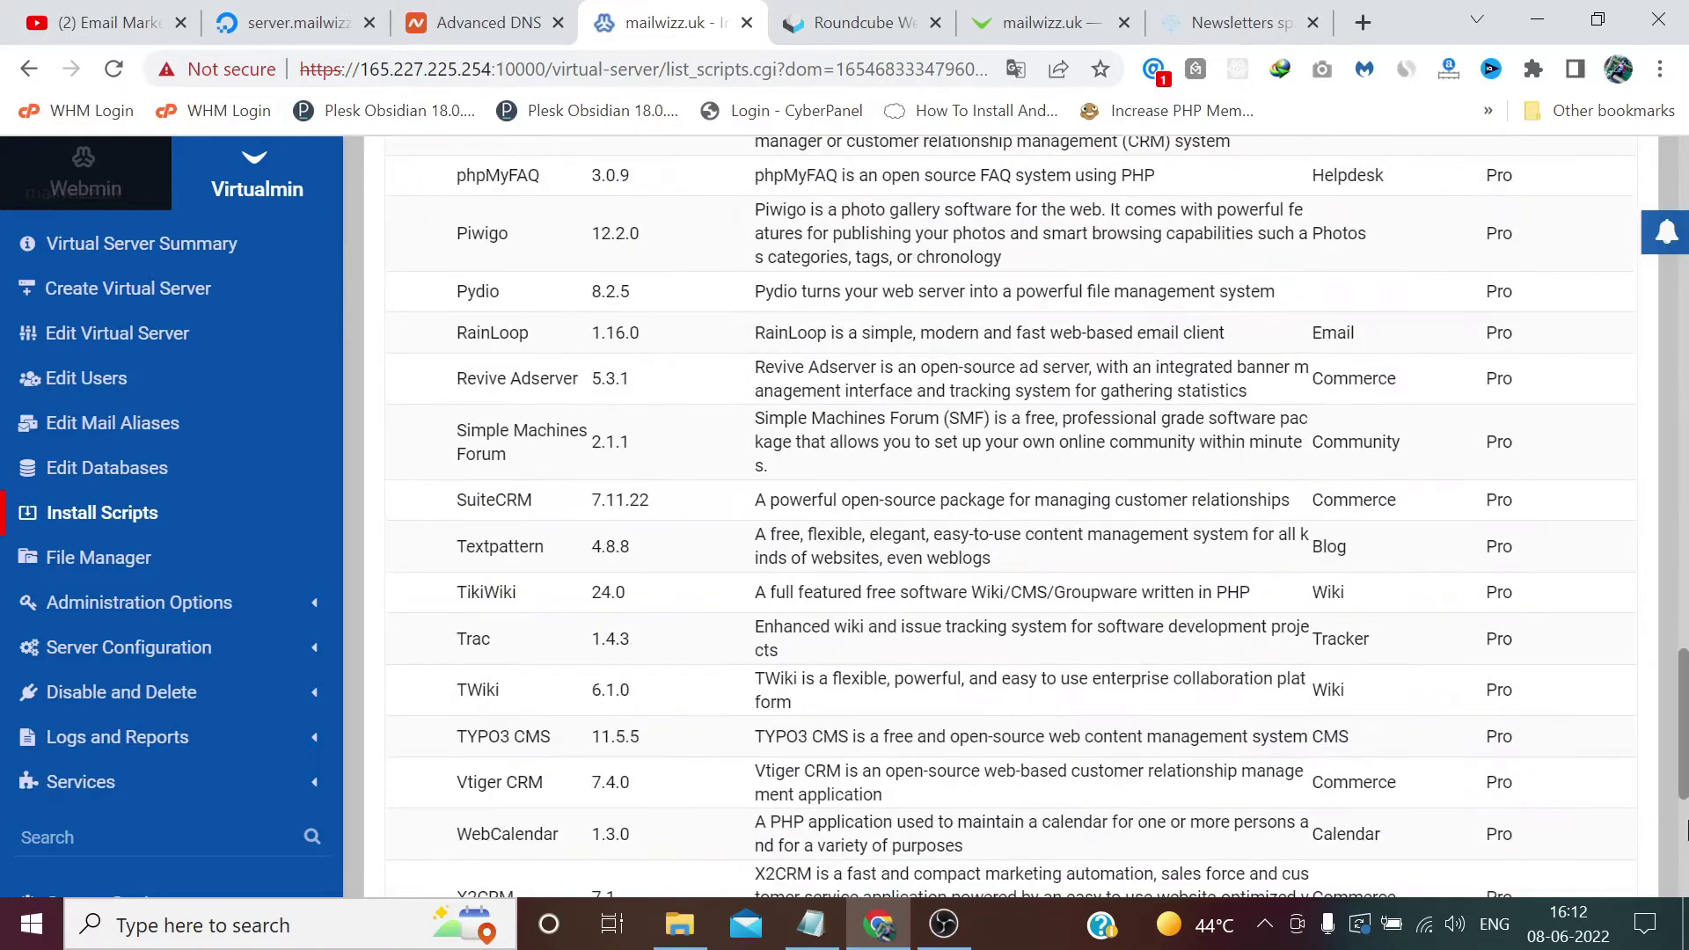
scroll(1089, 871, "down", 5)
left_click(495, 781)
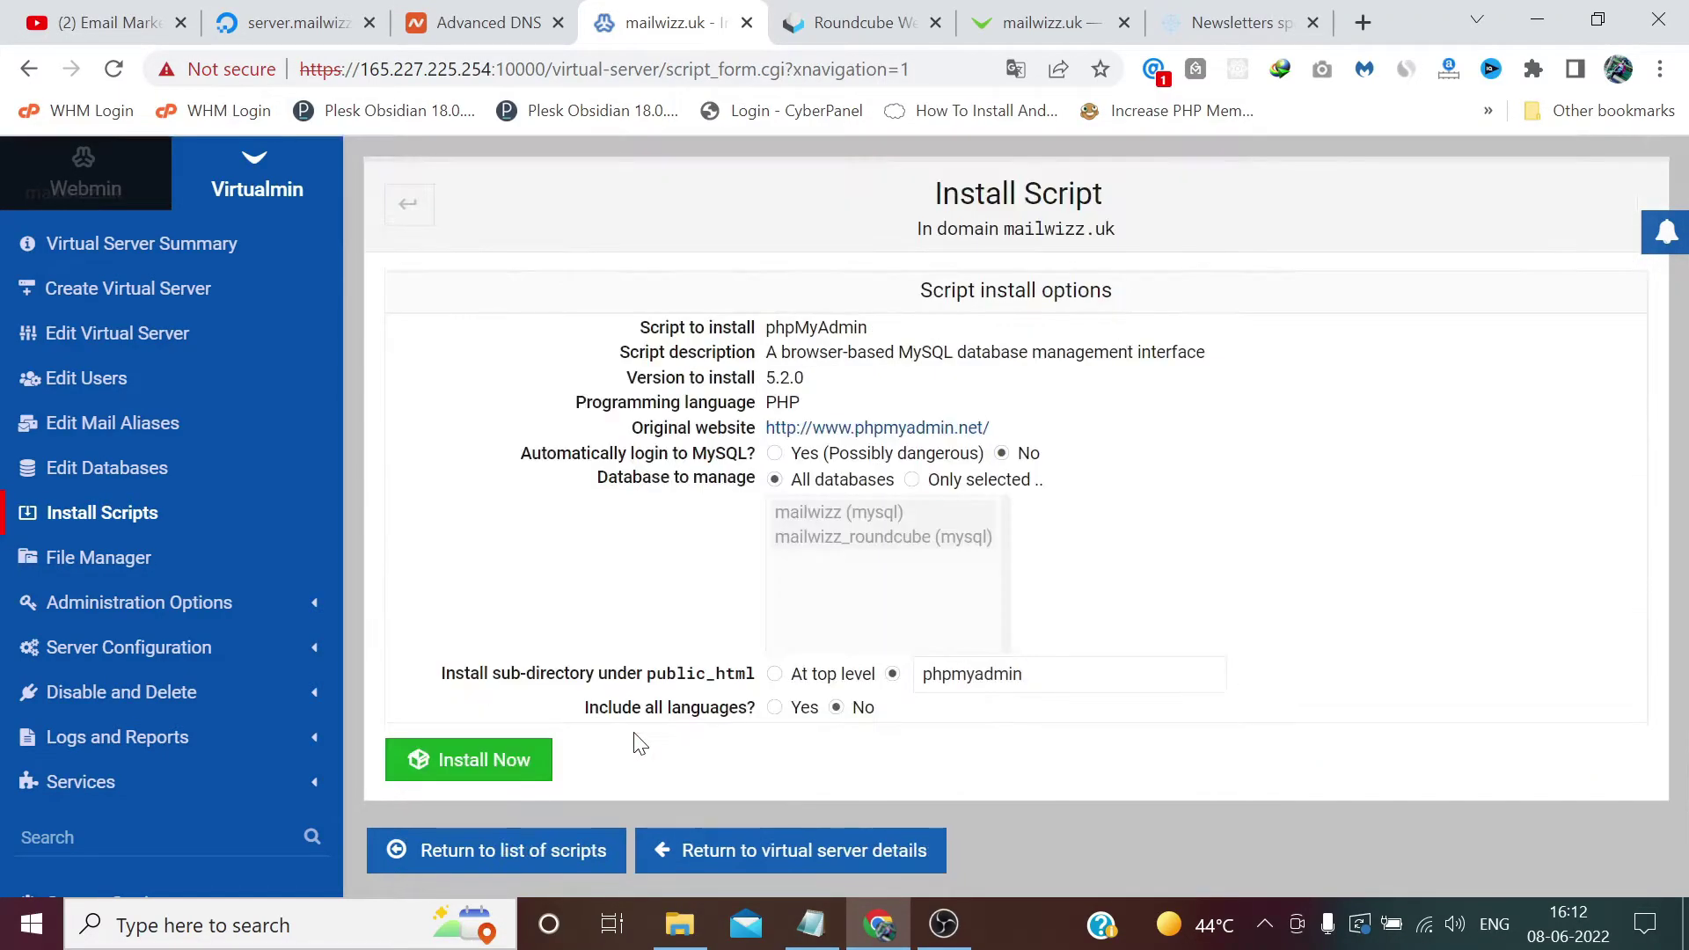
left_click(492, 761)
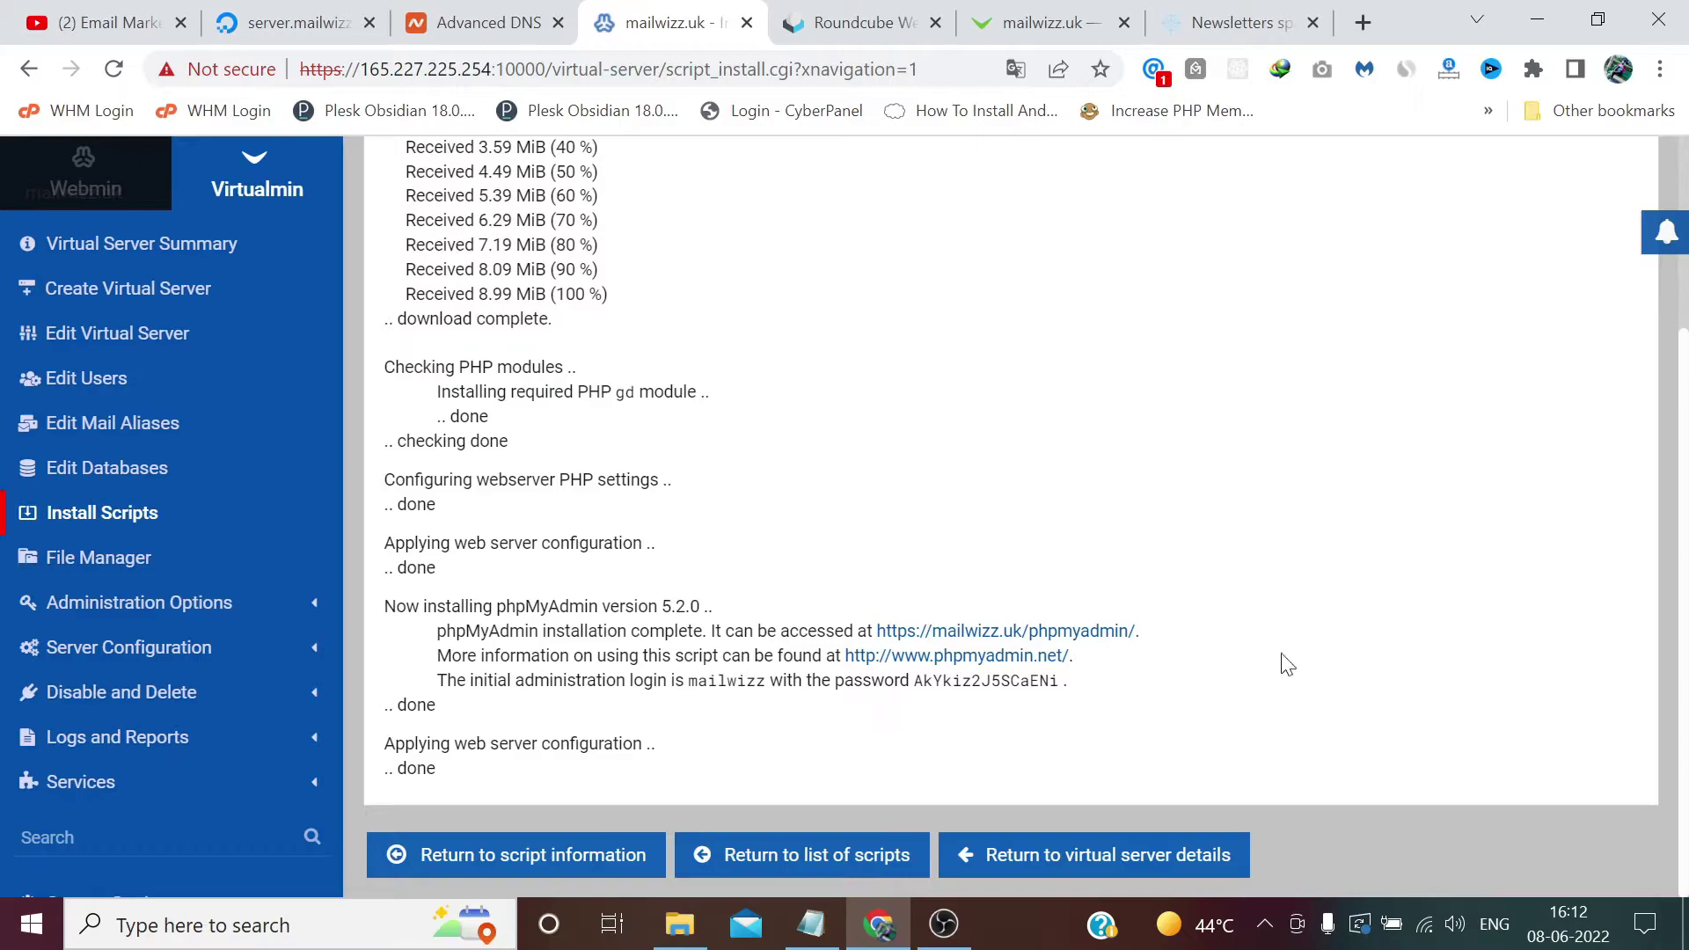
left_click(573, 869)
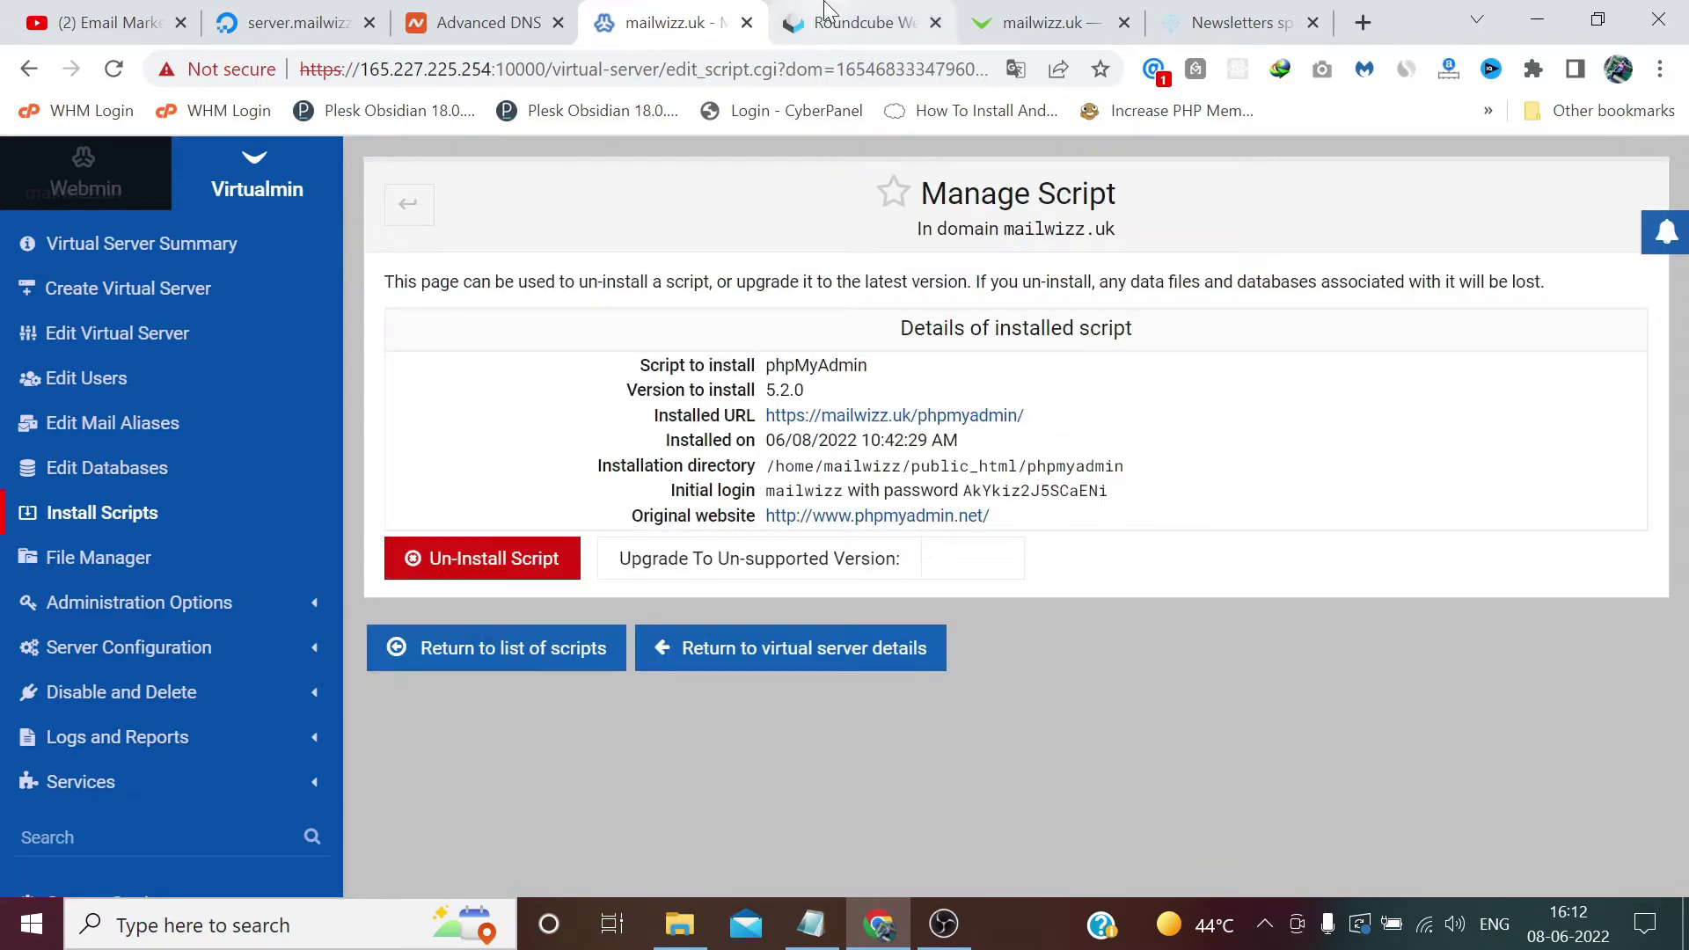
left_click(827, 11)
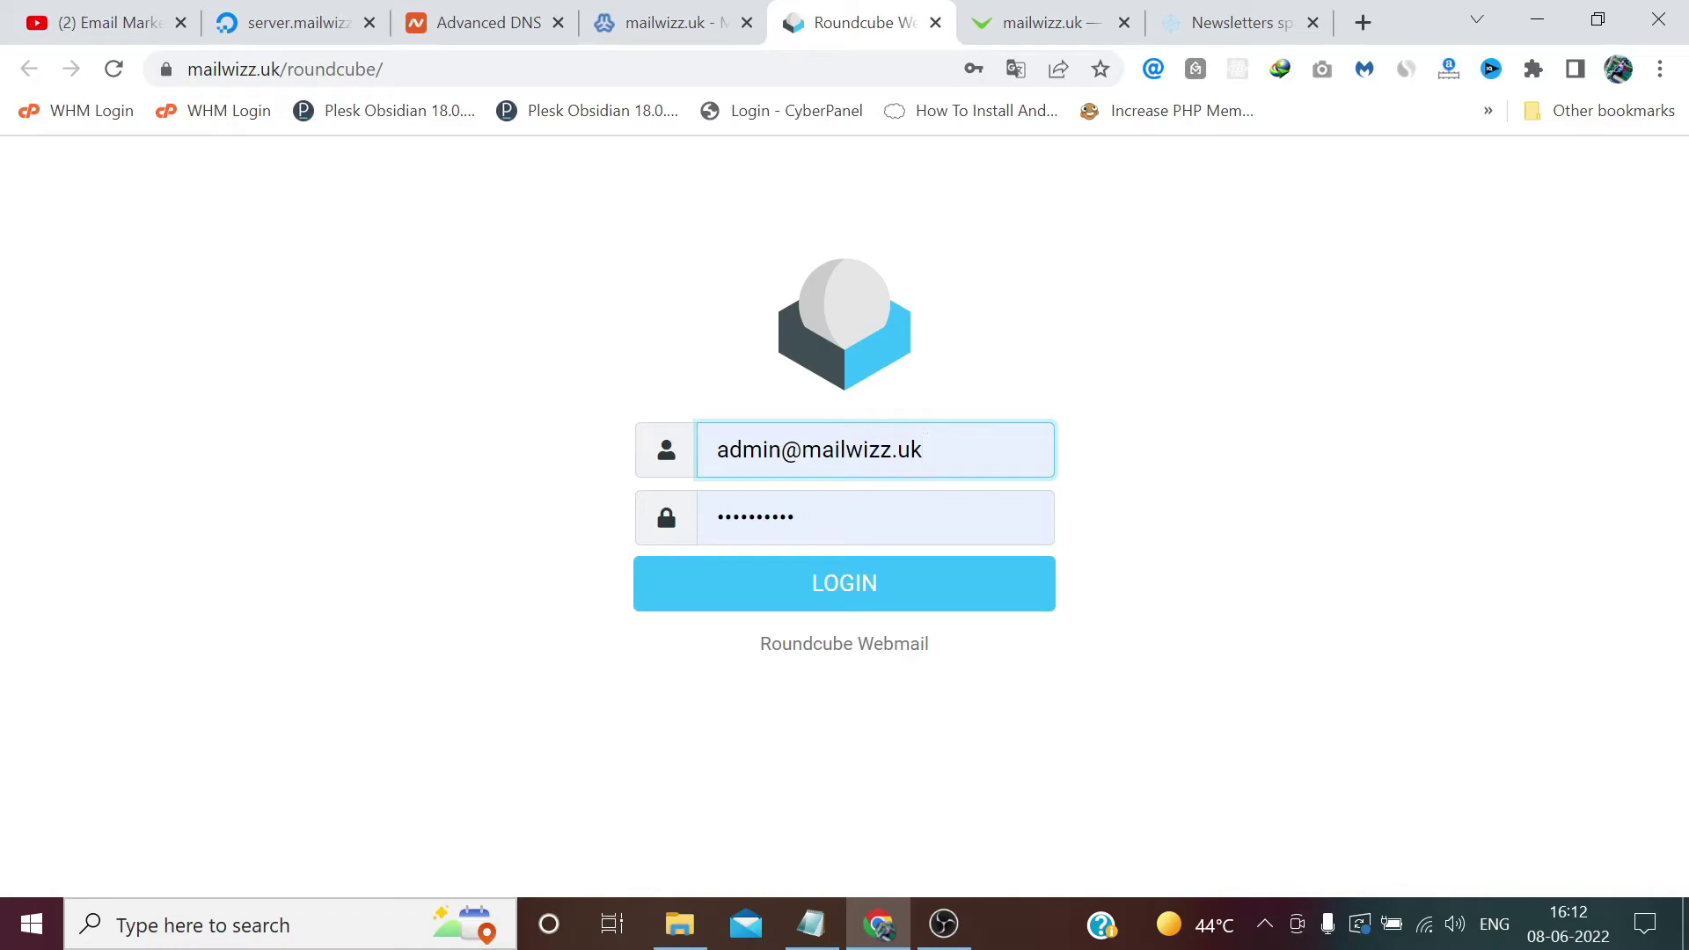
left_click(810, 924)
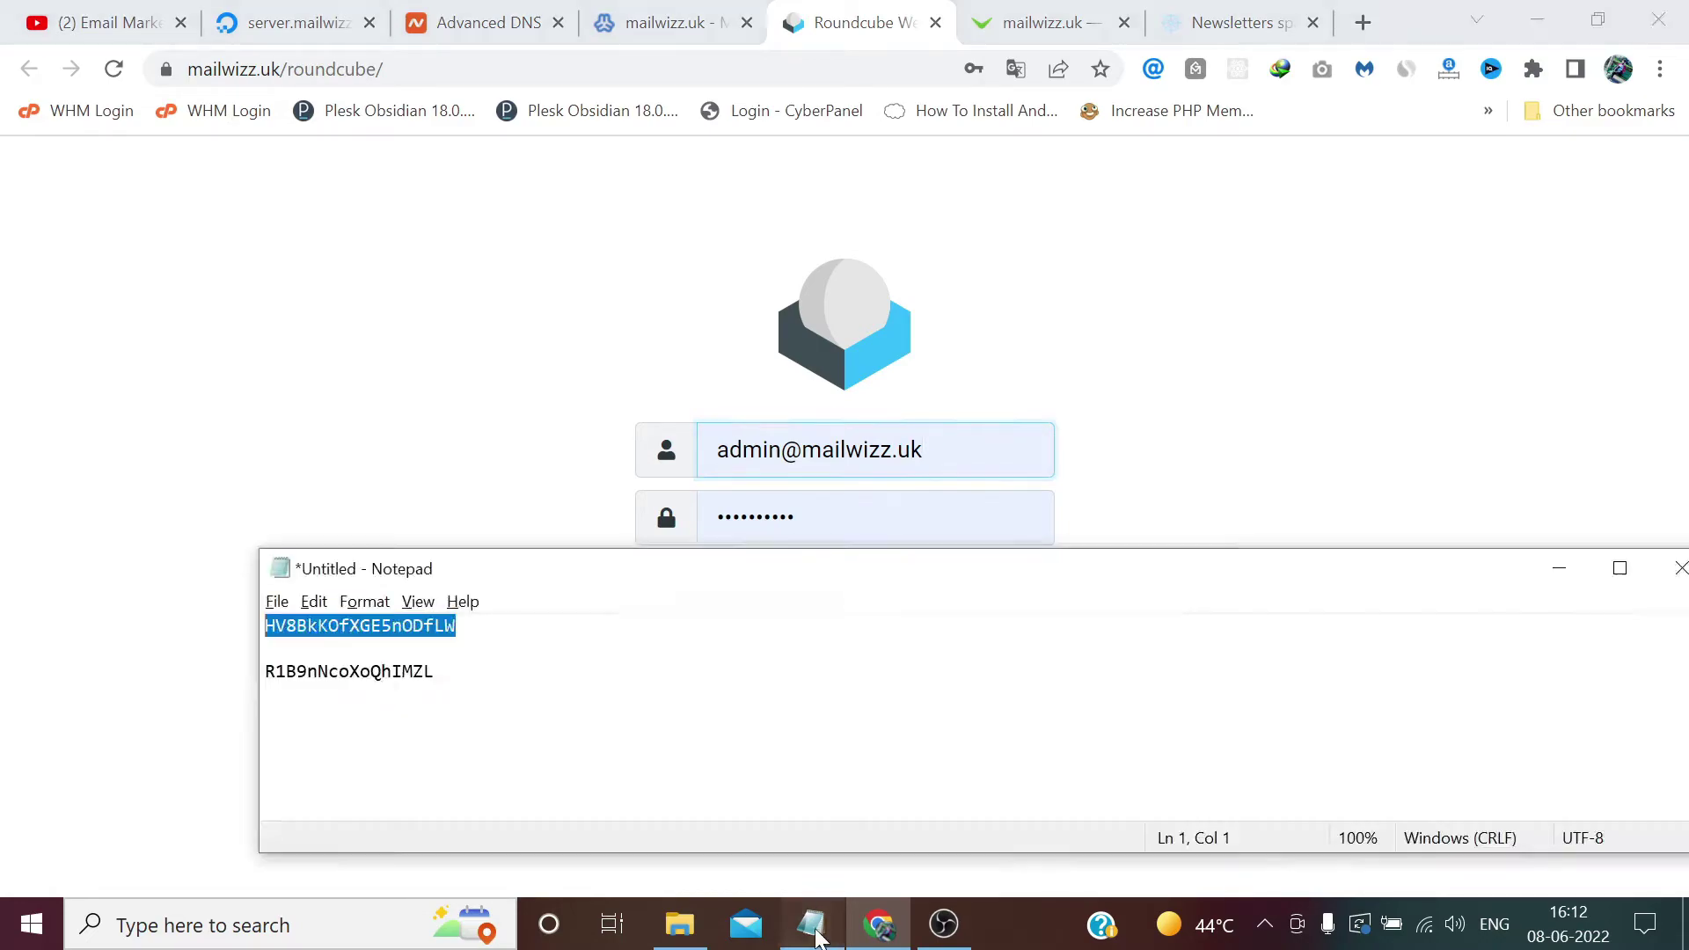
right_click(446, 620)
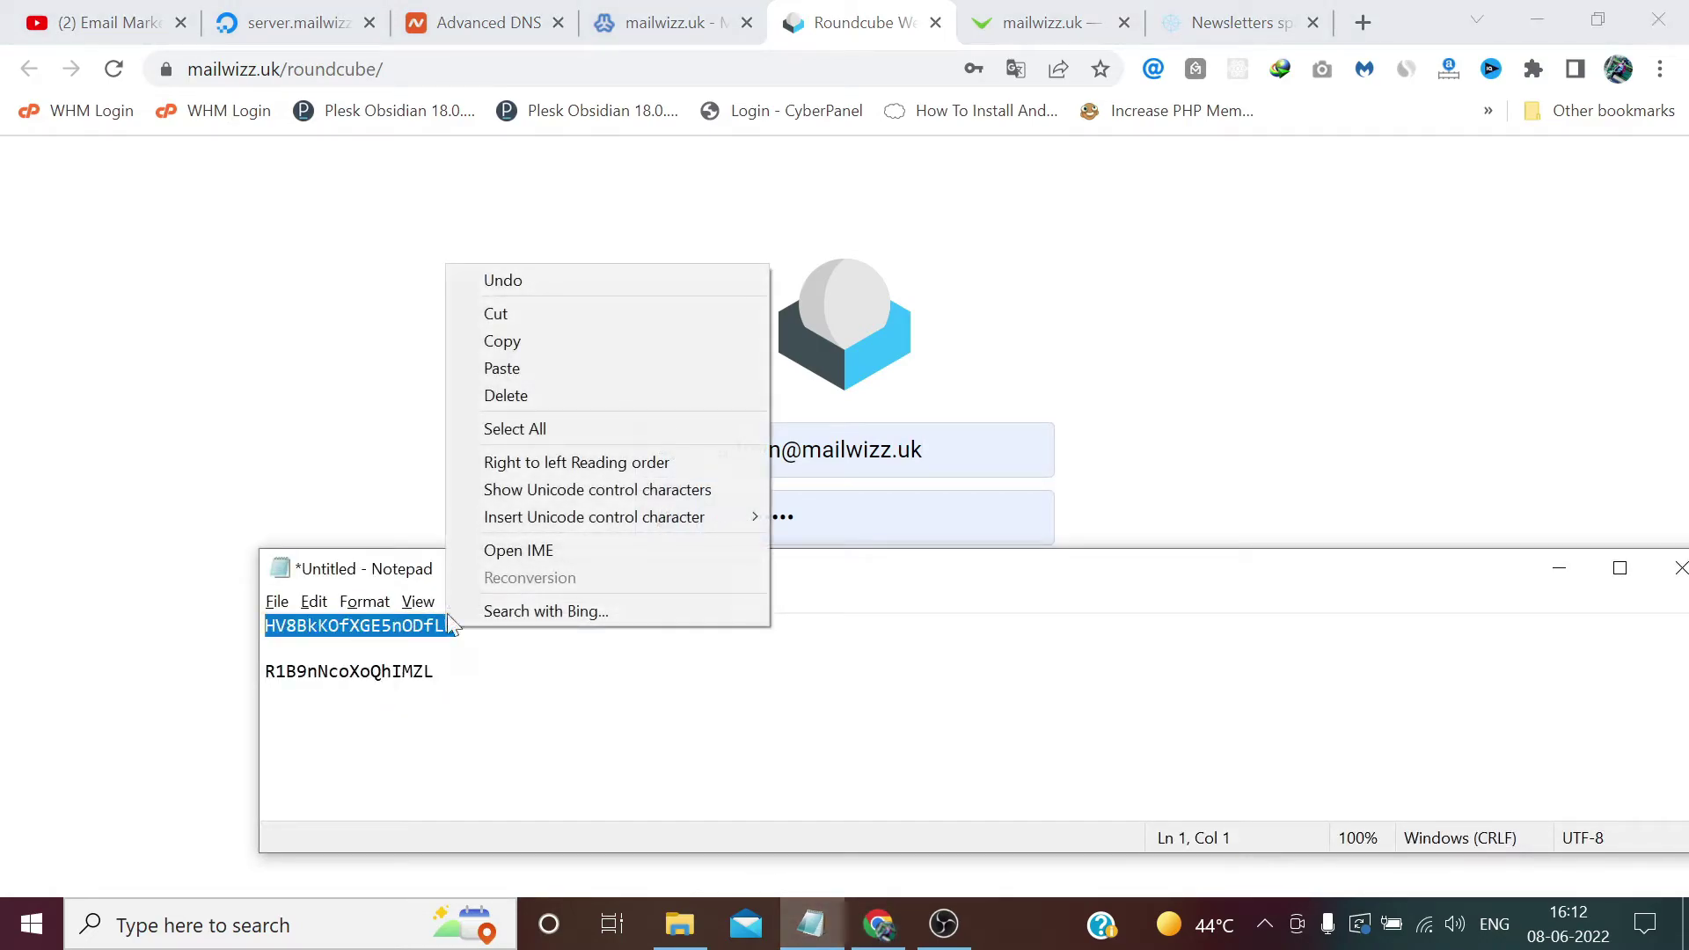
left_click(536, 346)
key("alt+Tab")
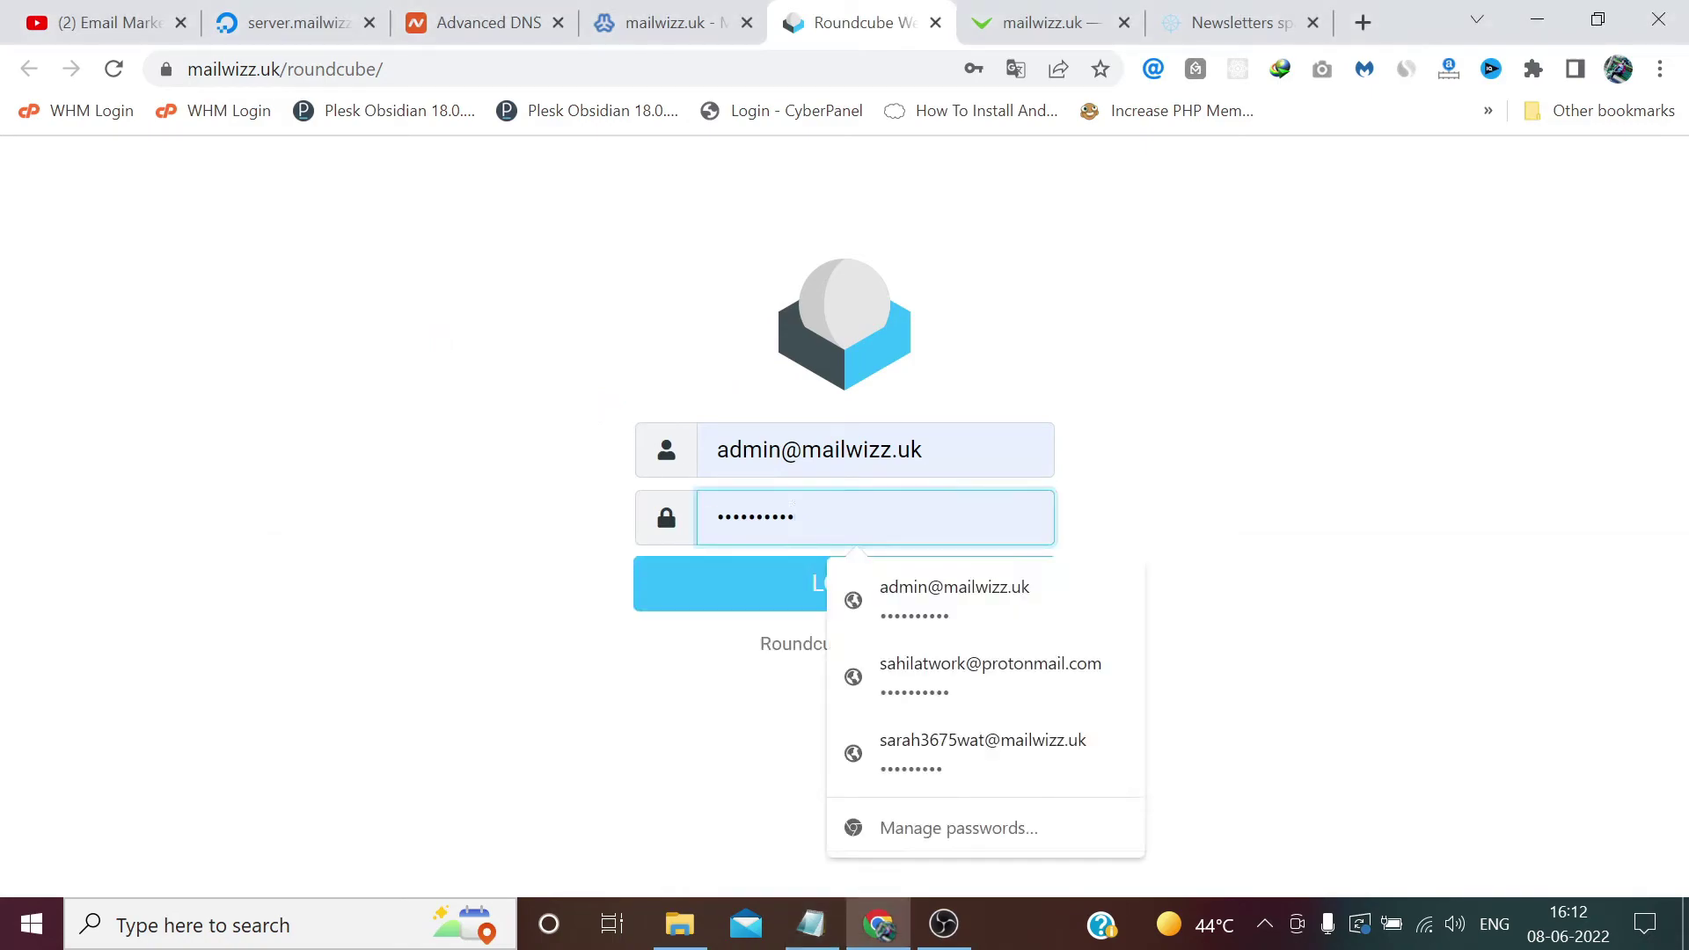
key("ctrl+v")
left_click(744, 593)
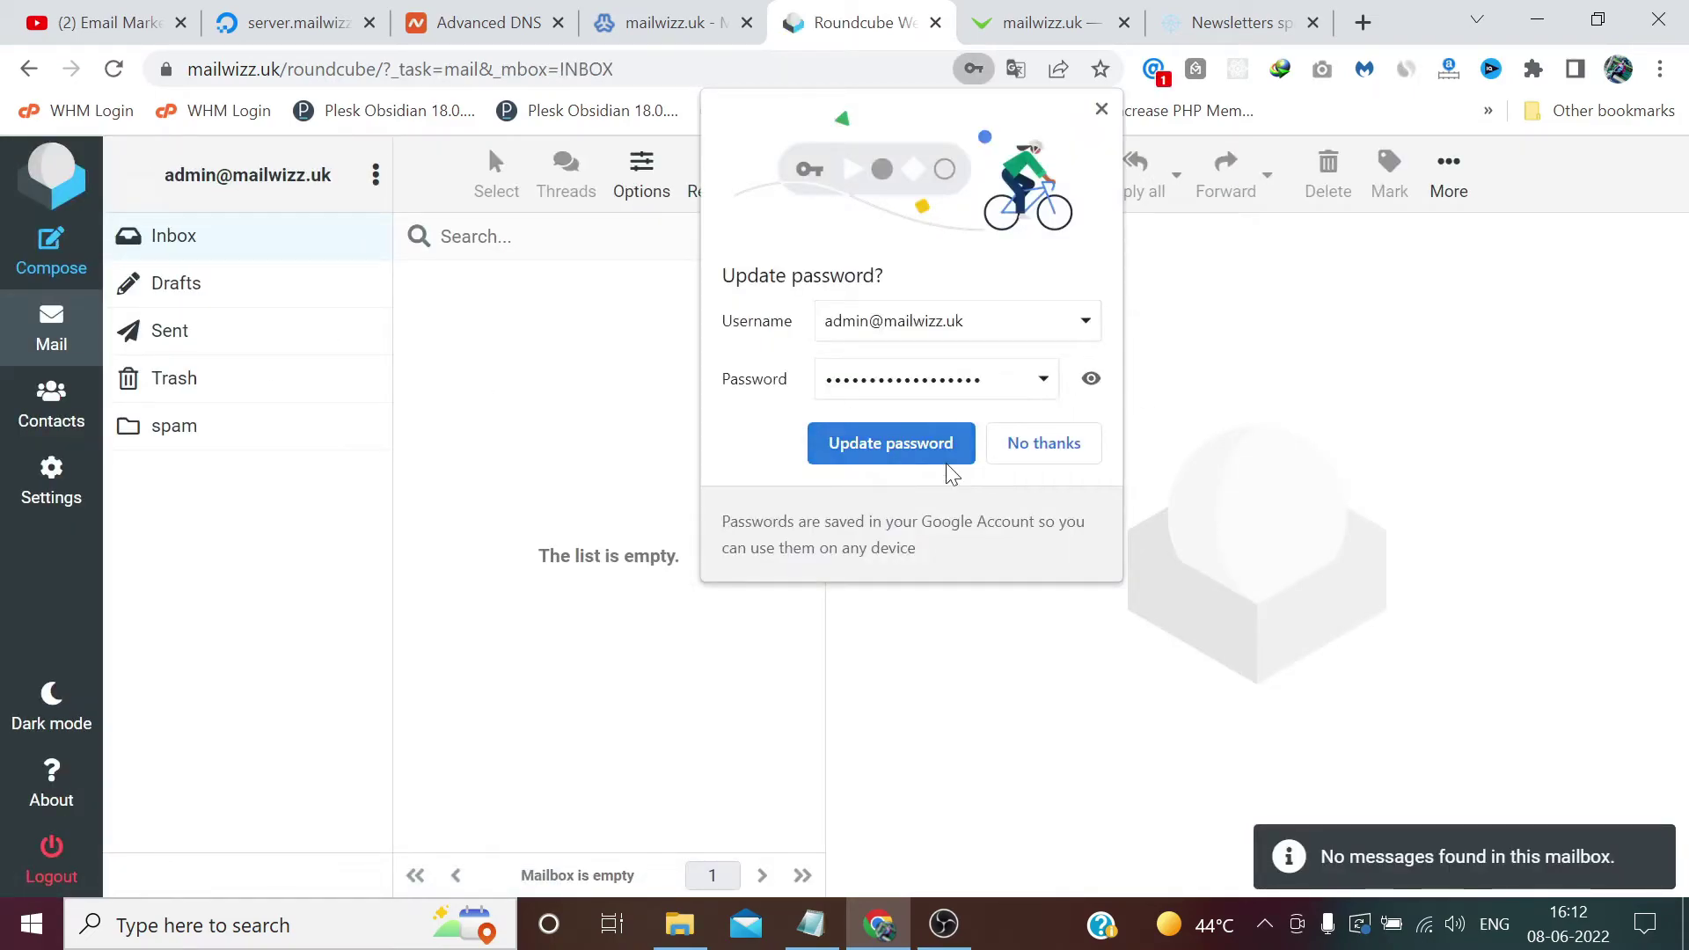
left_click(942, 454)
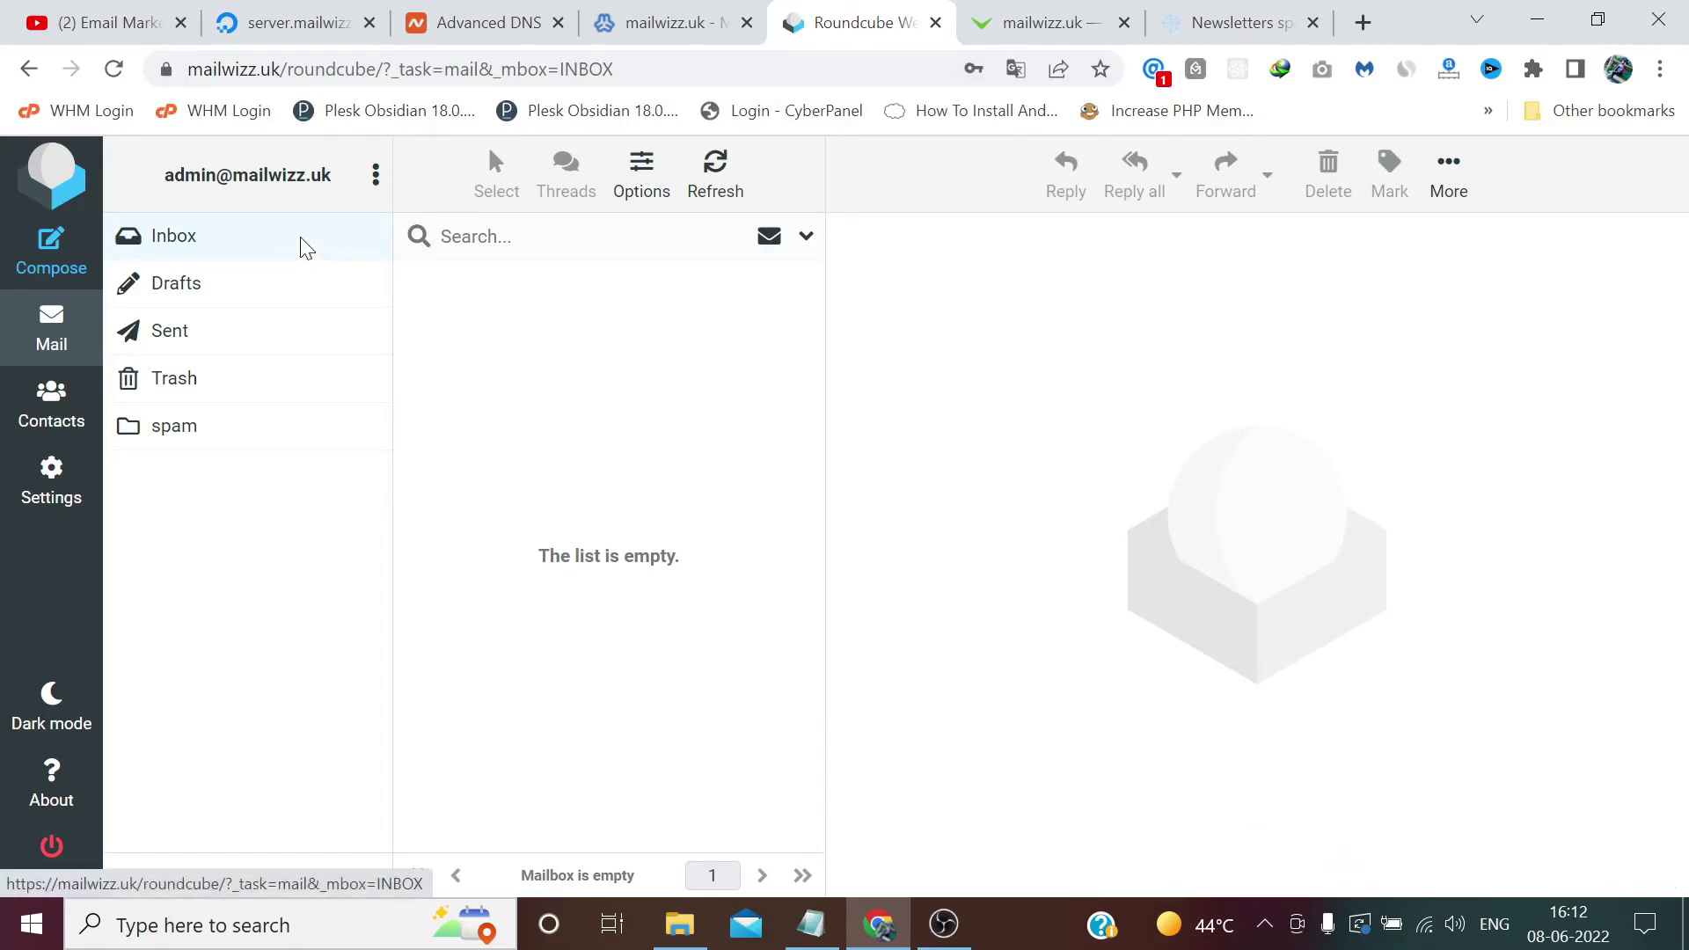
Step: Copy the mail-tester test address and return to the Roundcube inbox
left_click(1215, 22)
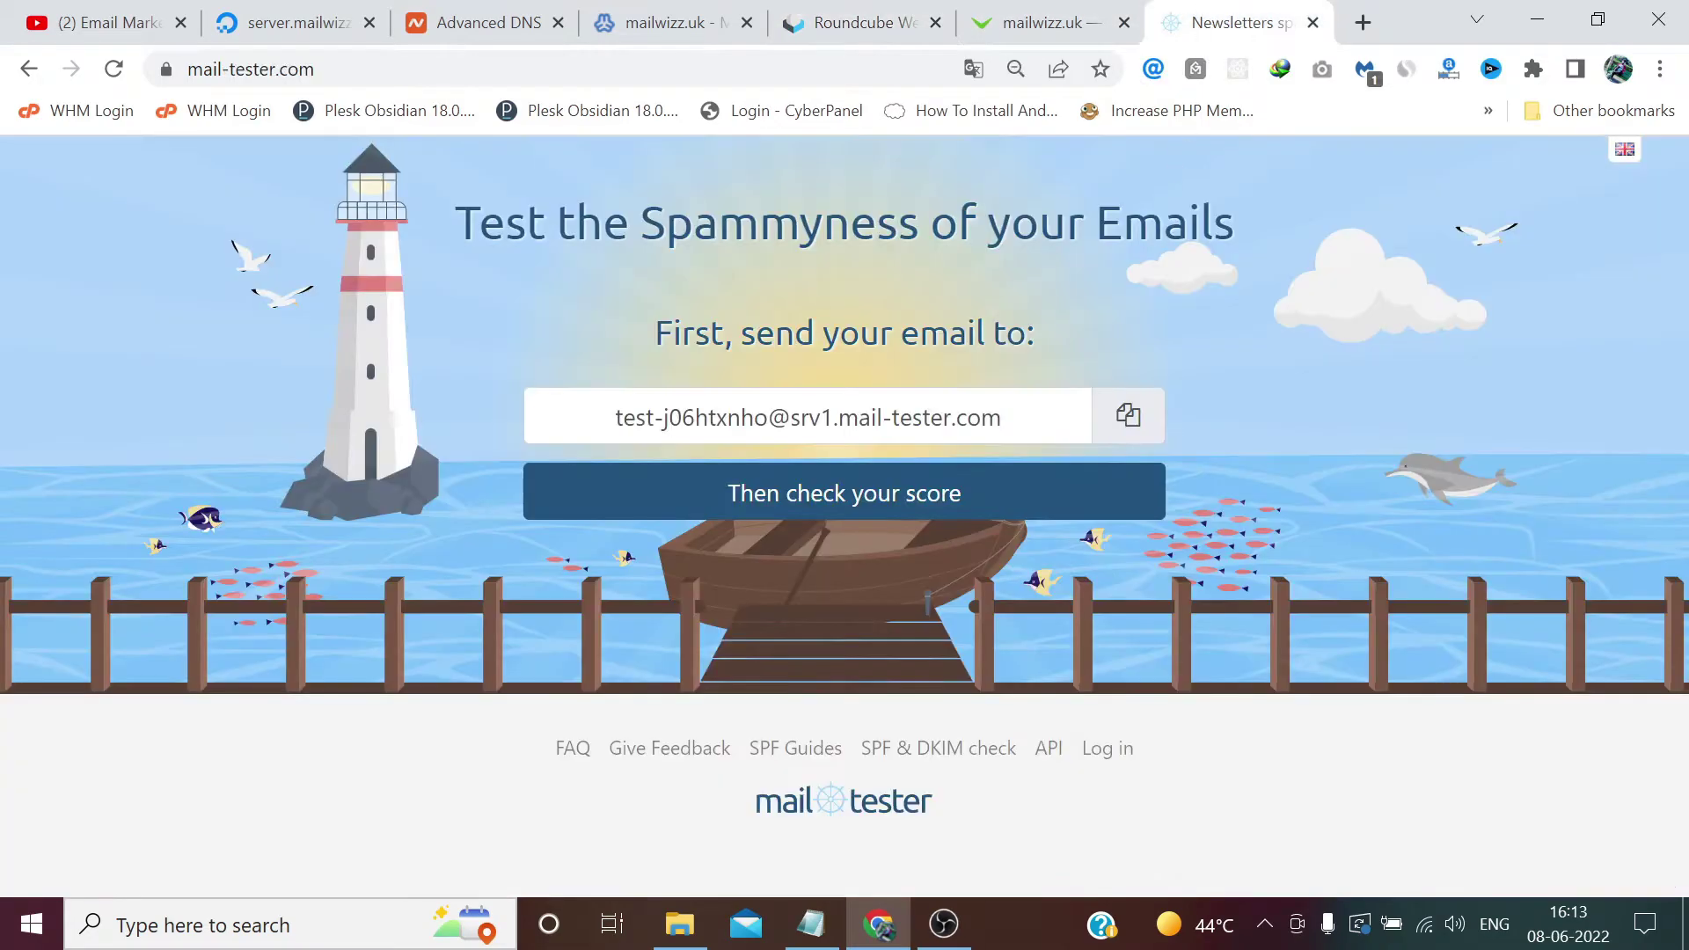
left_click(1130, 419)
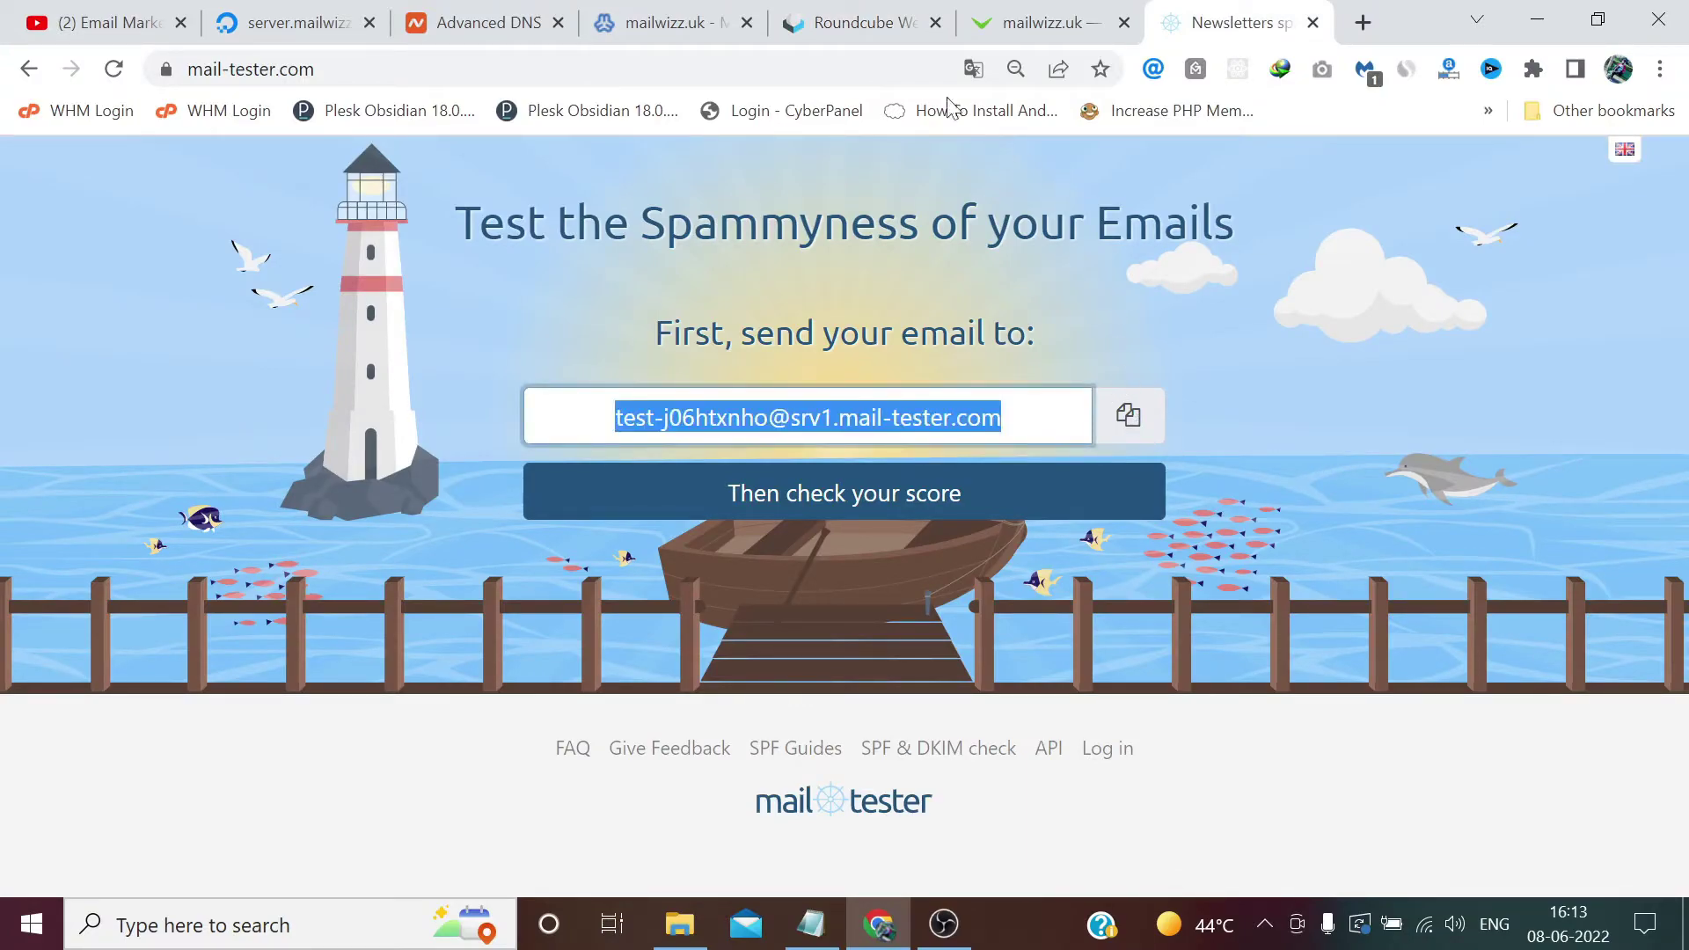
left_click(858, 22)
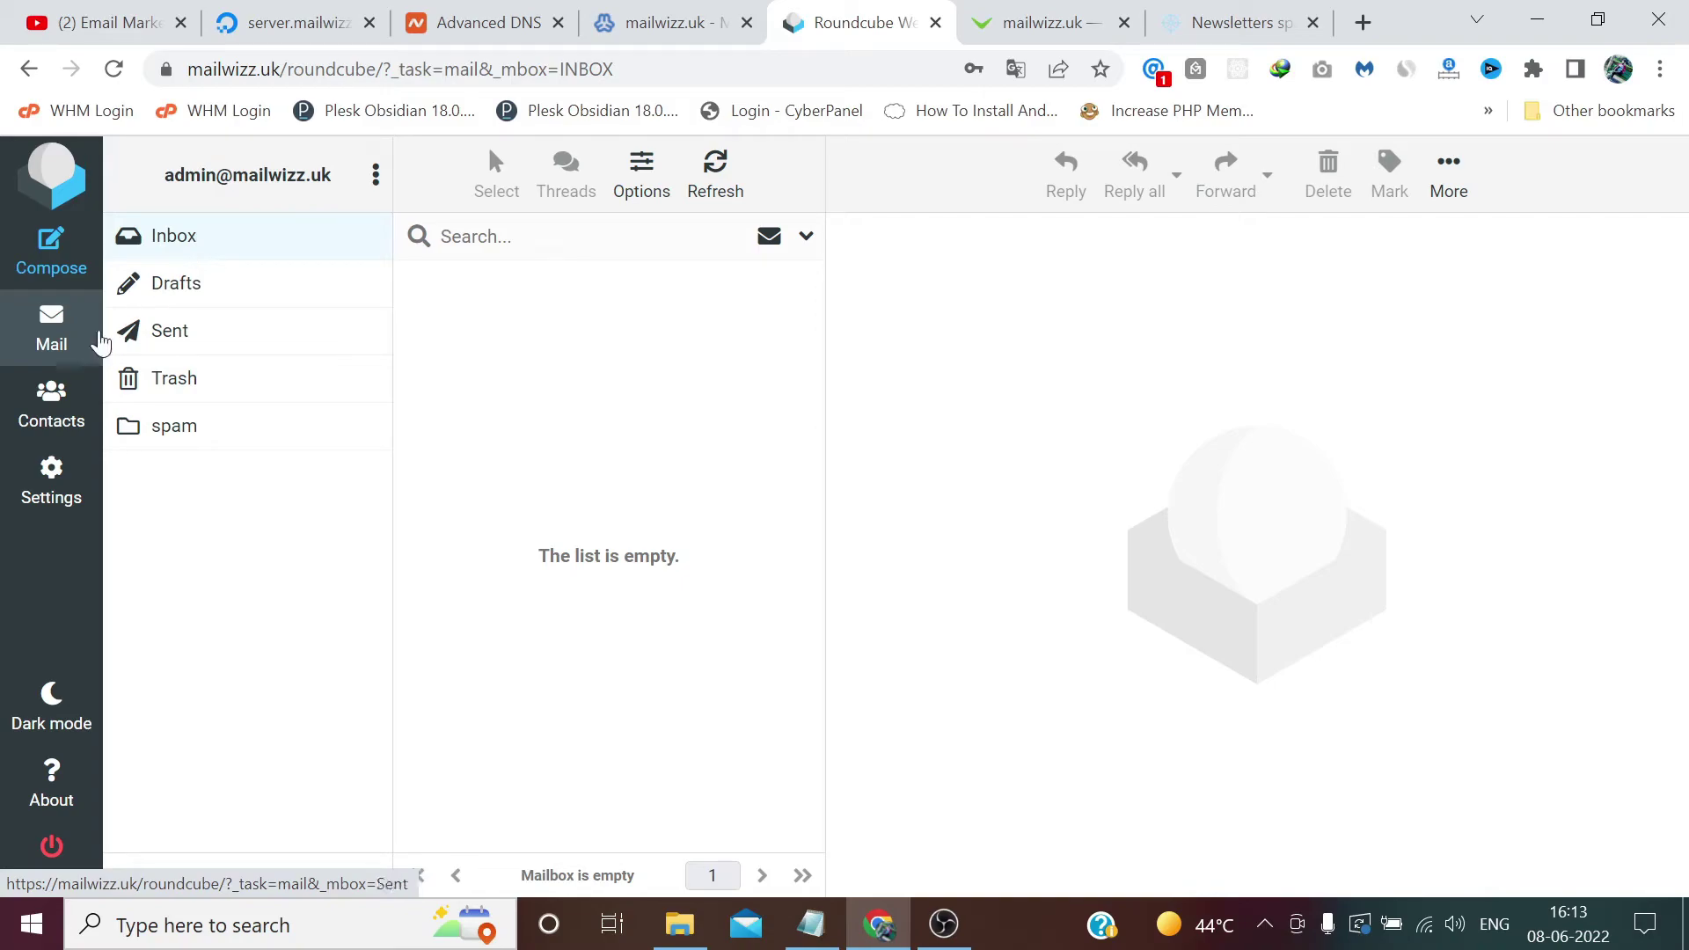
Step: Send a message with subject 'test' and body 'hello' to the mail-tester address
left_click(61, 263)
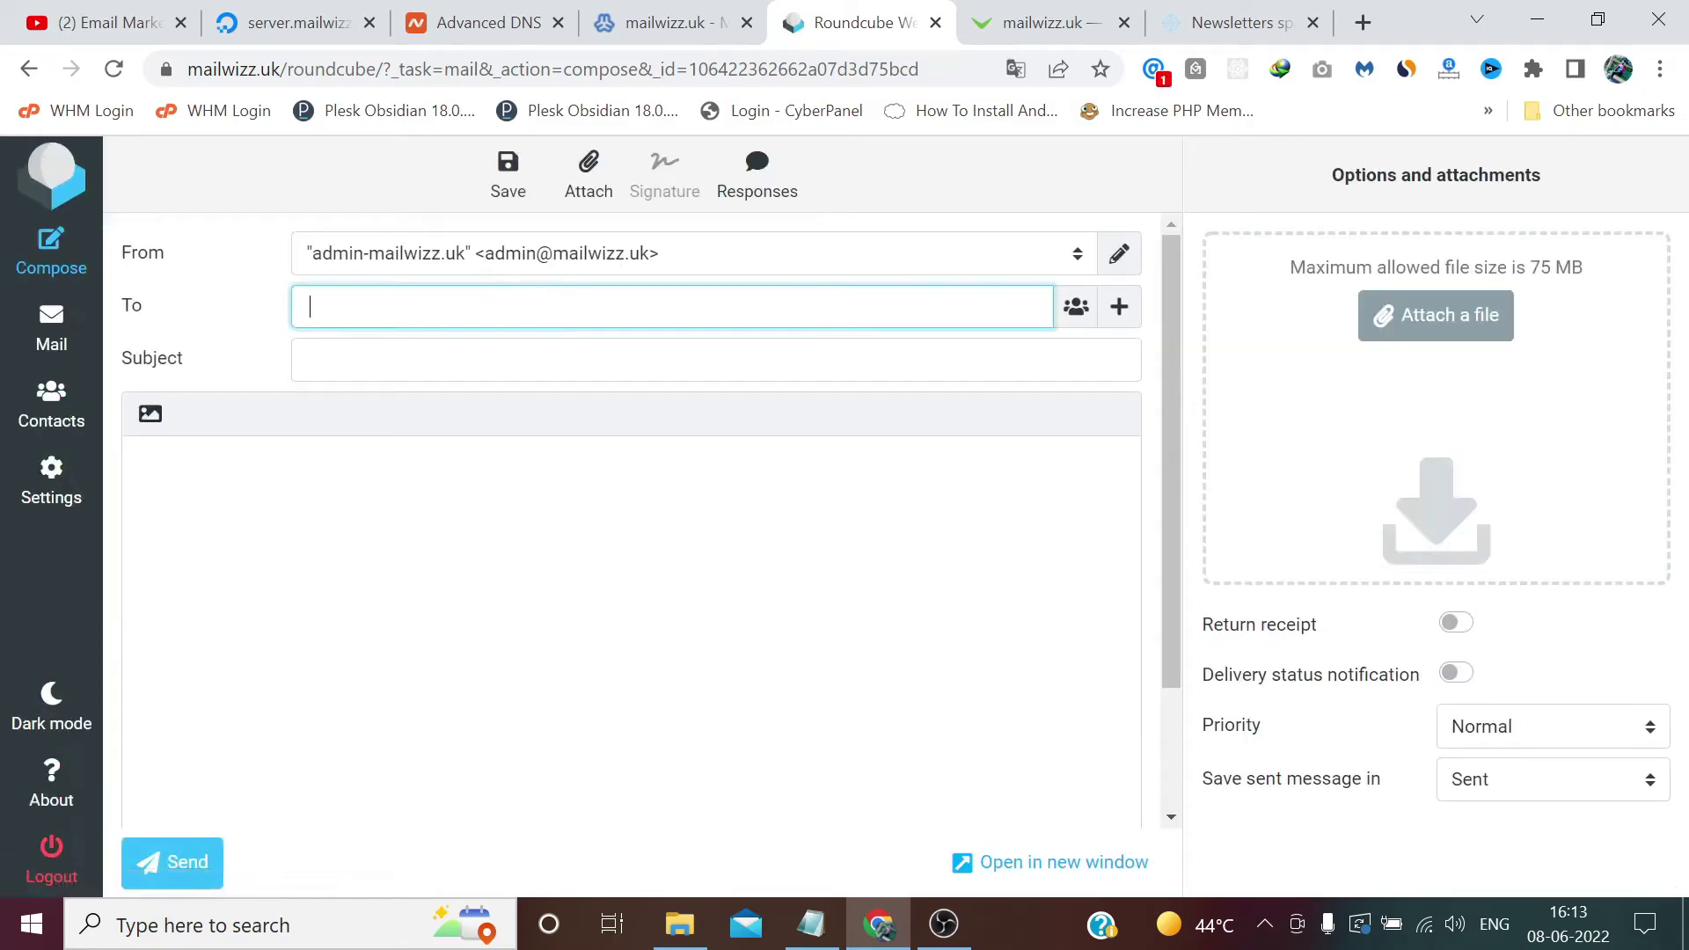
key("ctrl+v")
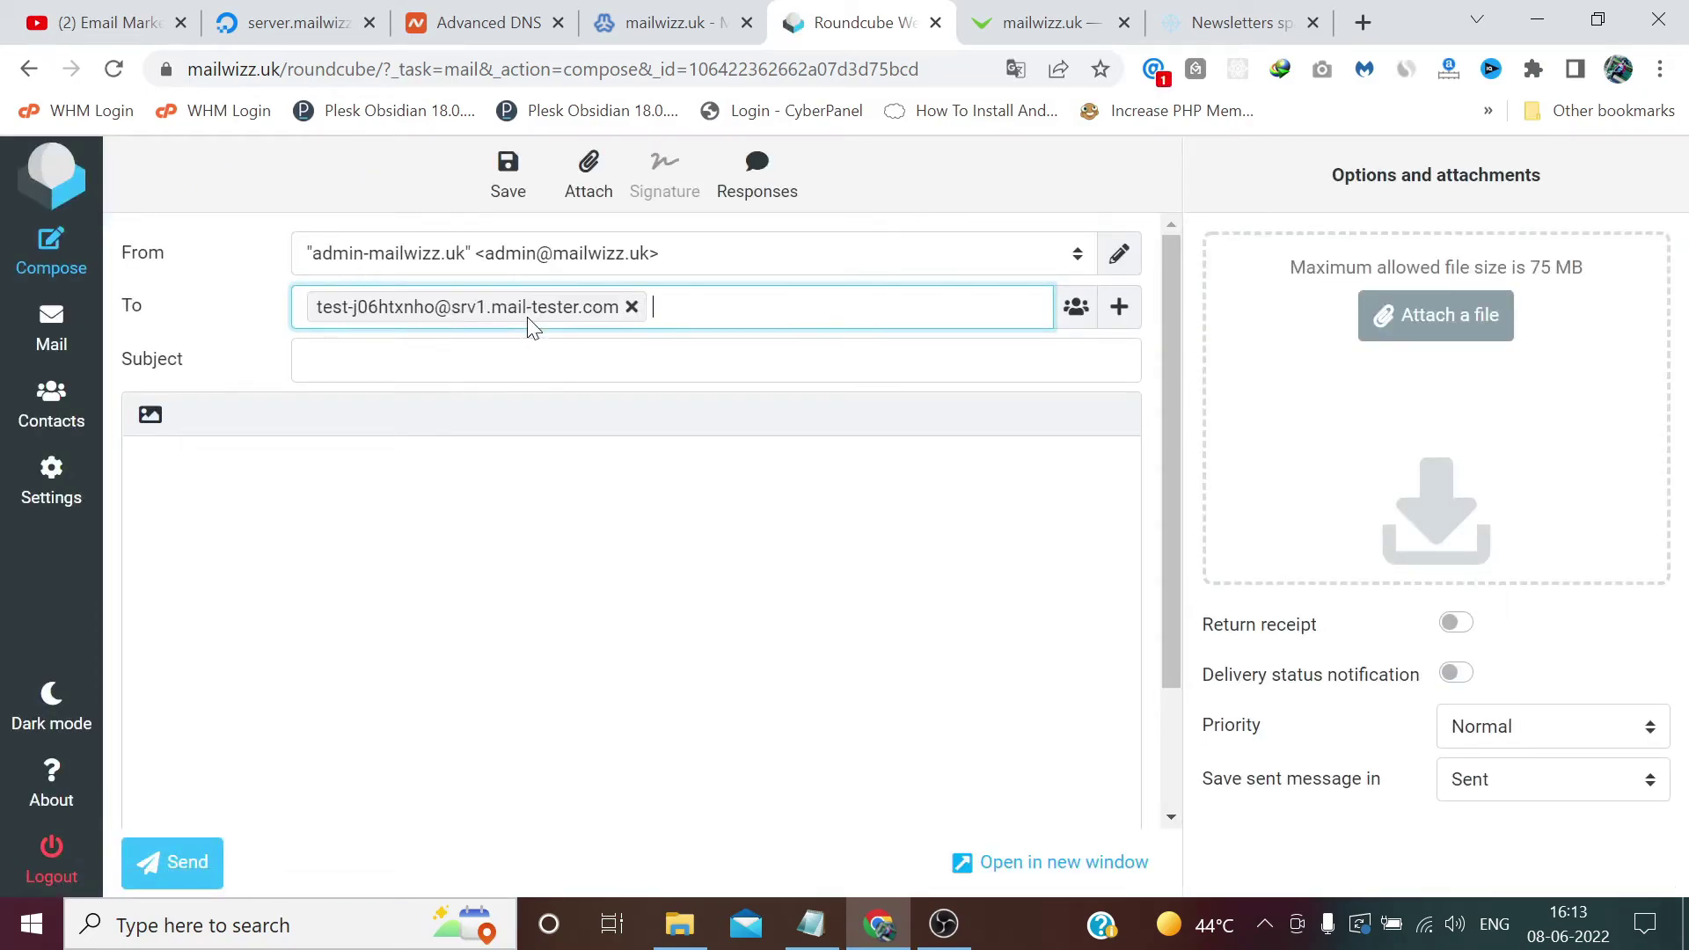
key("Tab")
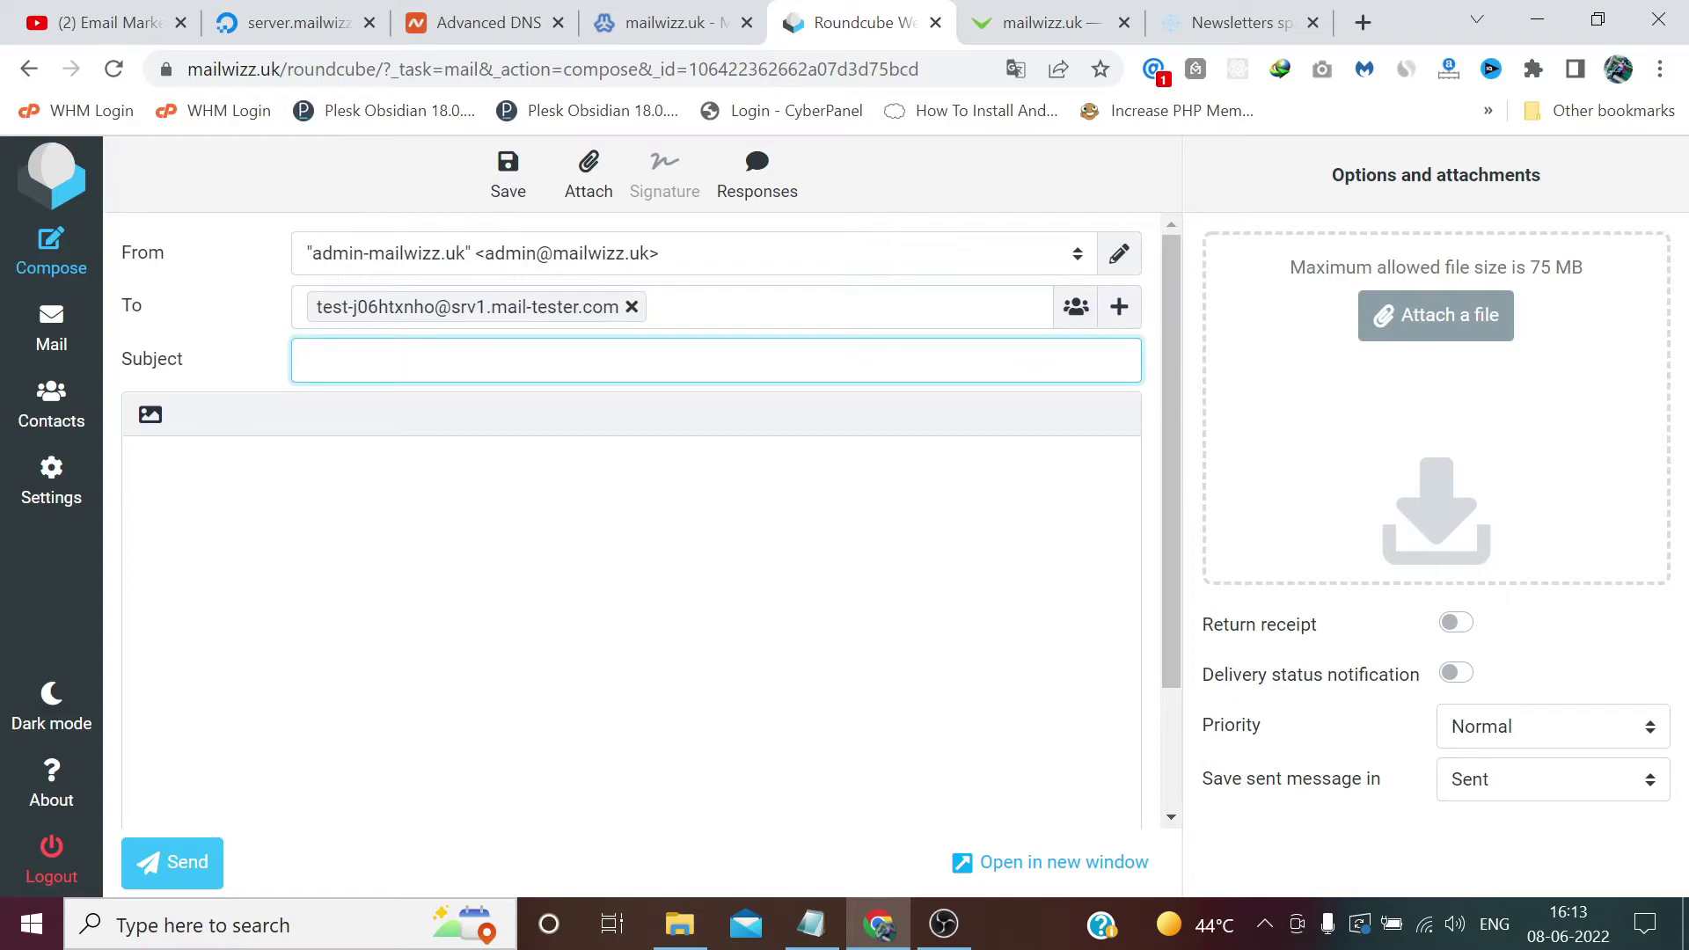
type("tes")
key("Tab")
type("hello")
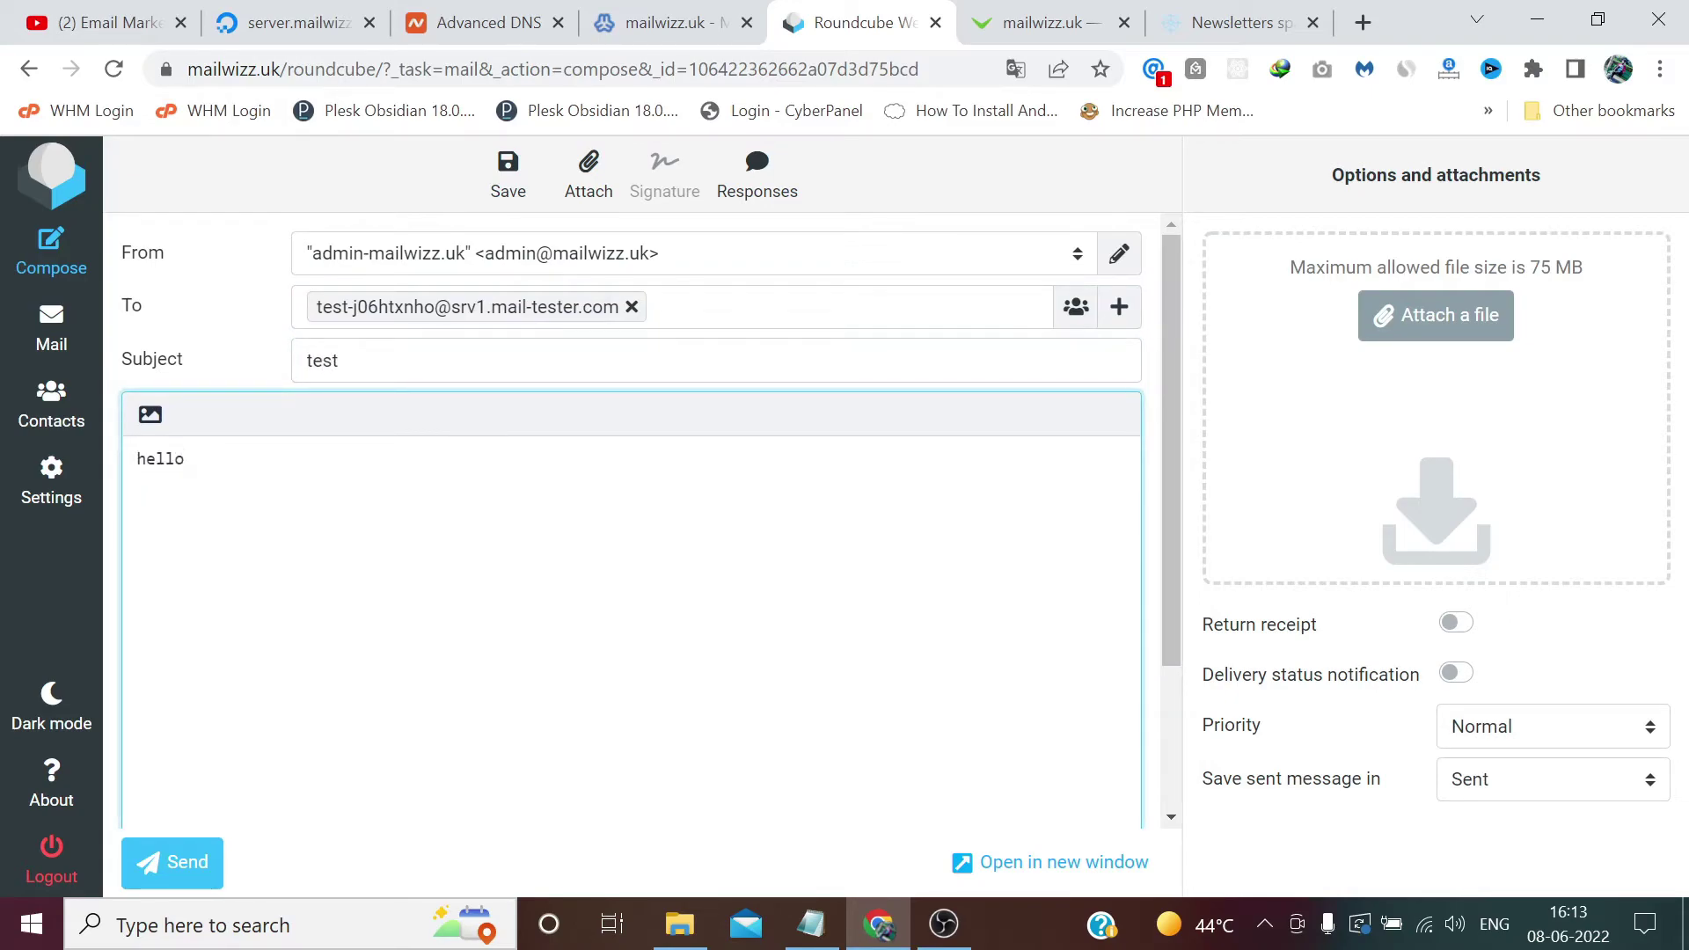
left_click(198, 871)
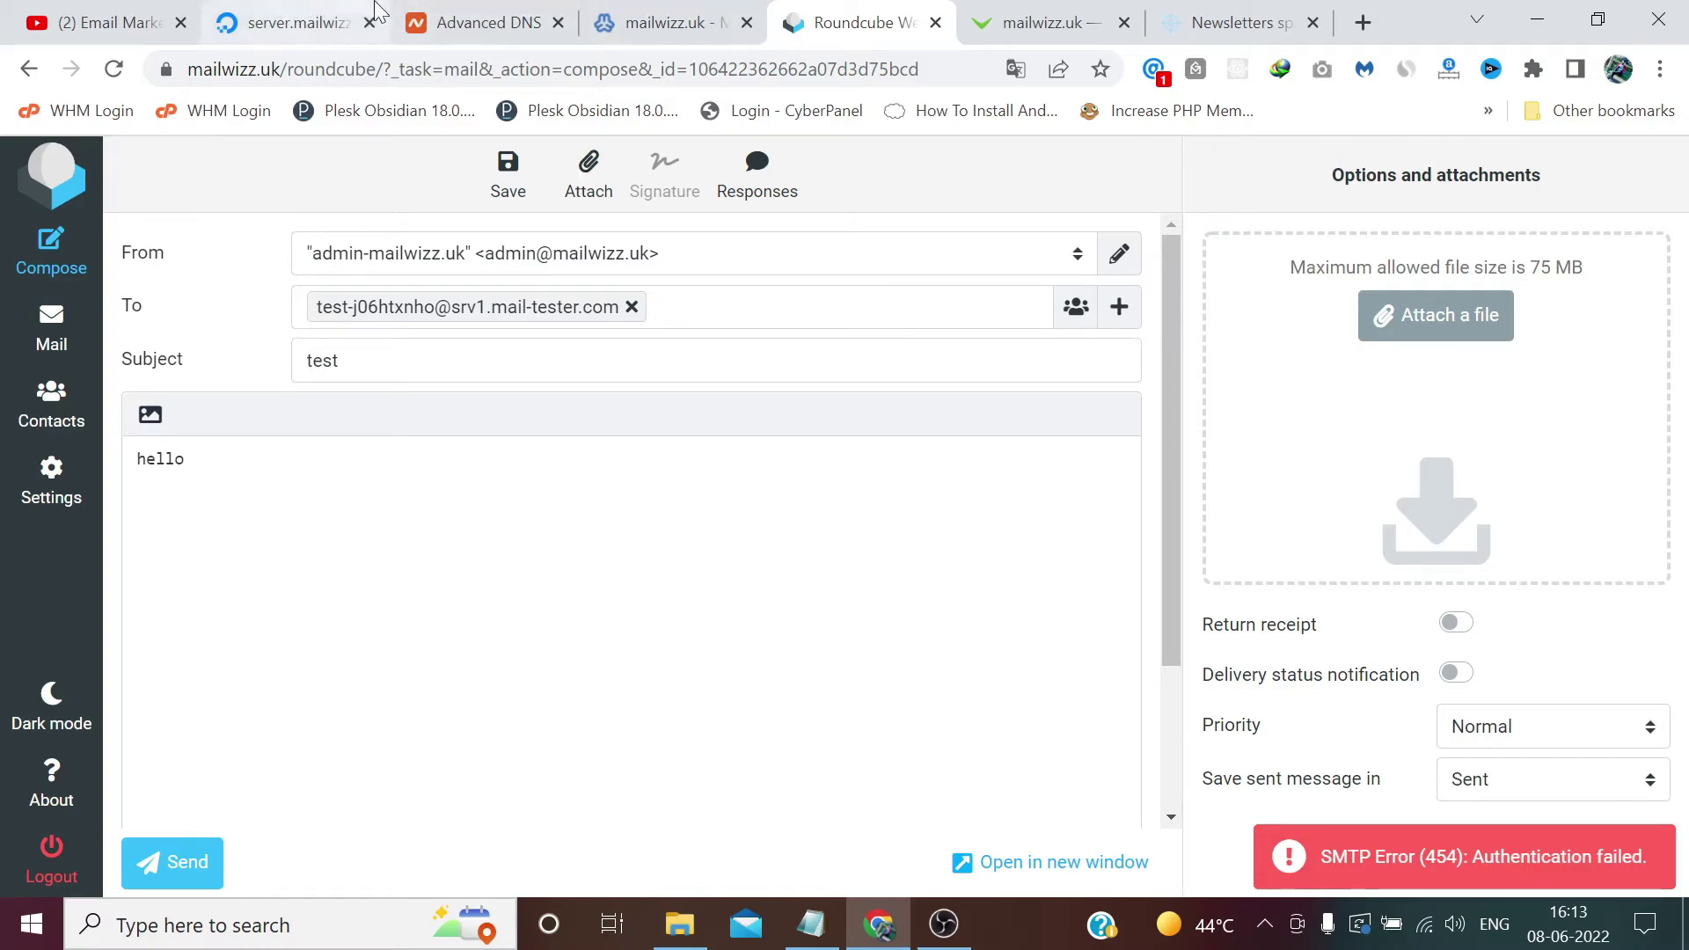
Step: Browse File Manager to the roundcube config folder and open config.inc.php for editing
left_click(666, 22)
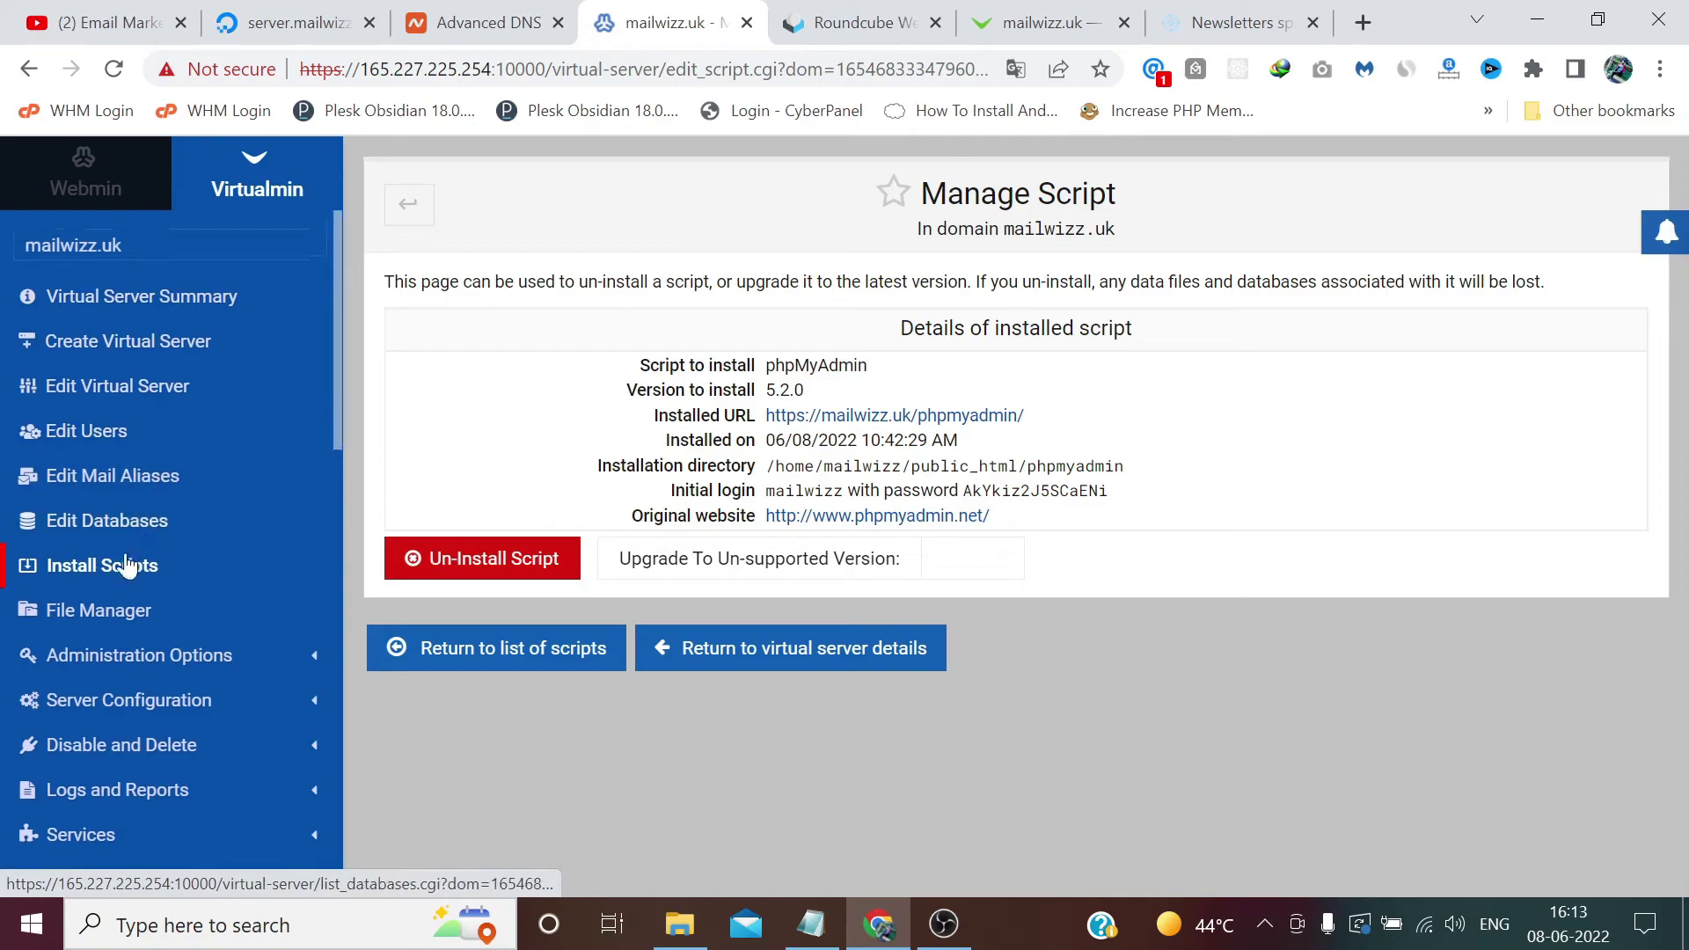
scroll(115, 554, "down", 1)
left_click(91, 581)
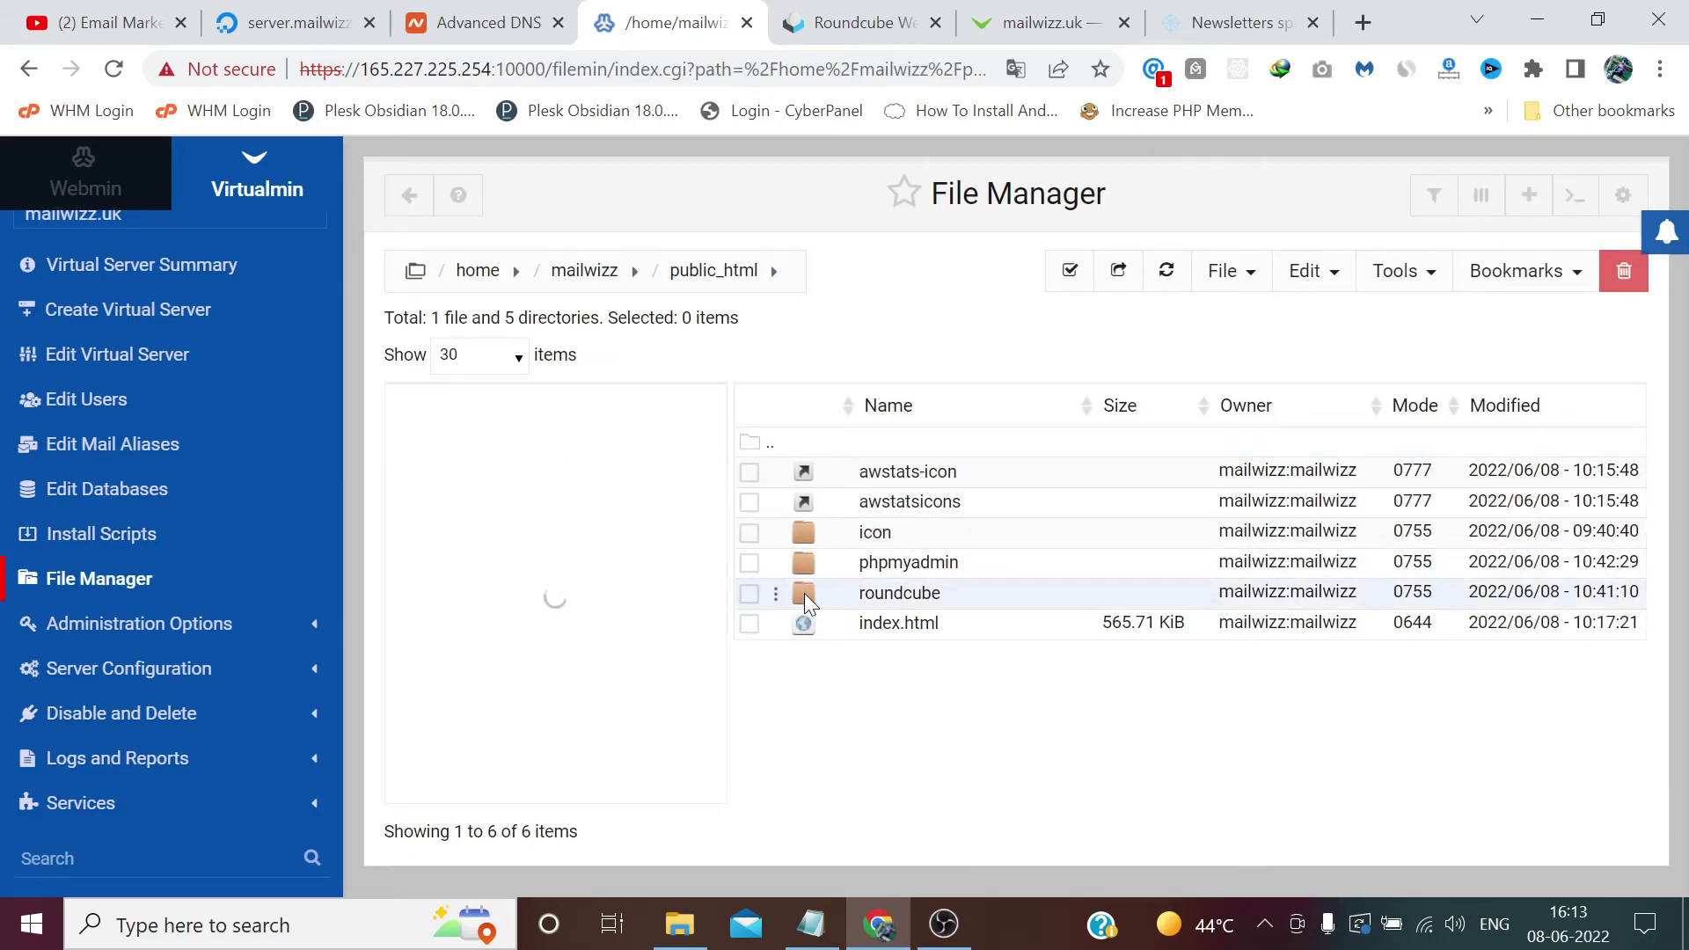
double_click(804, 593)
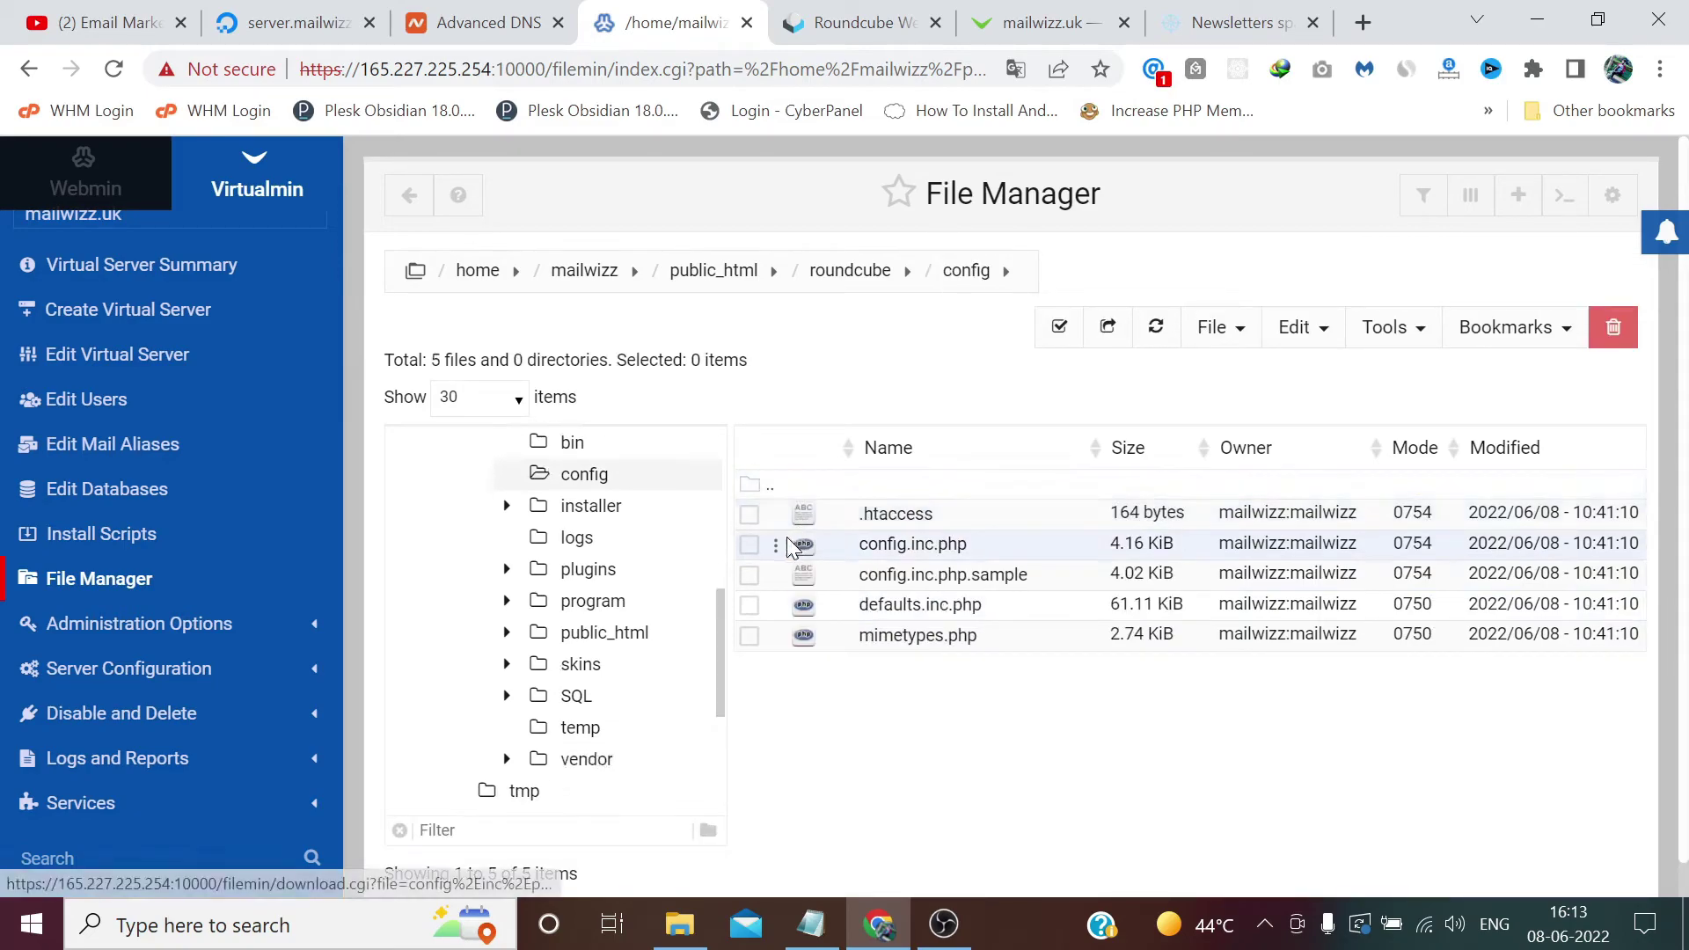
right_click(777, 545)
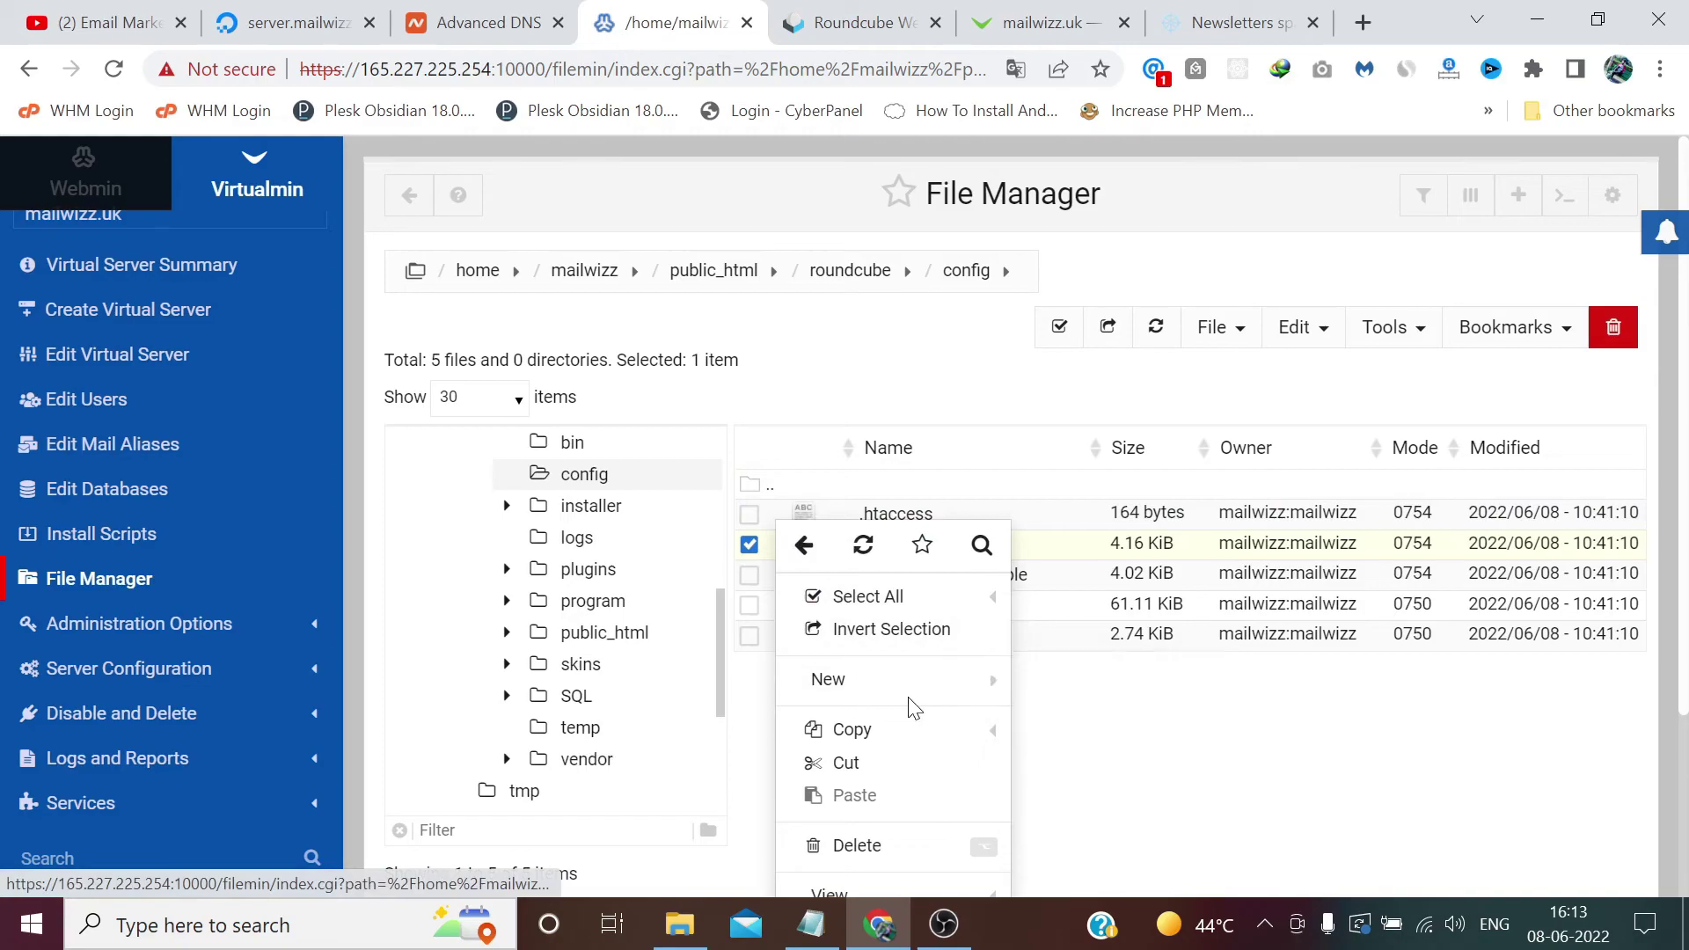
scroll(910, 709, "down", 1)
scroll(911, 717, "down", 2)
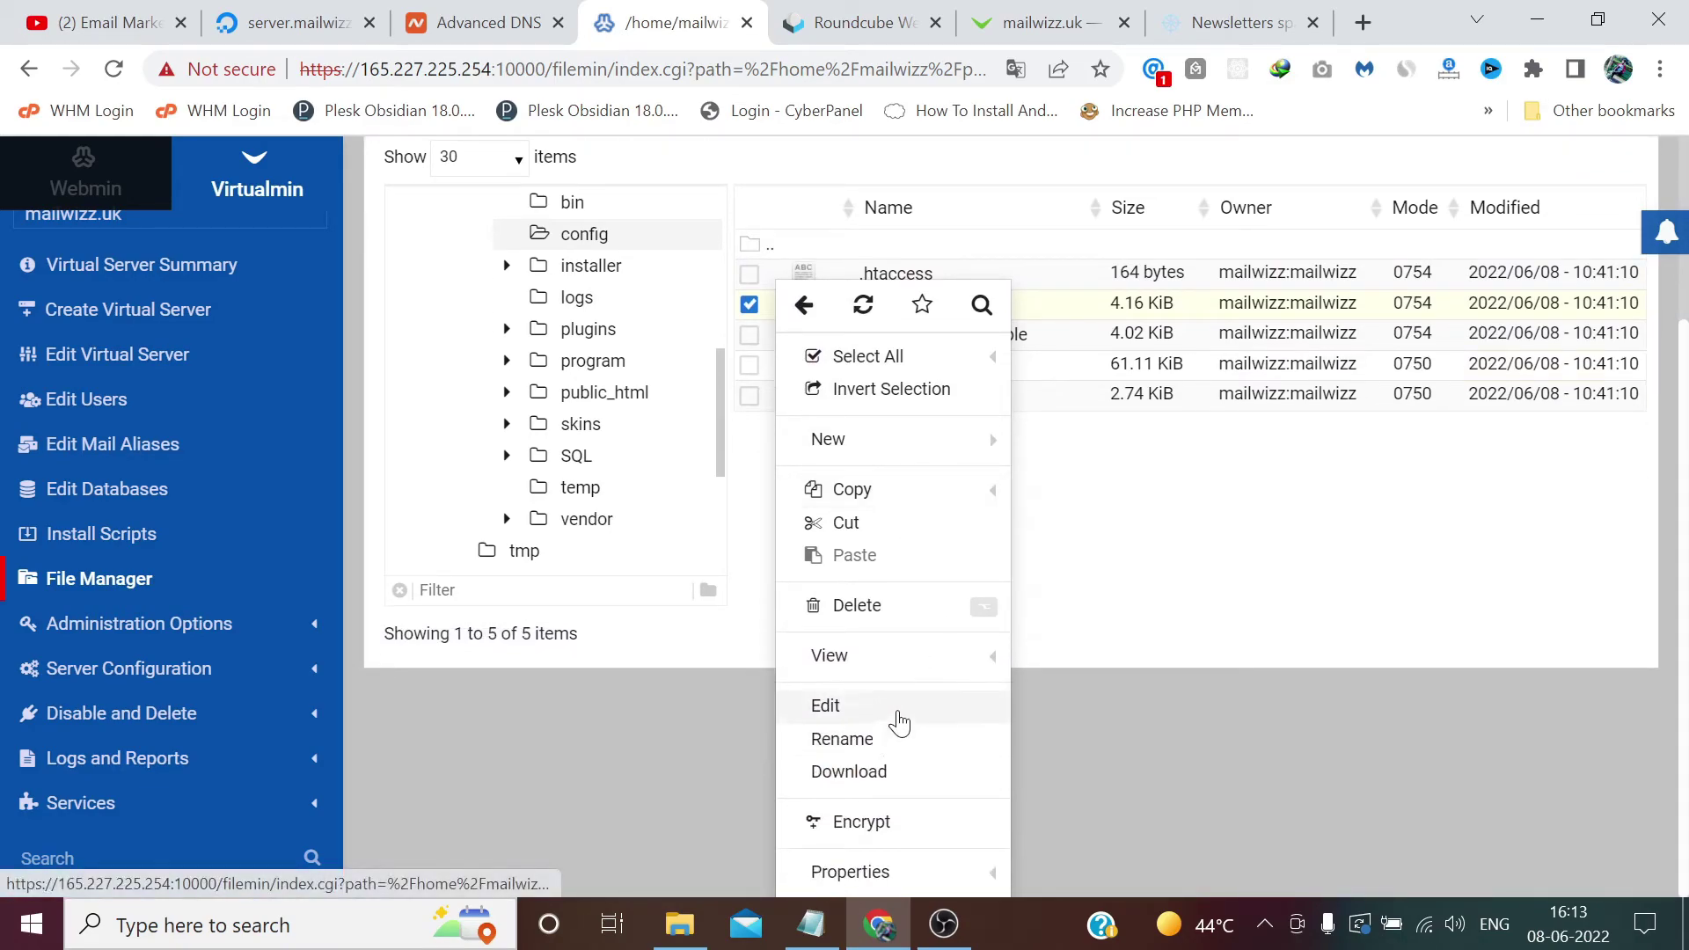
left_click(902, 713)
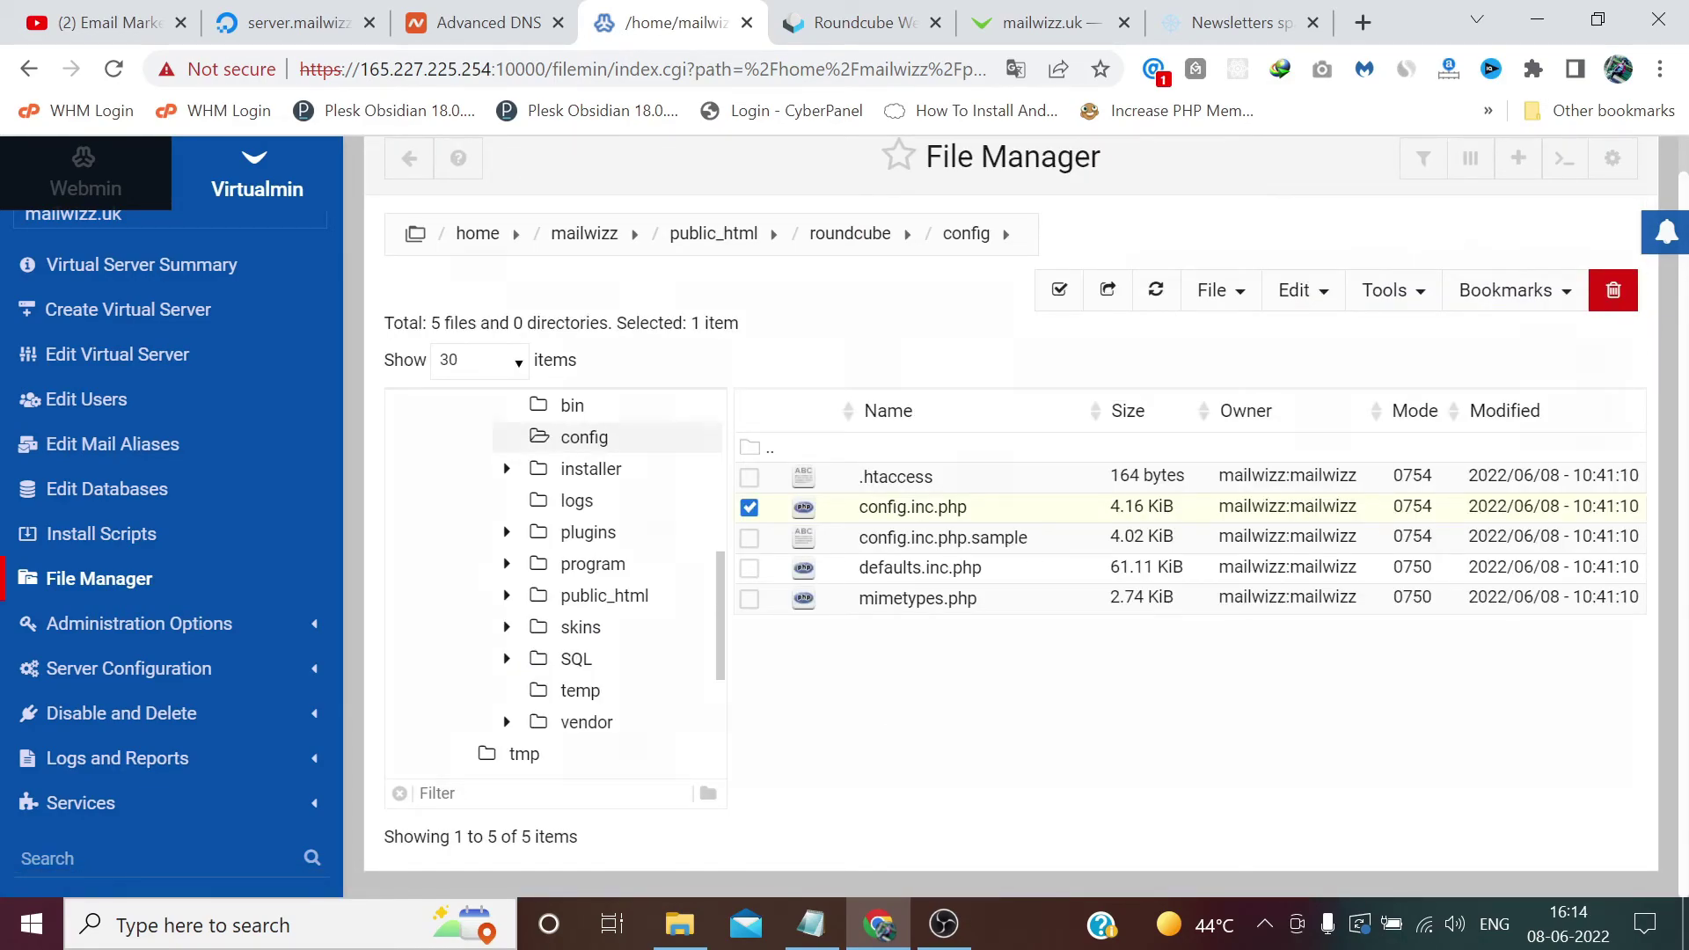
Step: Remove '%u' from smtp_user and '%p' from smtp_pass in config.inc.php and save
scroll(1012, 519, "down", 4)
scroll(1012, 519, "down", 3)
scroll(1012, 519, "down", 1)
scroll(1012, 520, "down", 3)
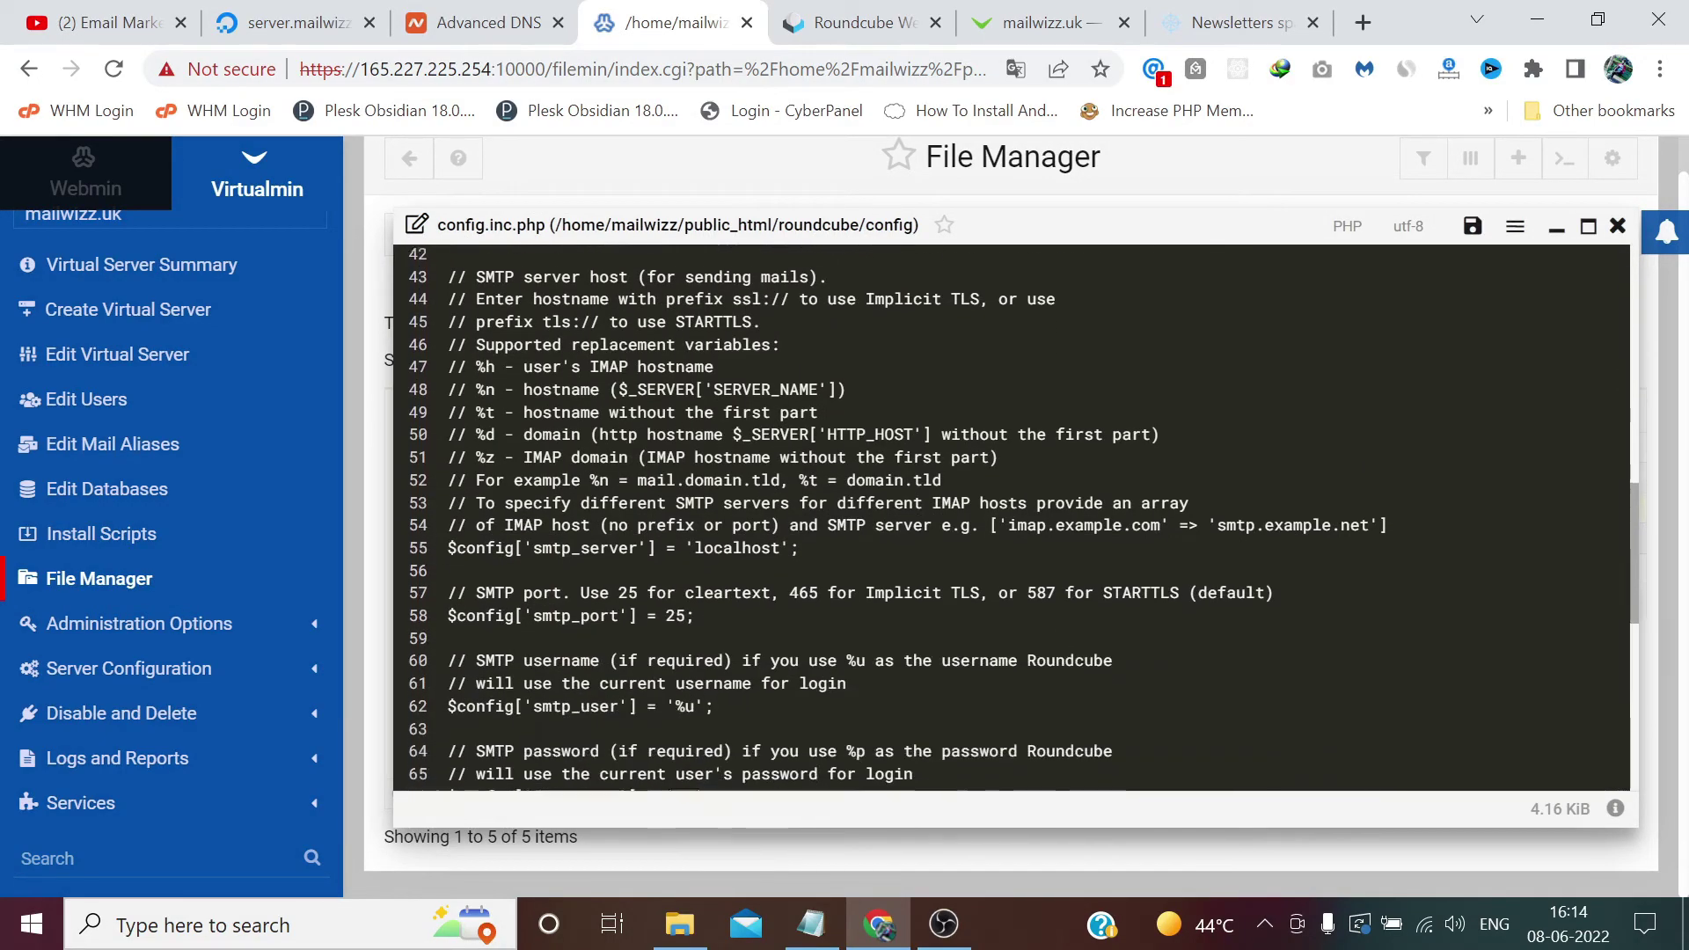
scroll(1012, 519, "down", 3)
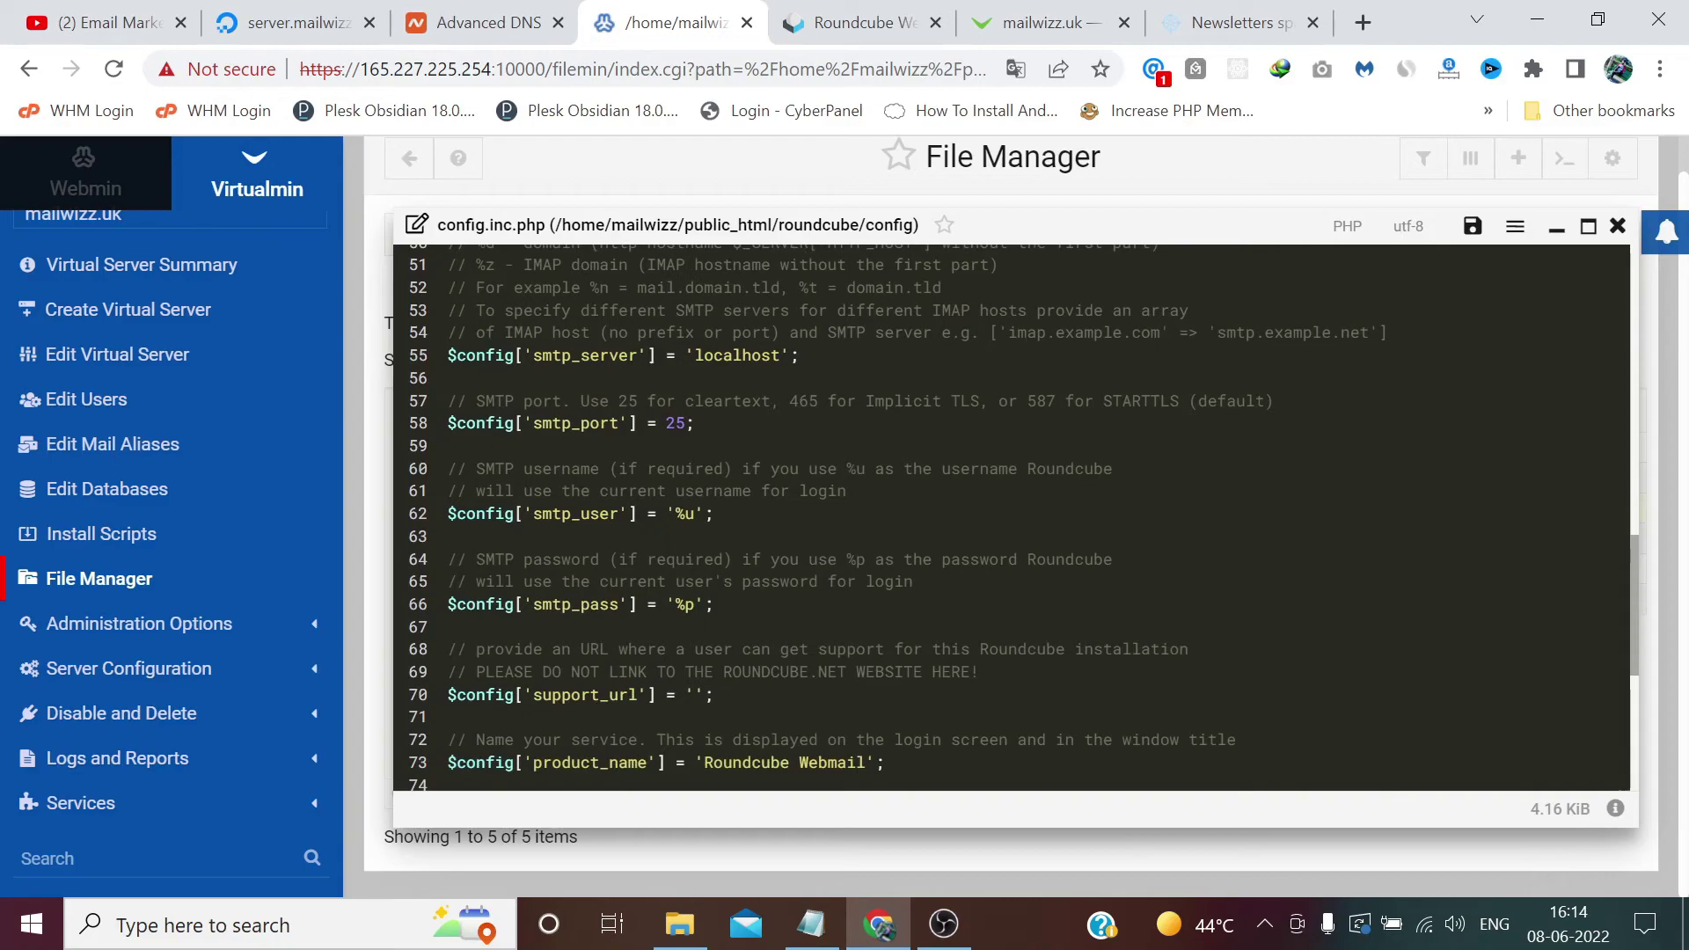
double_click(684, 514)
key("BackSpace")
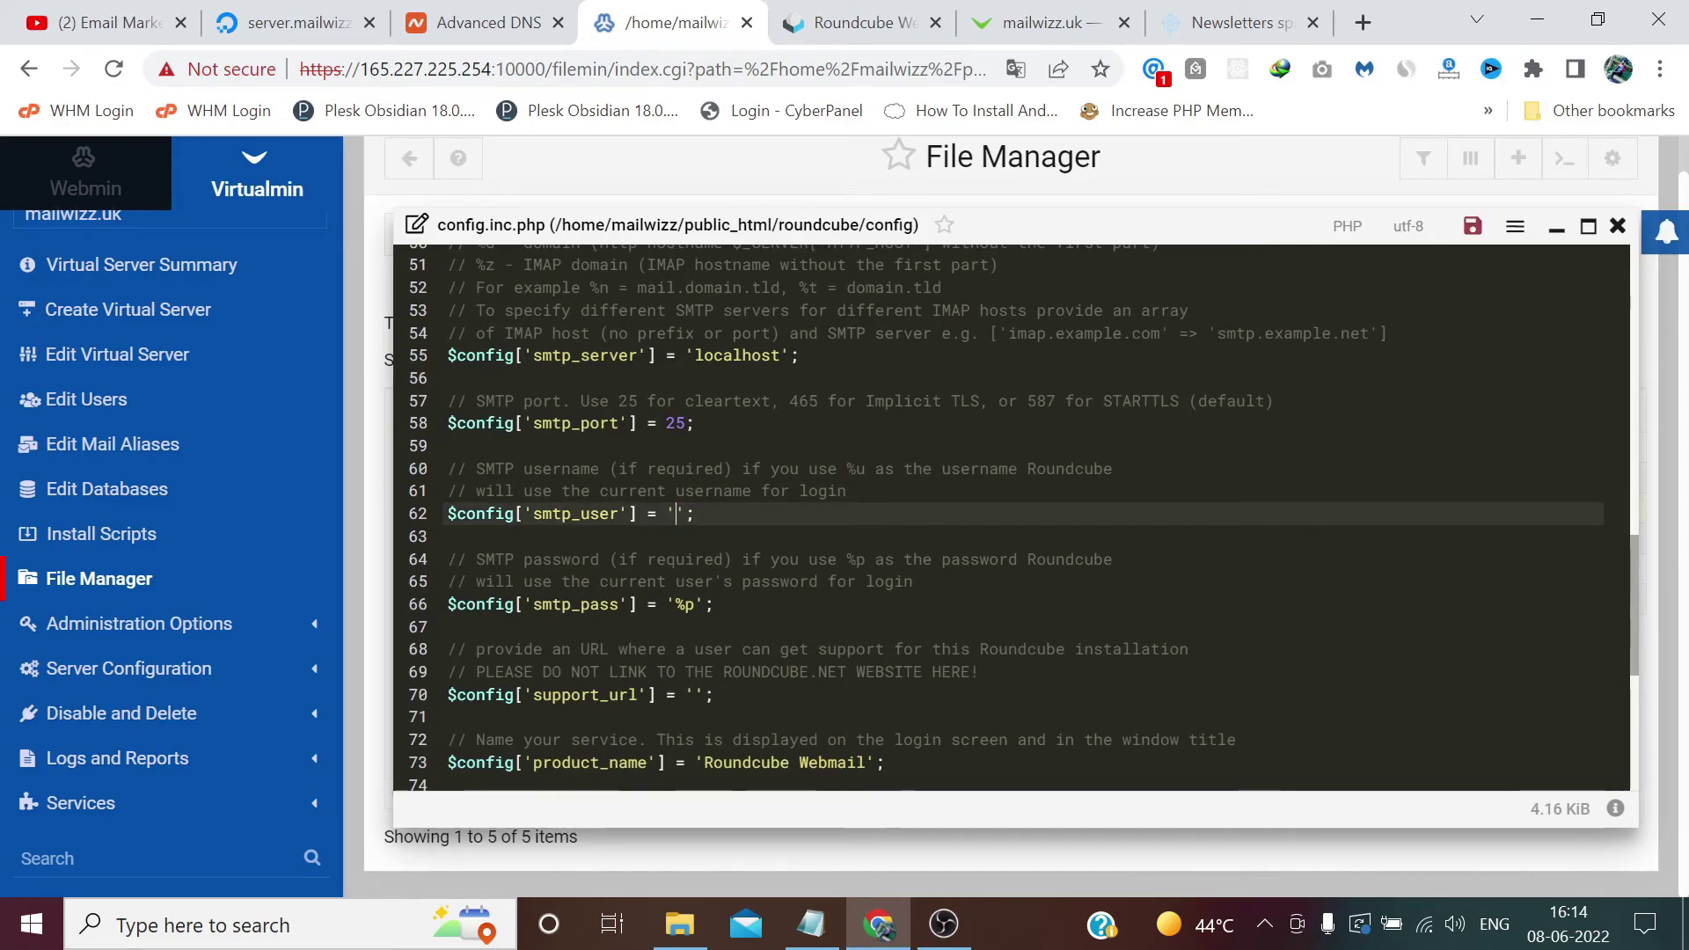
left_click(696, 604)
double_click(685, 604)
key("BackSpace")
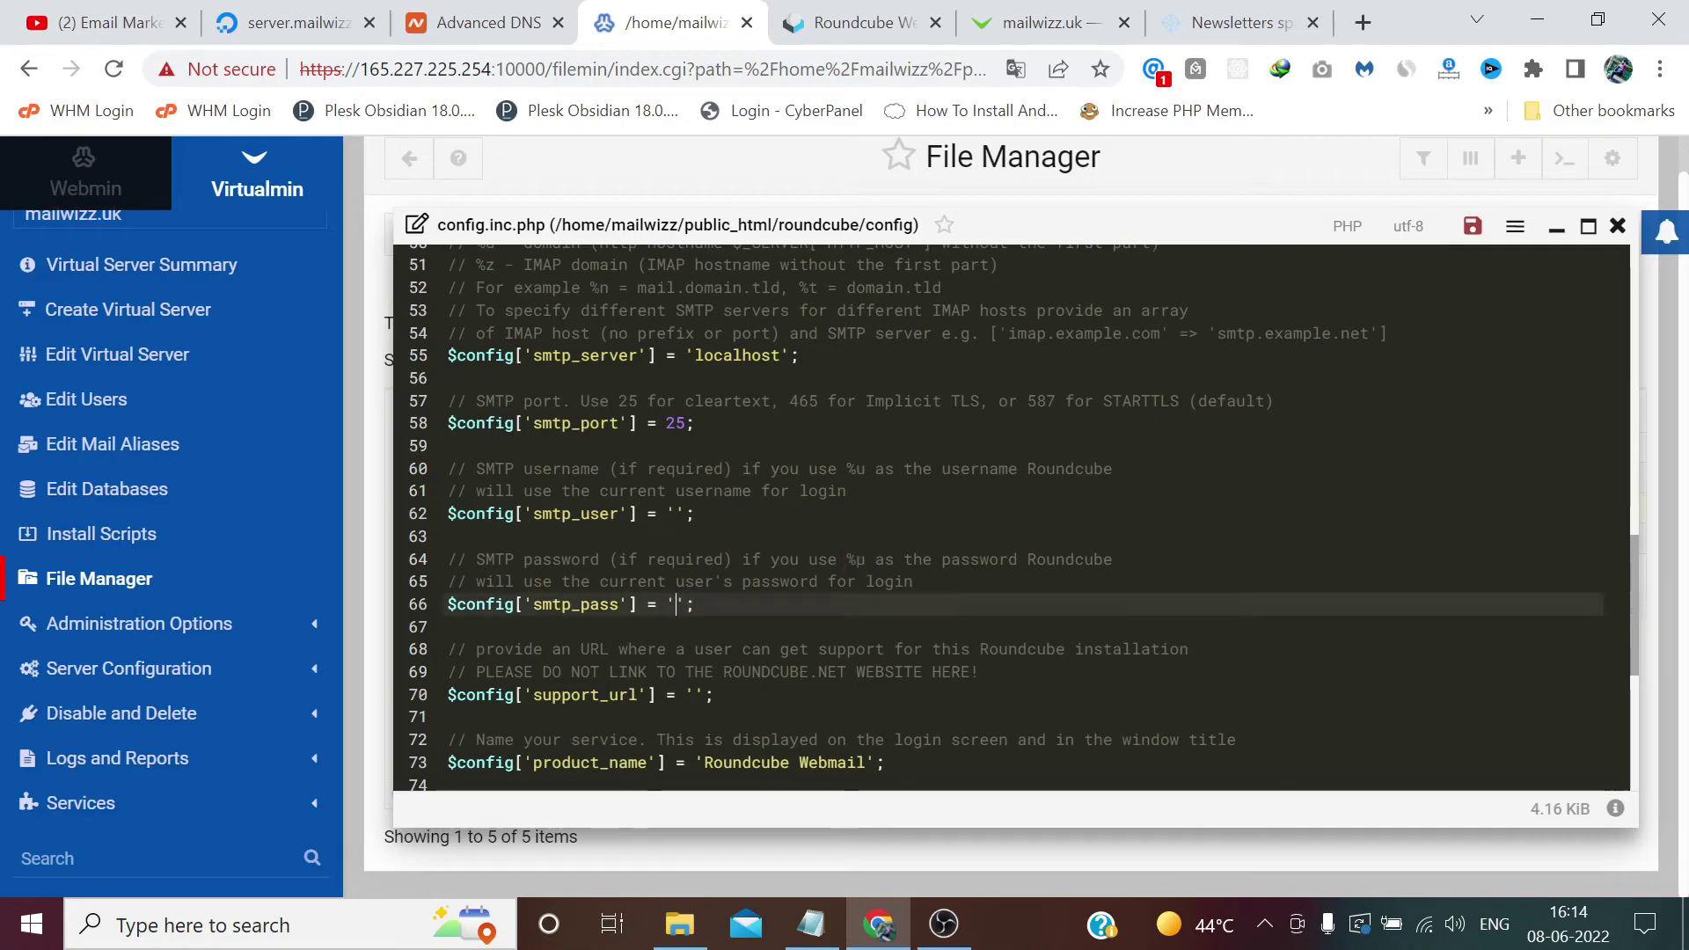
key("ctrl+s")
left_click(1617, 226)
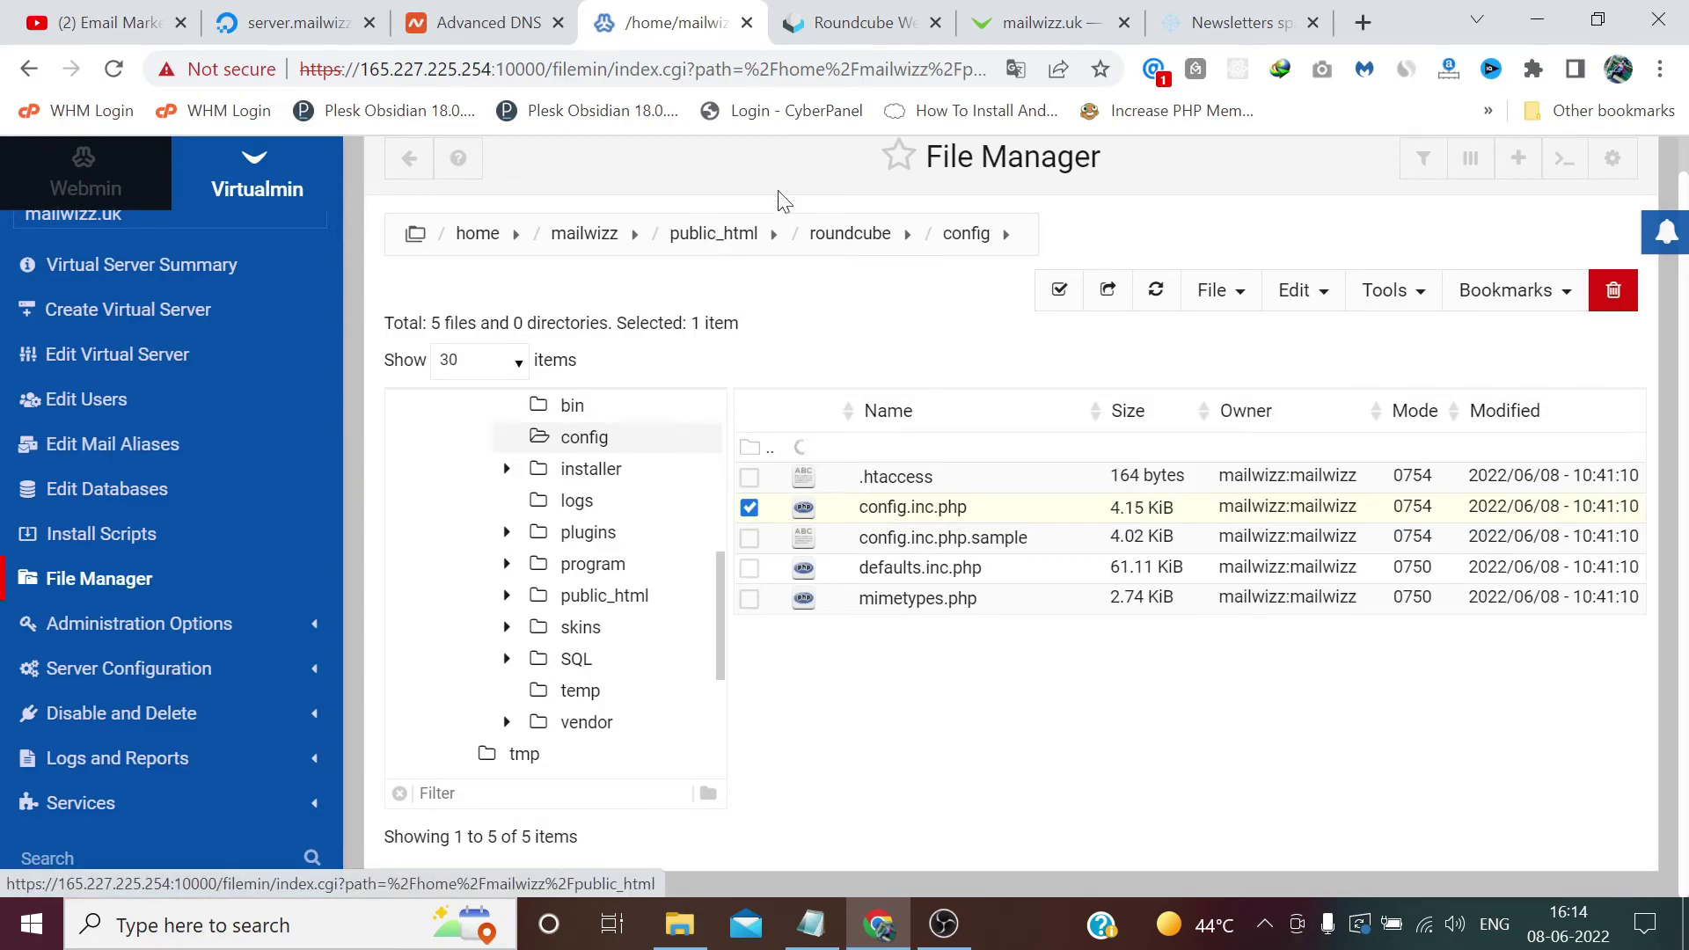
Step: Resend the 'test' / 'hello' message to the mail-tester address, then return to mail-tester
left_click(858, 22)
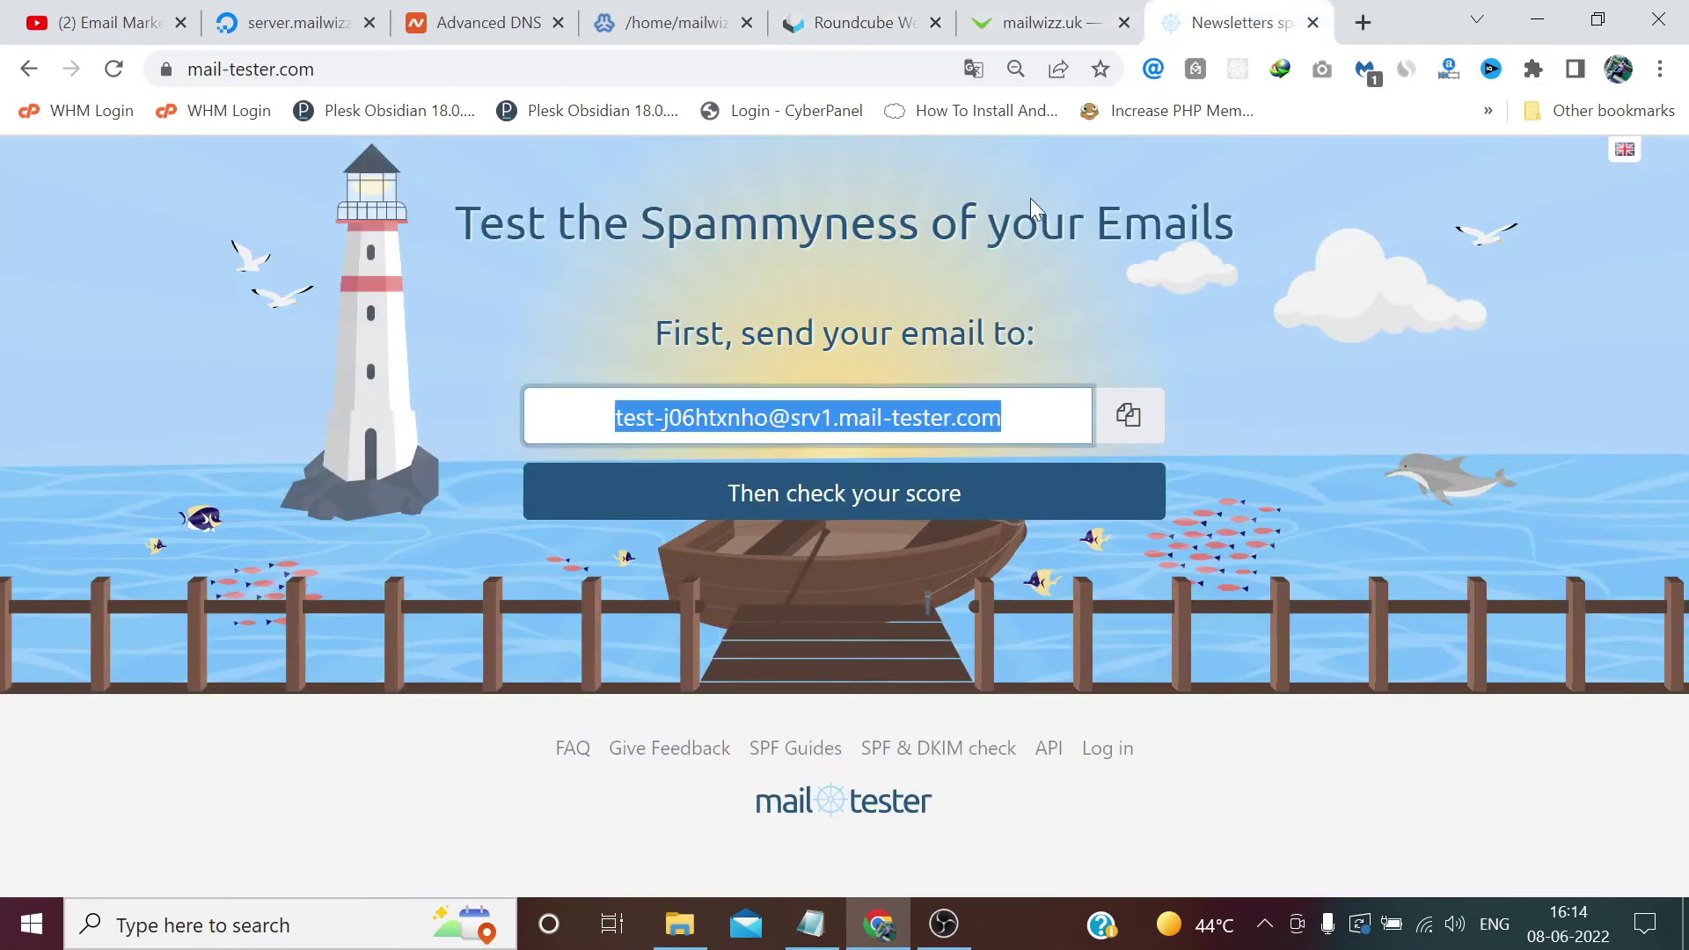
left_click(1210, 22)
left_click(1115, 422)
left_click(836, 25)
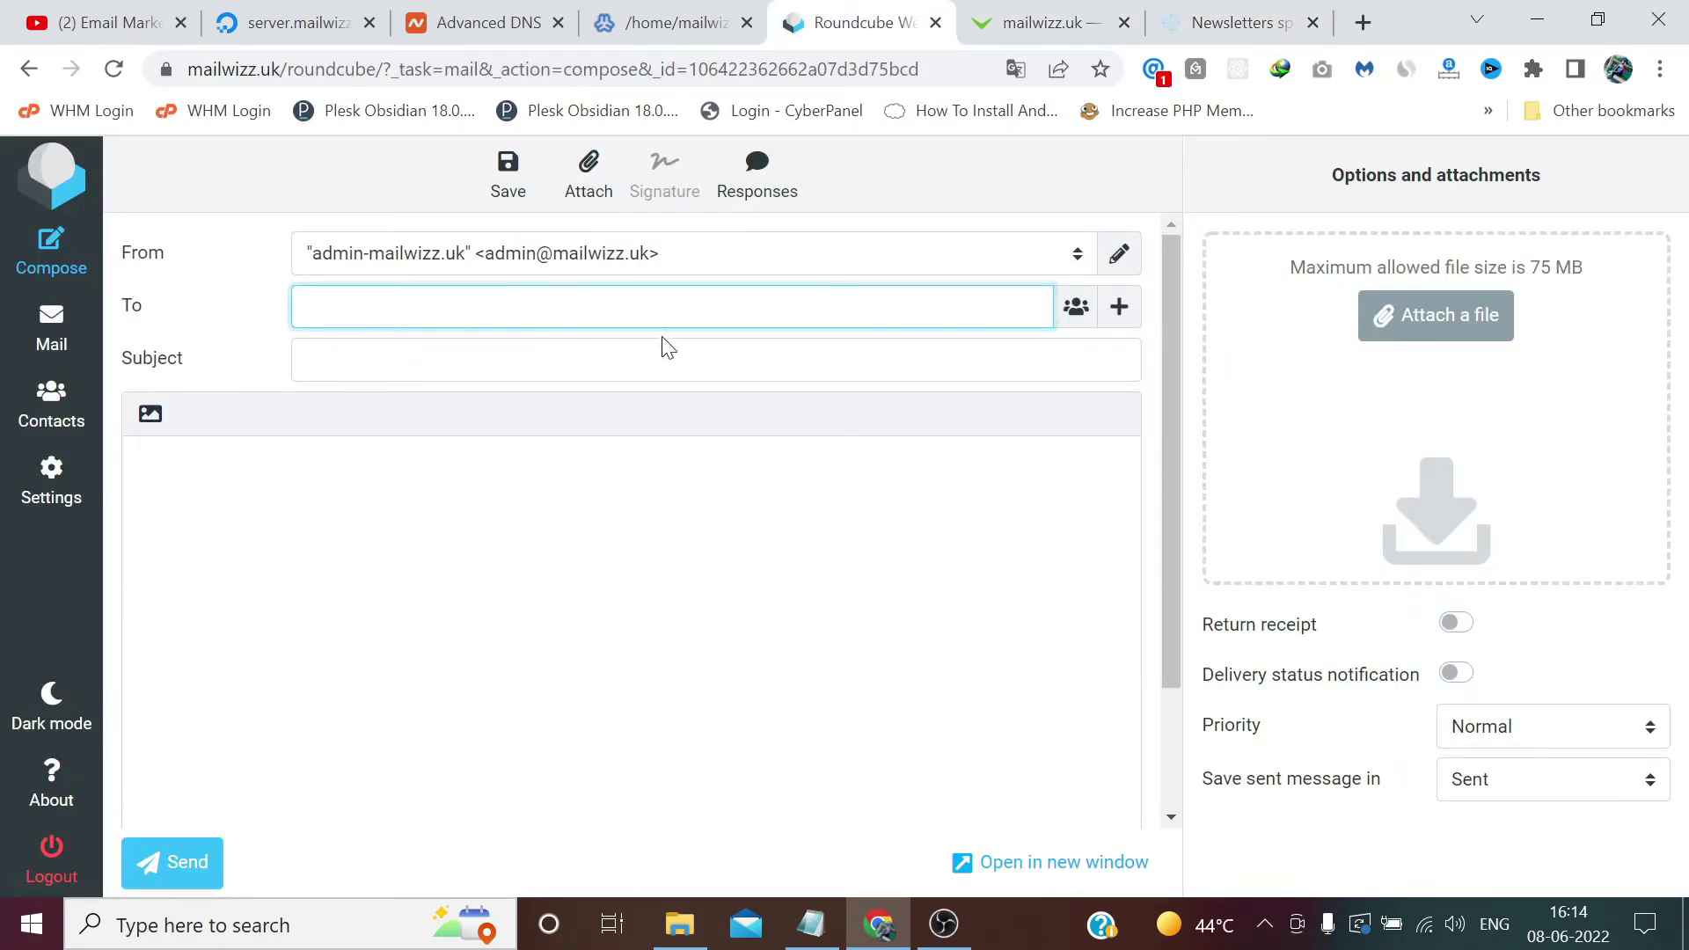
key("ctrl+v")
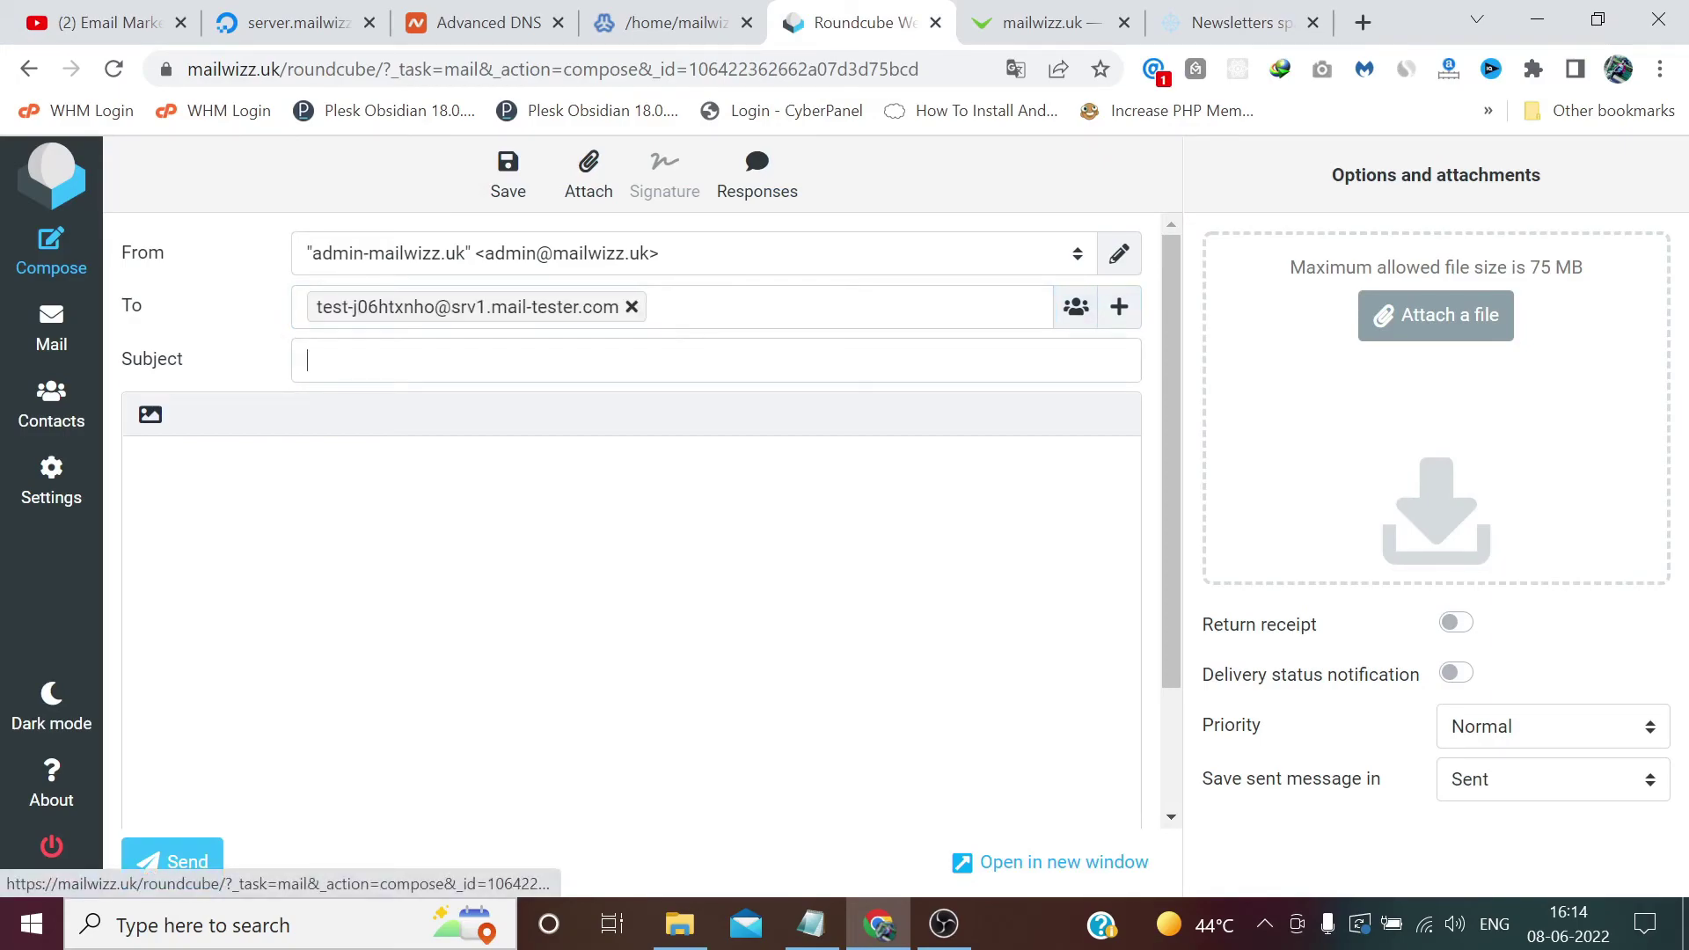
left_click(309, 359)
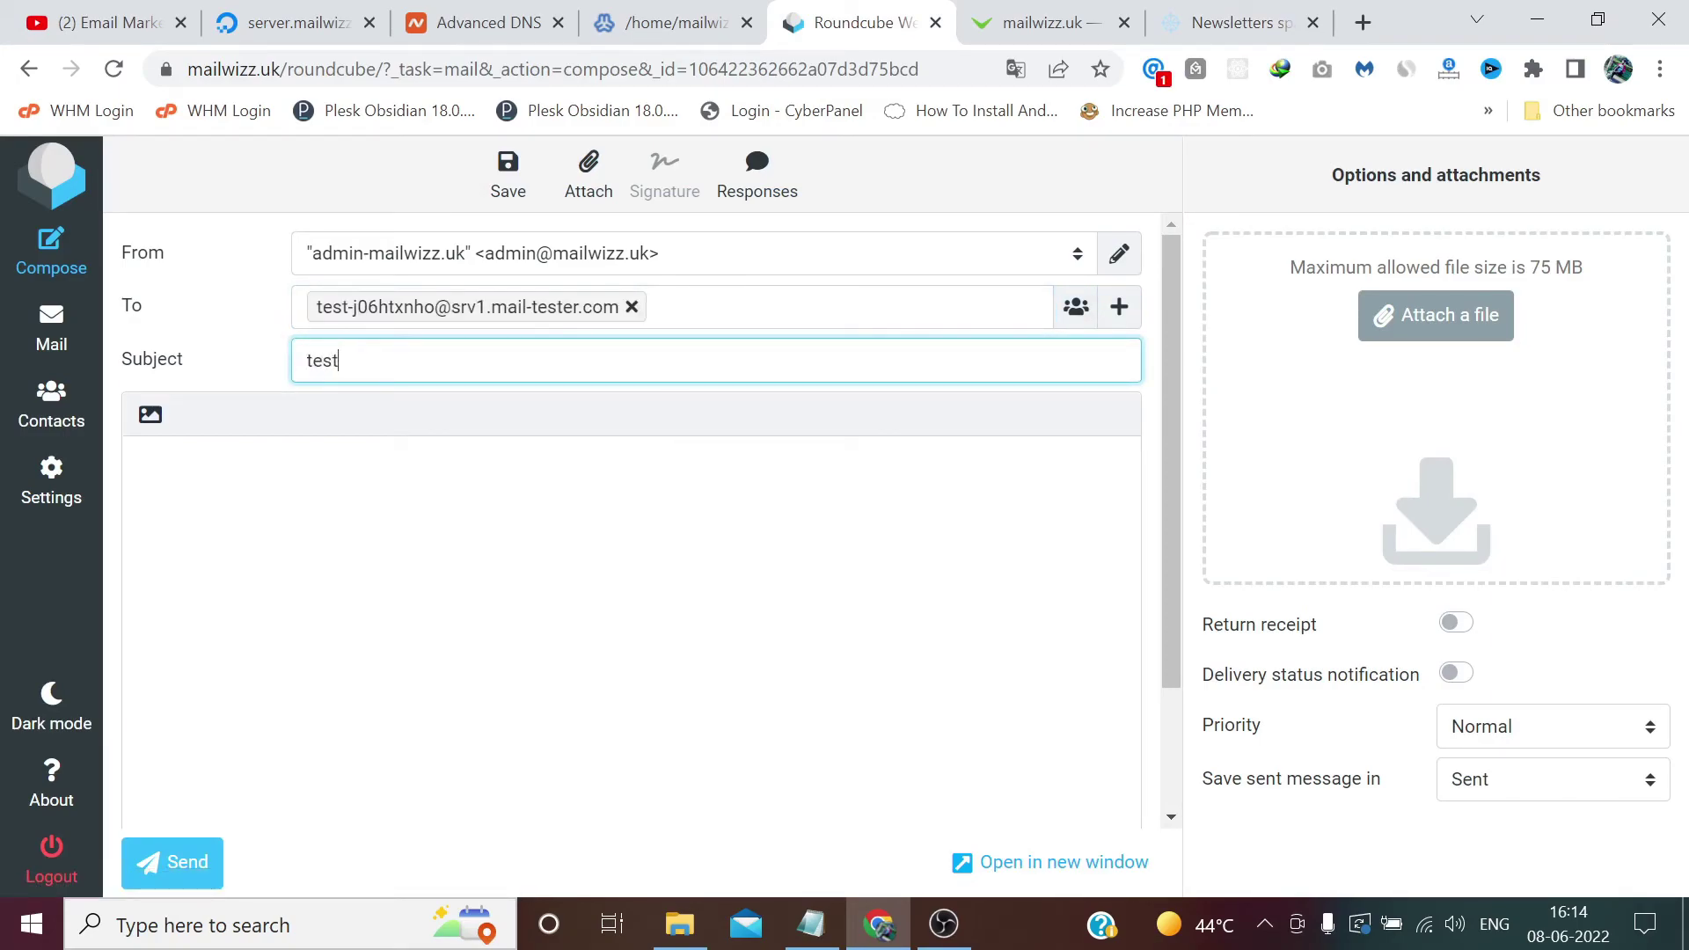
type("hello")
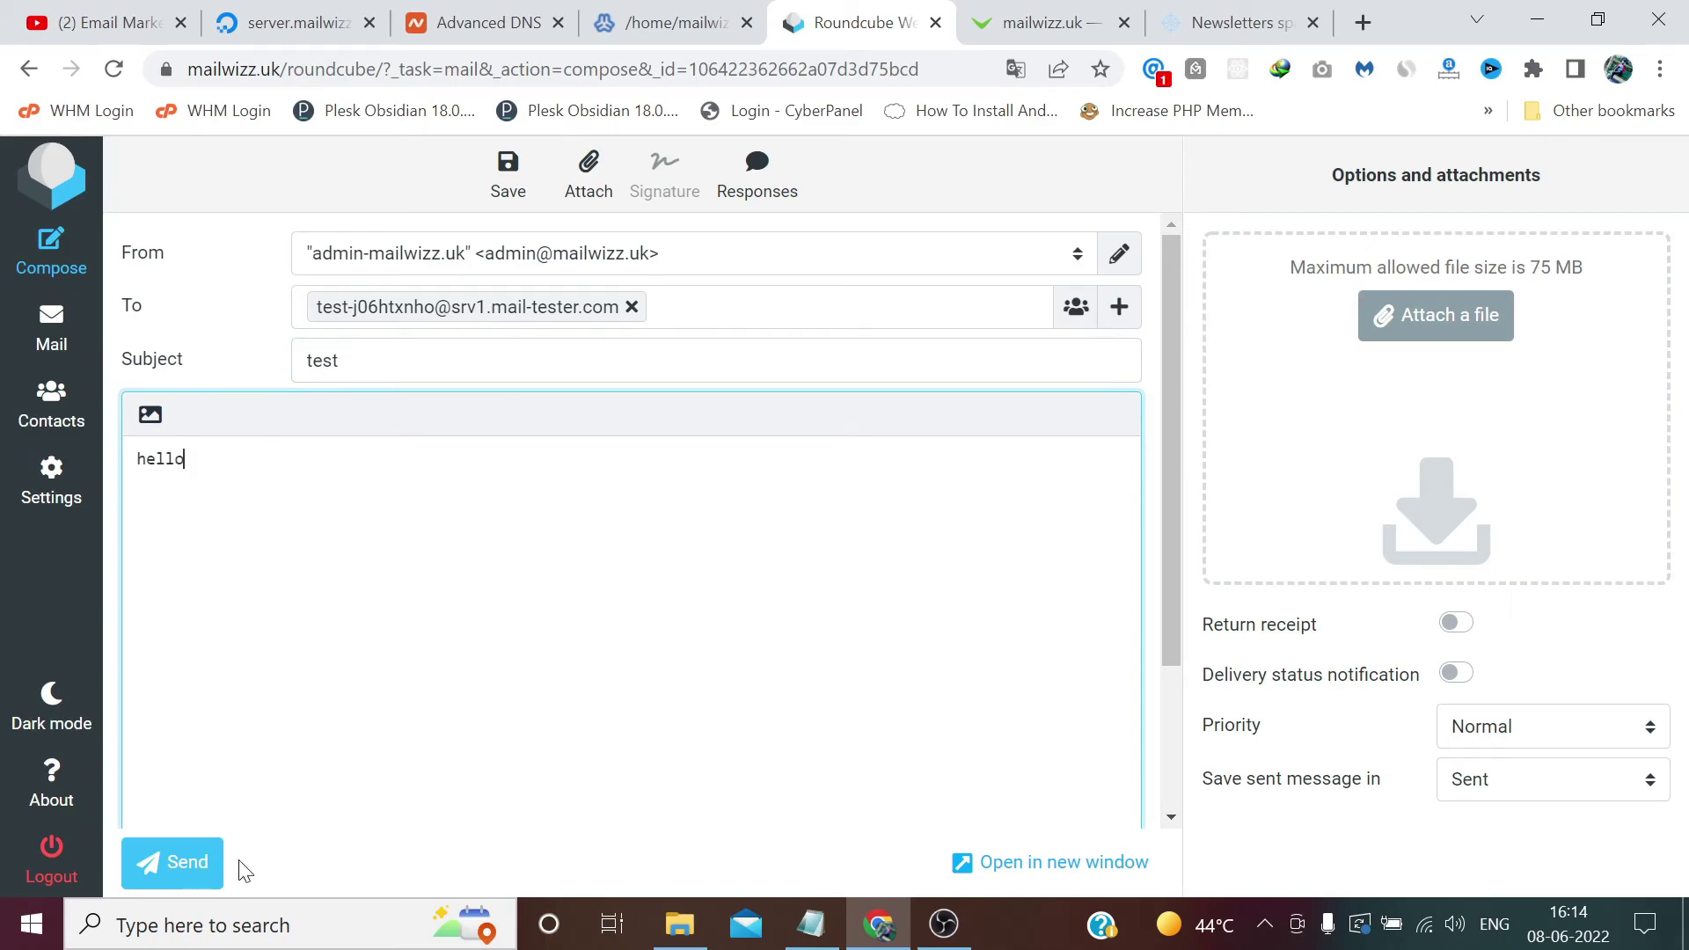
left_click(208, 867)
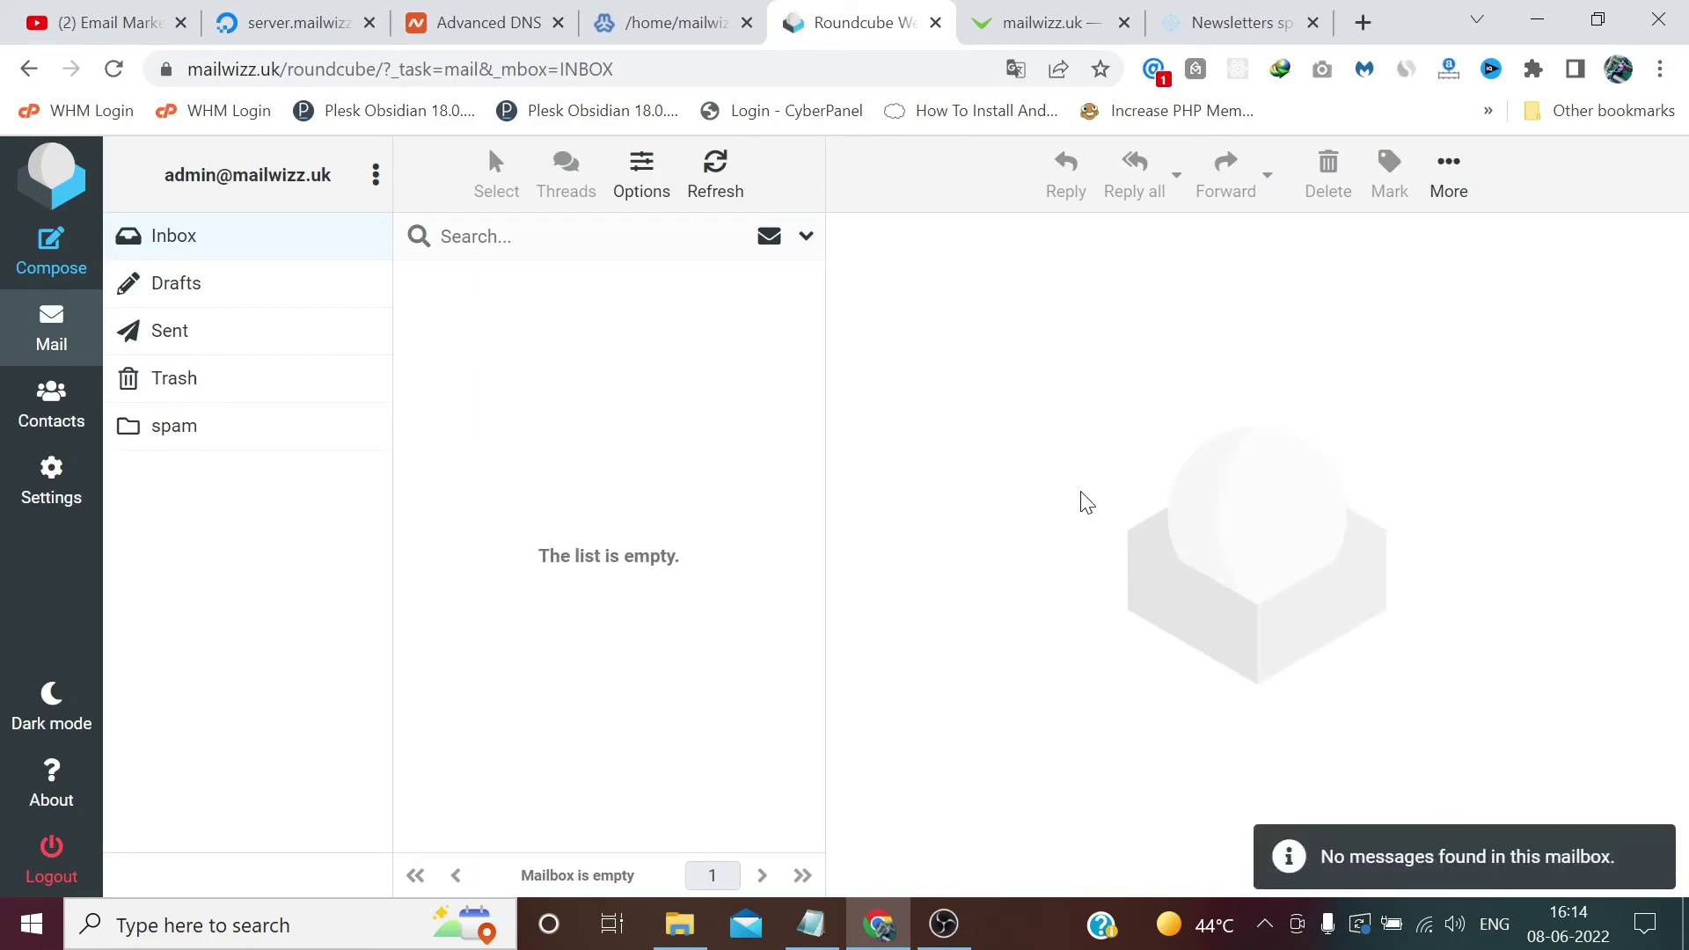
left_click(1223, 10)
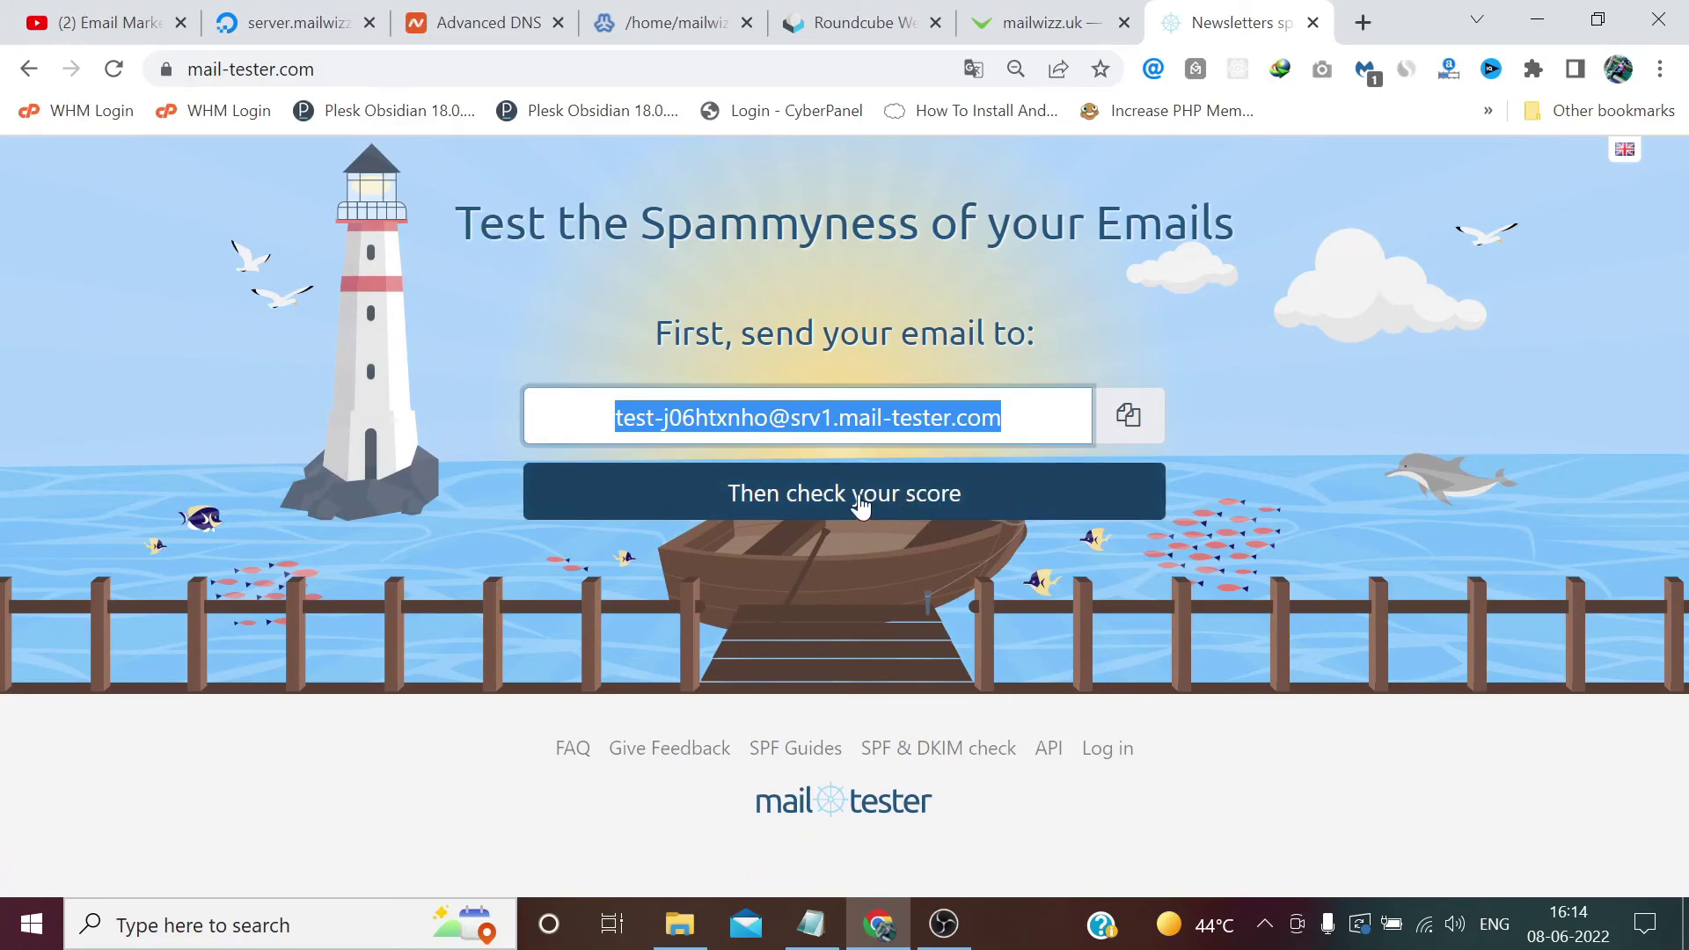
Step: Load the mail-tester results and expand the blacklist and SpamAssassin score details
left_click(898, 511)
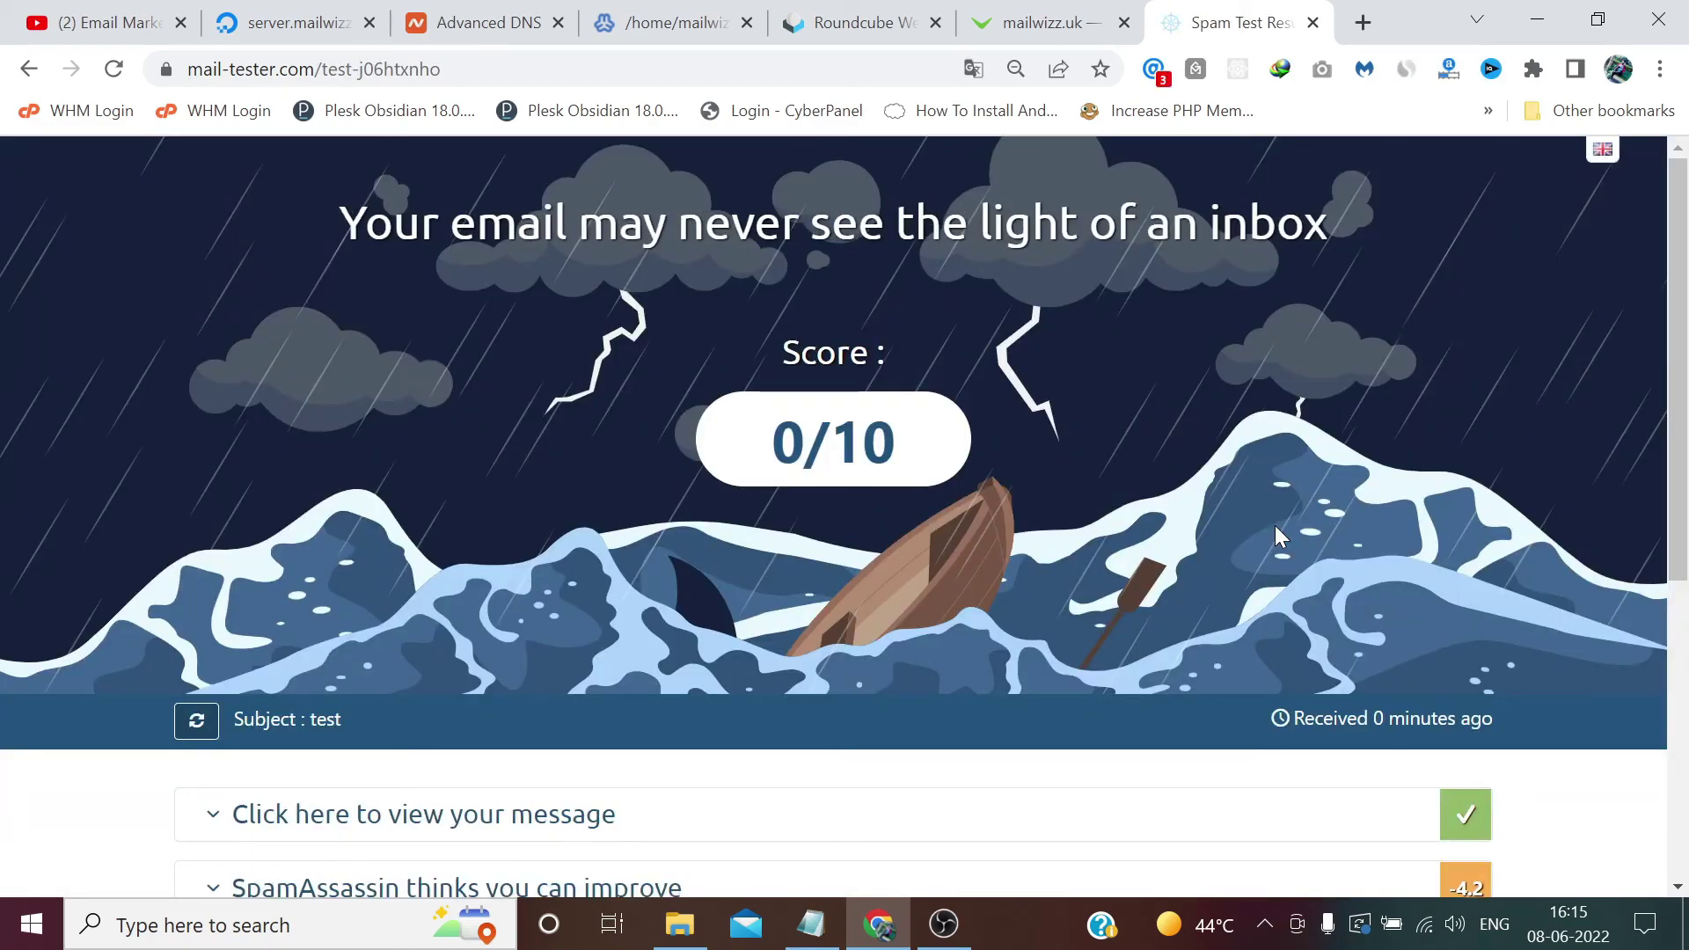
scroll(1687, 499, "down", 4)
scroll(1687, 499, "down", 2)
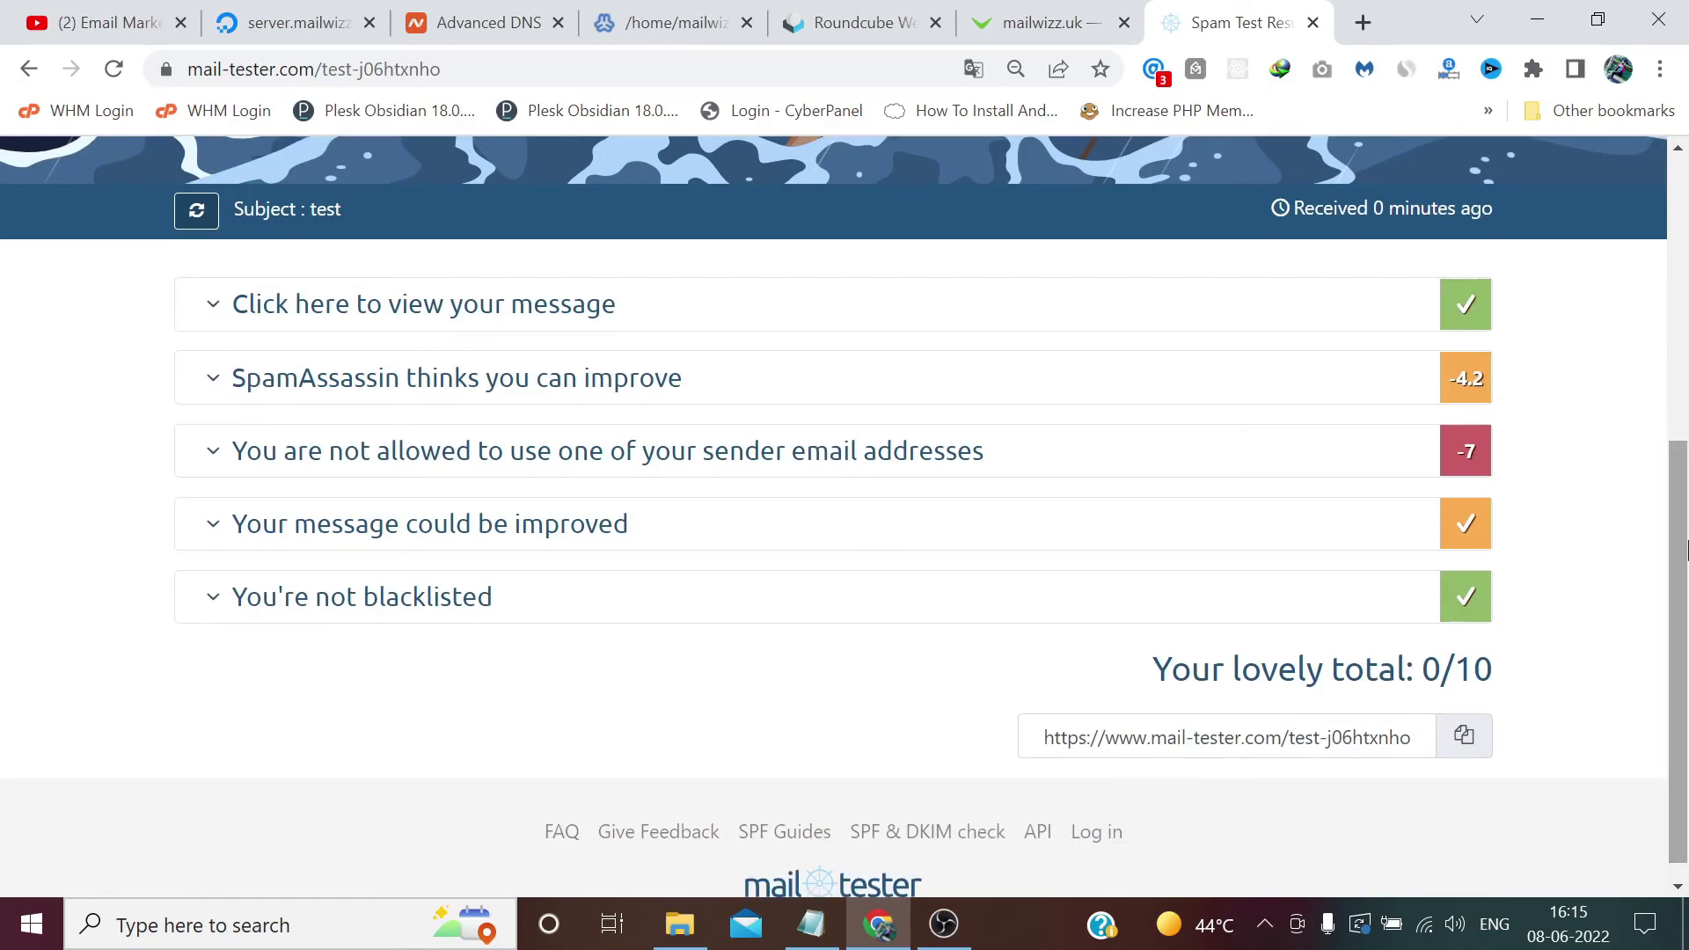
left_click(255, 602)
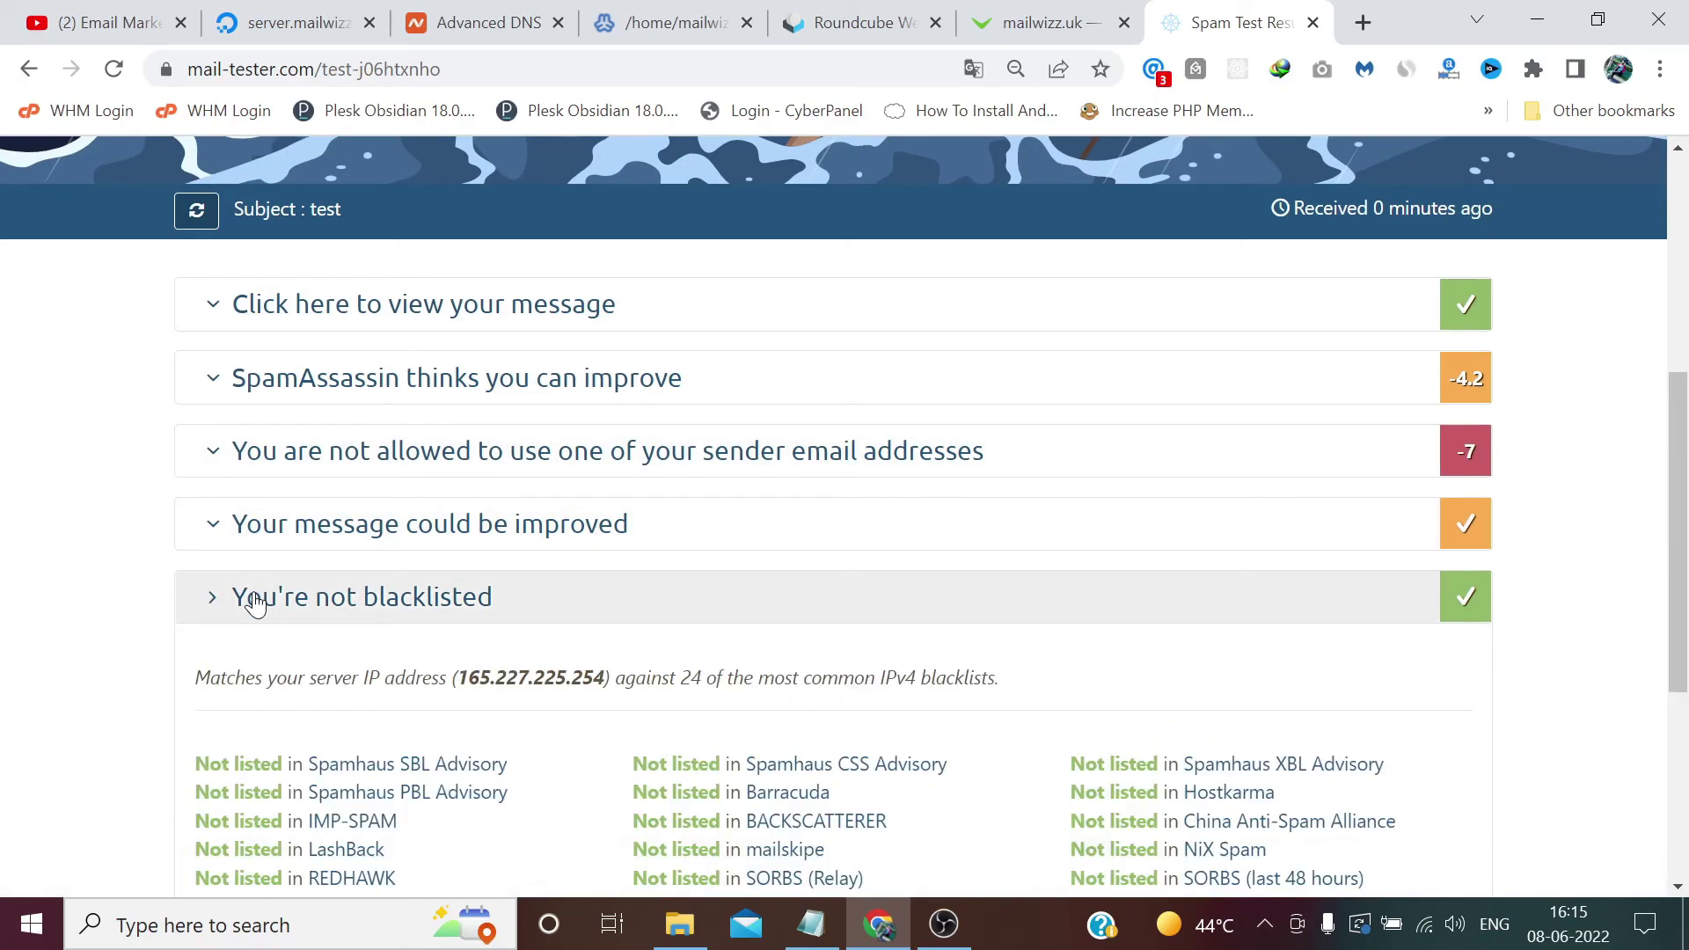
scroll(1687, 541, "up", 1)
left_click(475, 475)
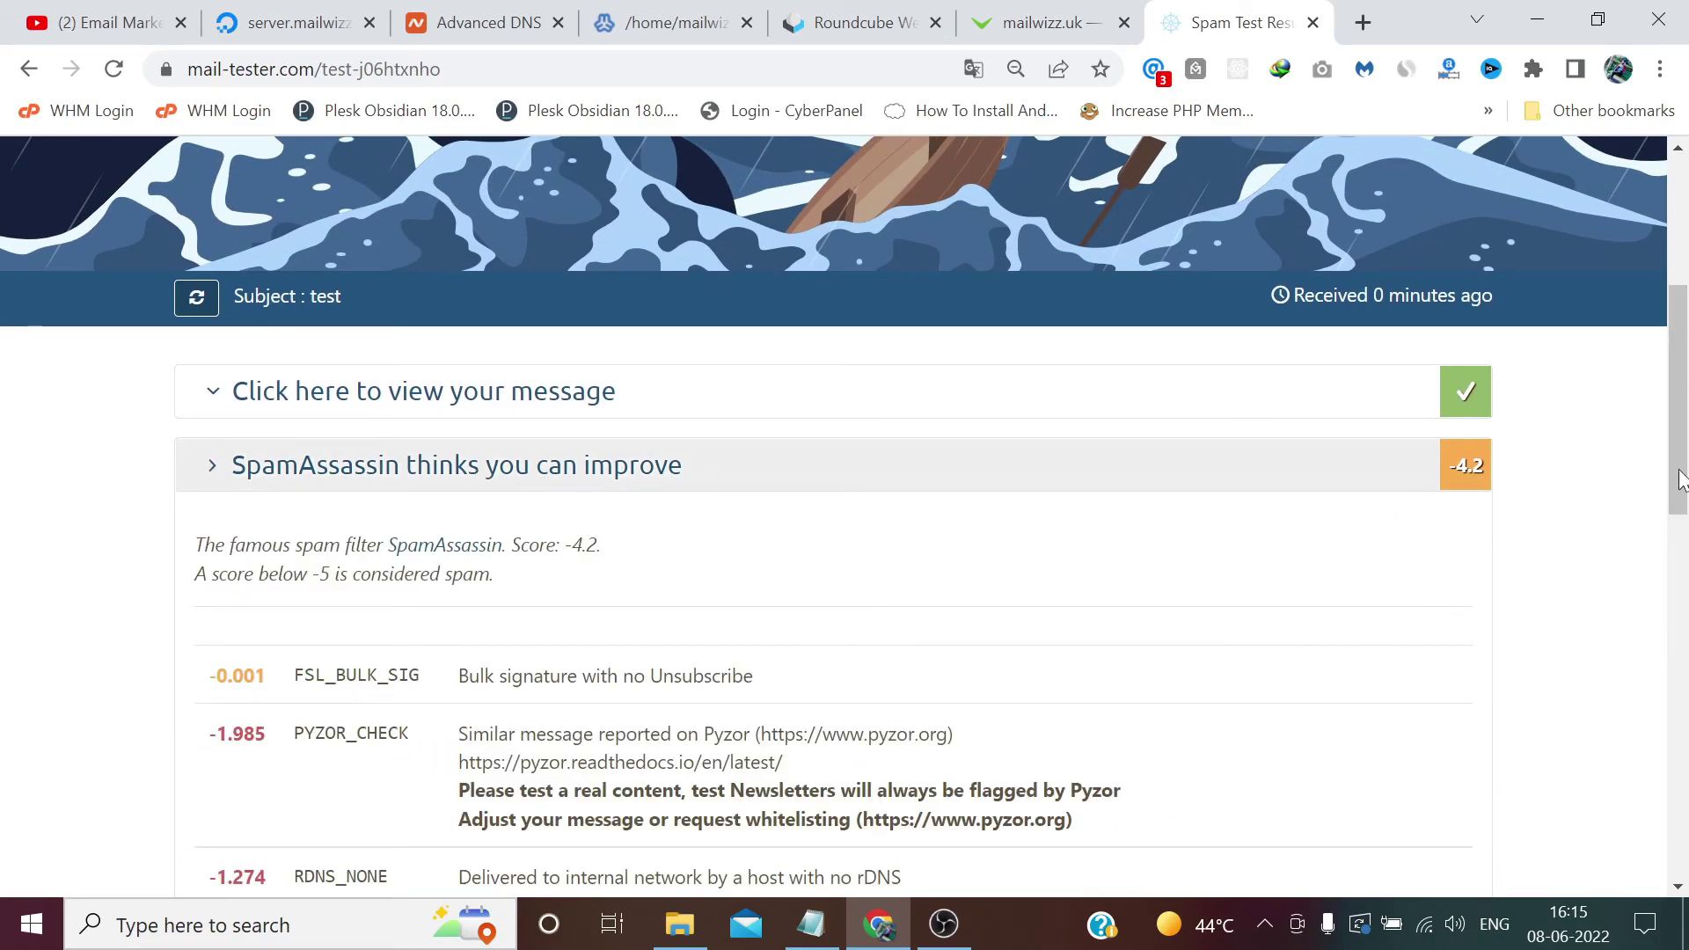
scroll(1687, 493, "down", 5)
scroll(1685, 510, "down", 2)
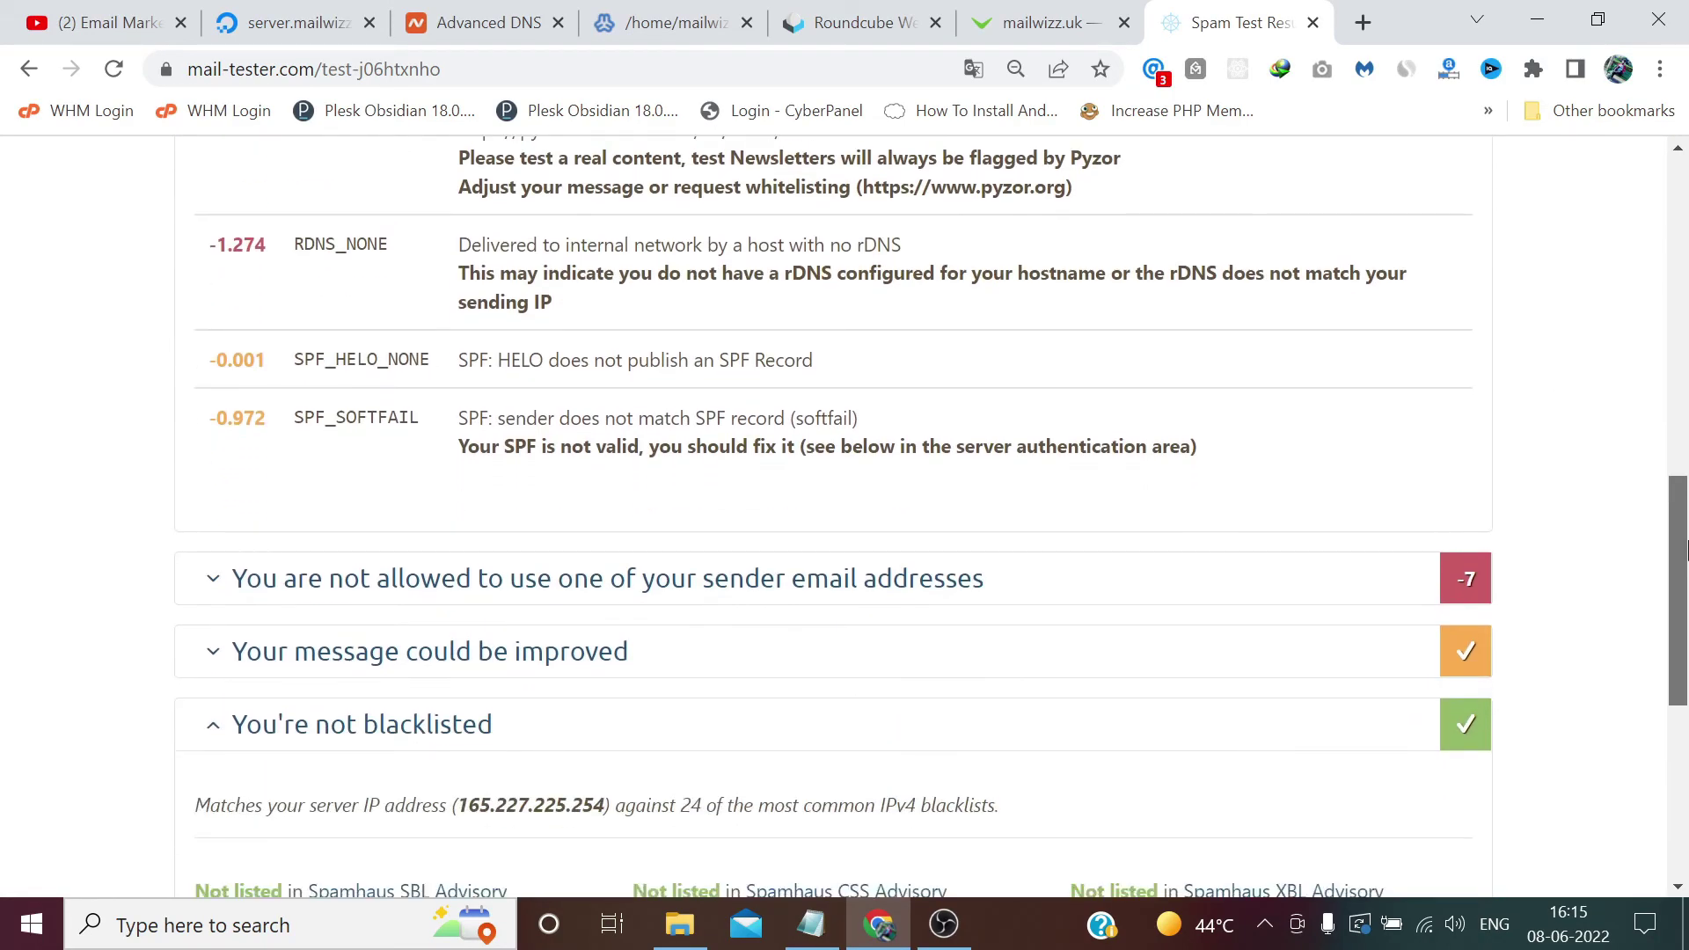
scroll(630, 465, "up", 15)
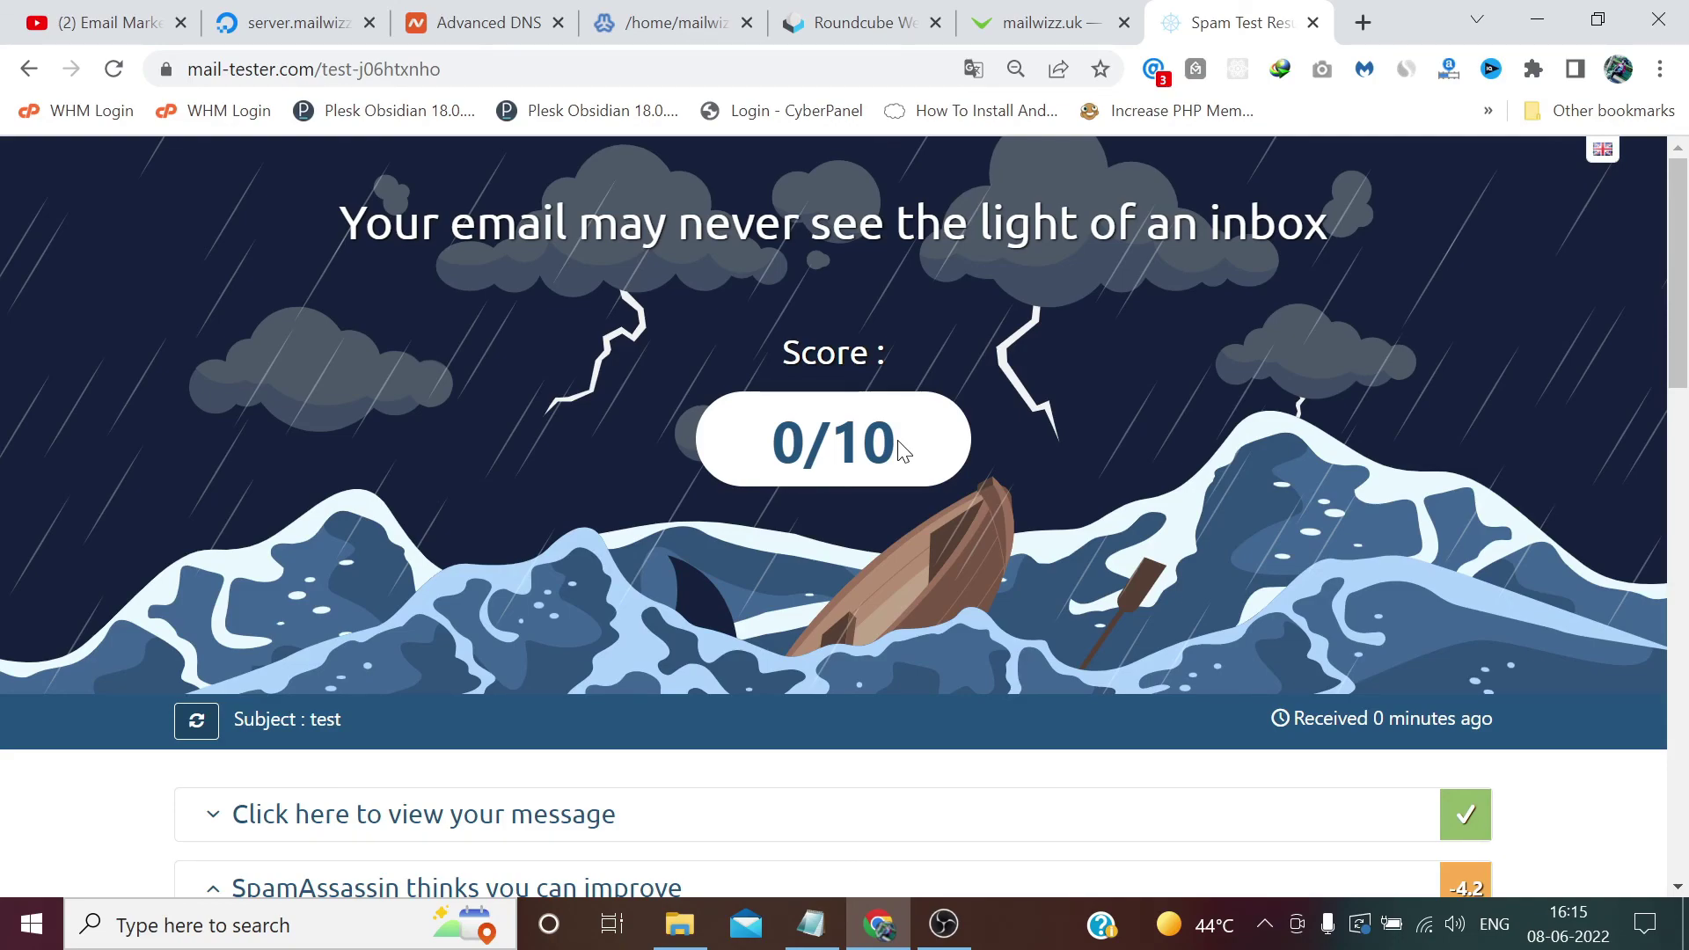
Step: Highlight the 0/10 score at the top of the results page
left_click_drag(896, 440, 772, 439)
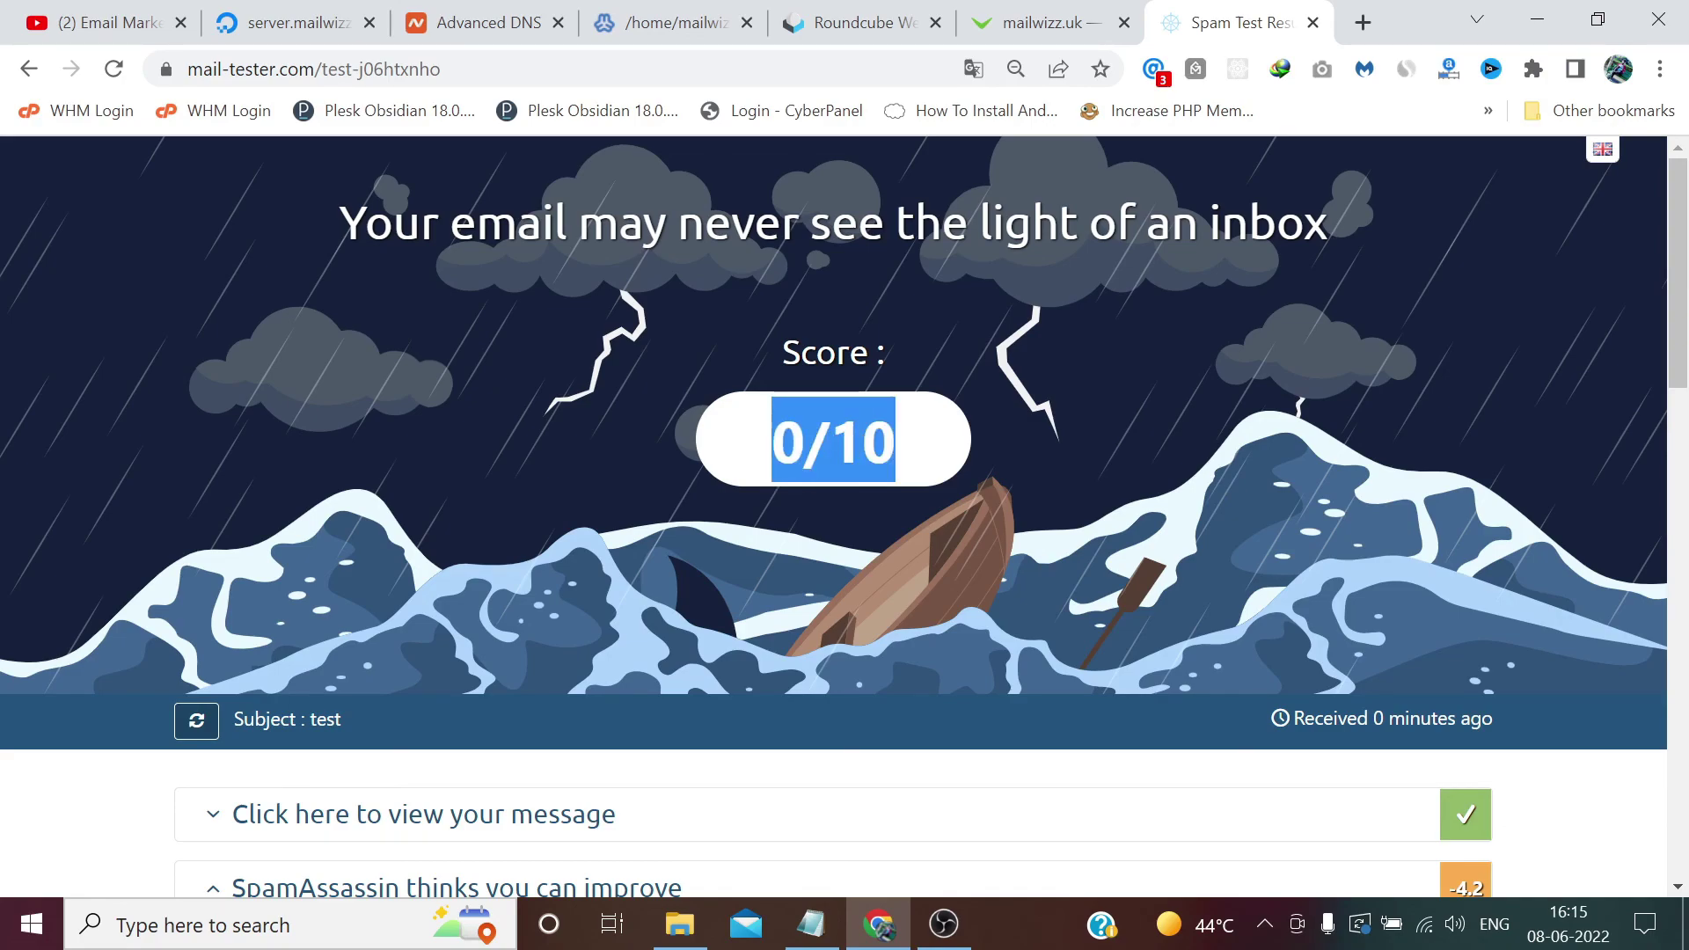
left_click(909, 447)
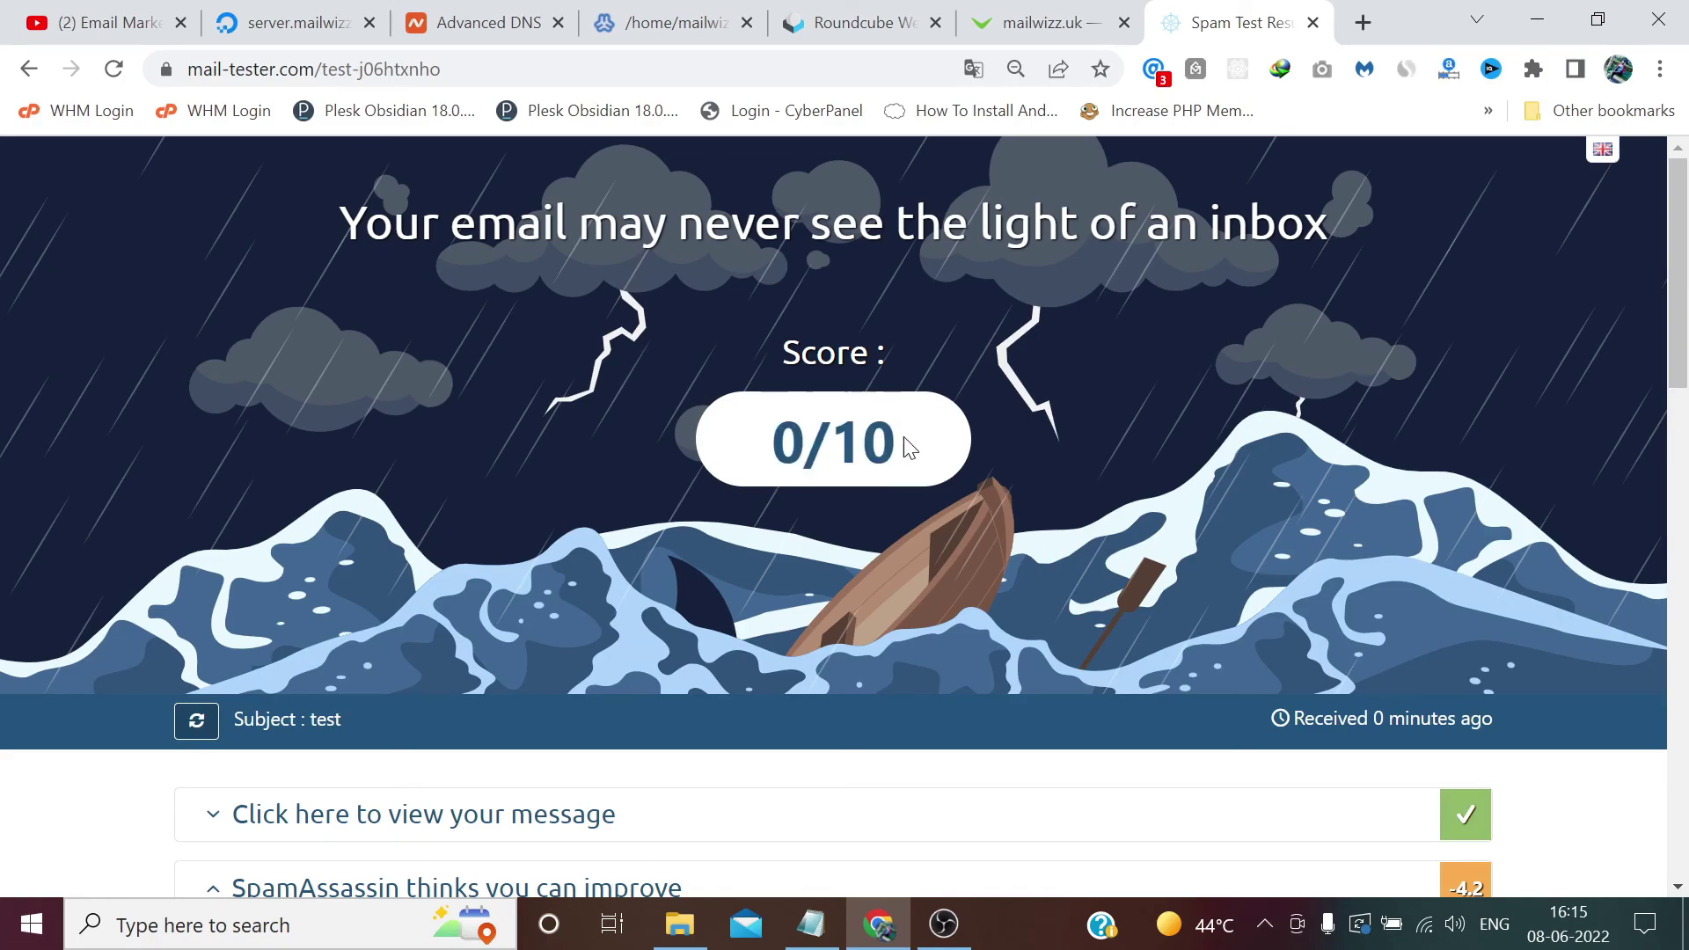
left_click_drag(902, 447, 773, 440)
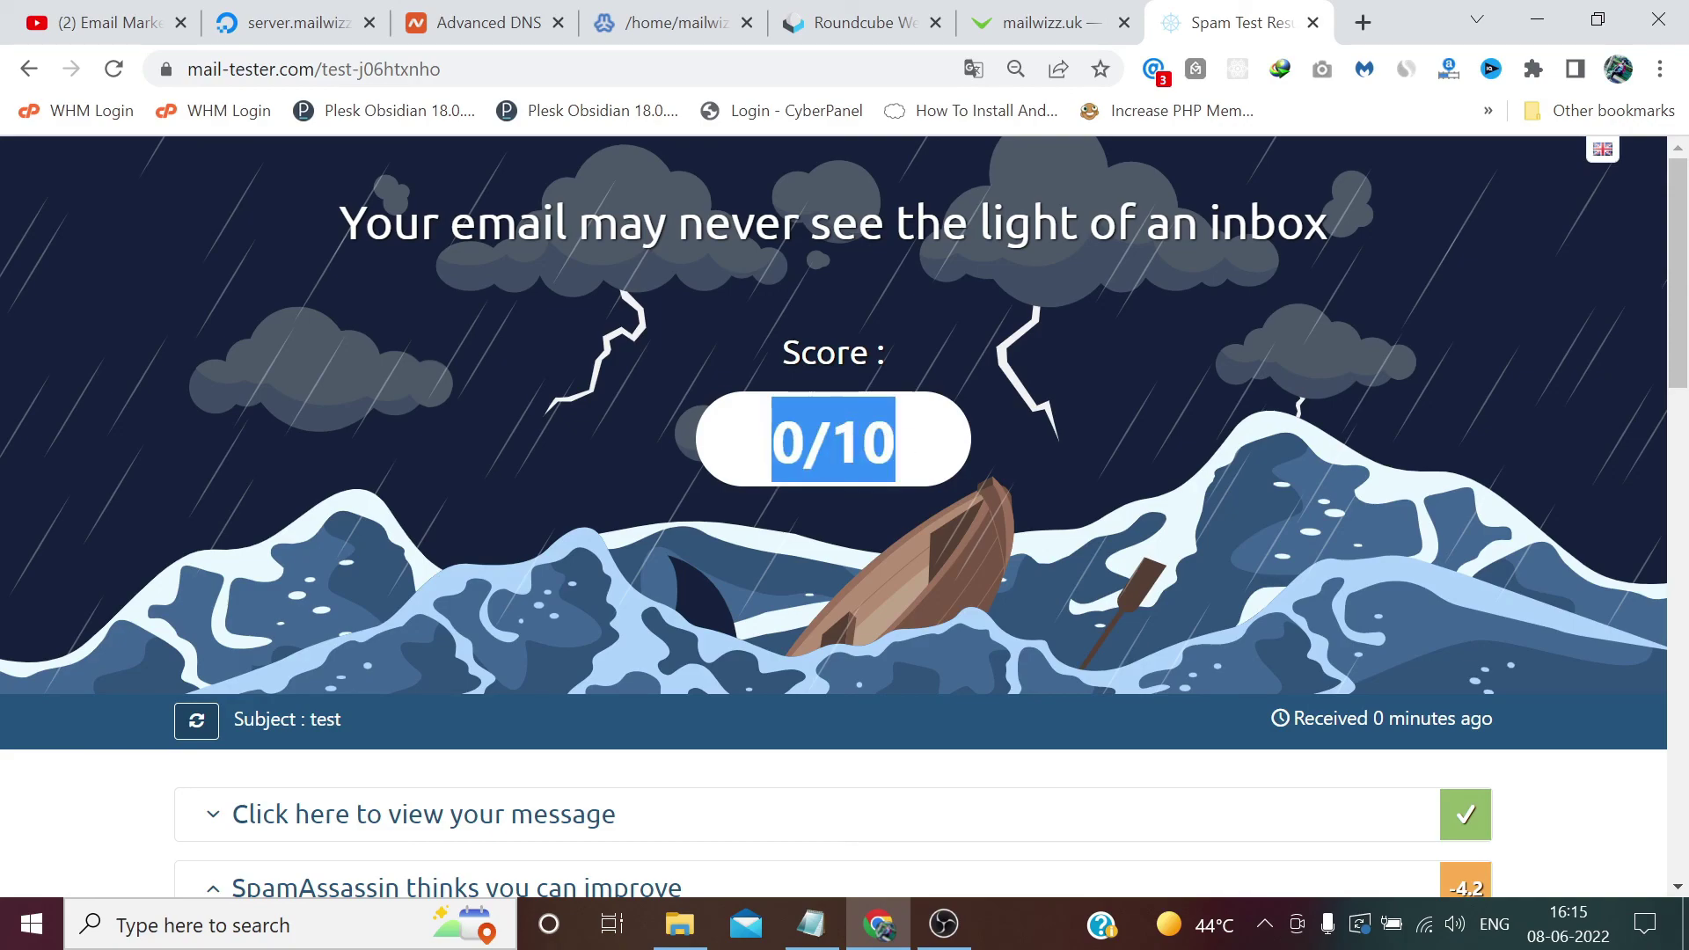